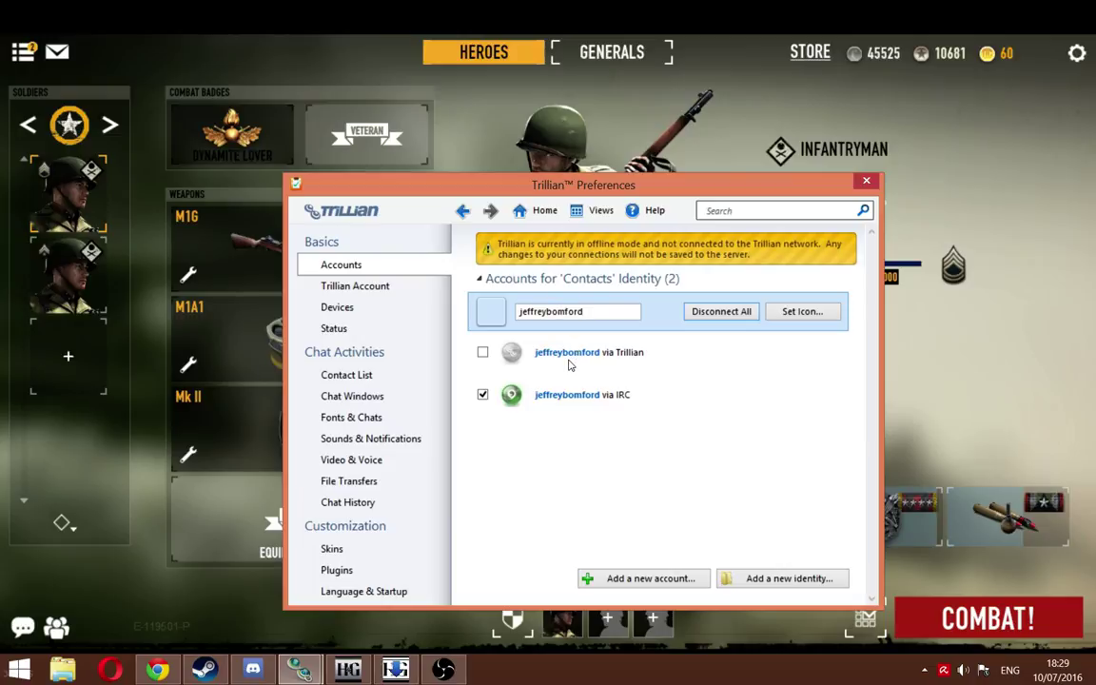
Step: Reconnect the Trillian account and set the IRC account to connect automatically at startup
click(483, 352)
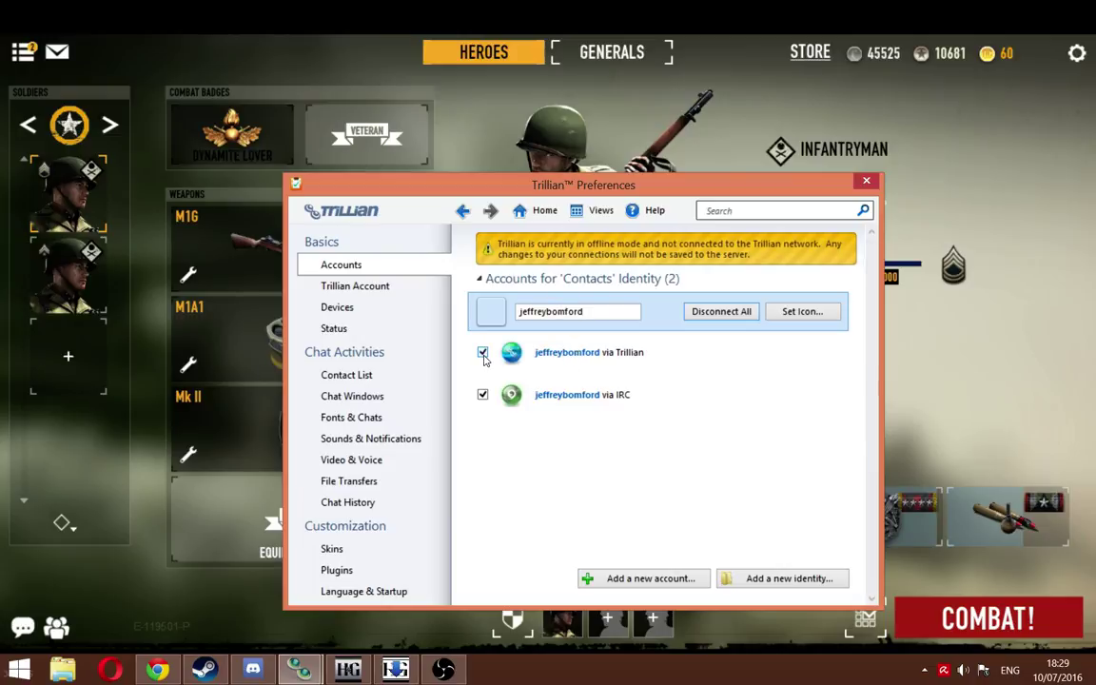
click(559, 360)
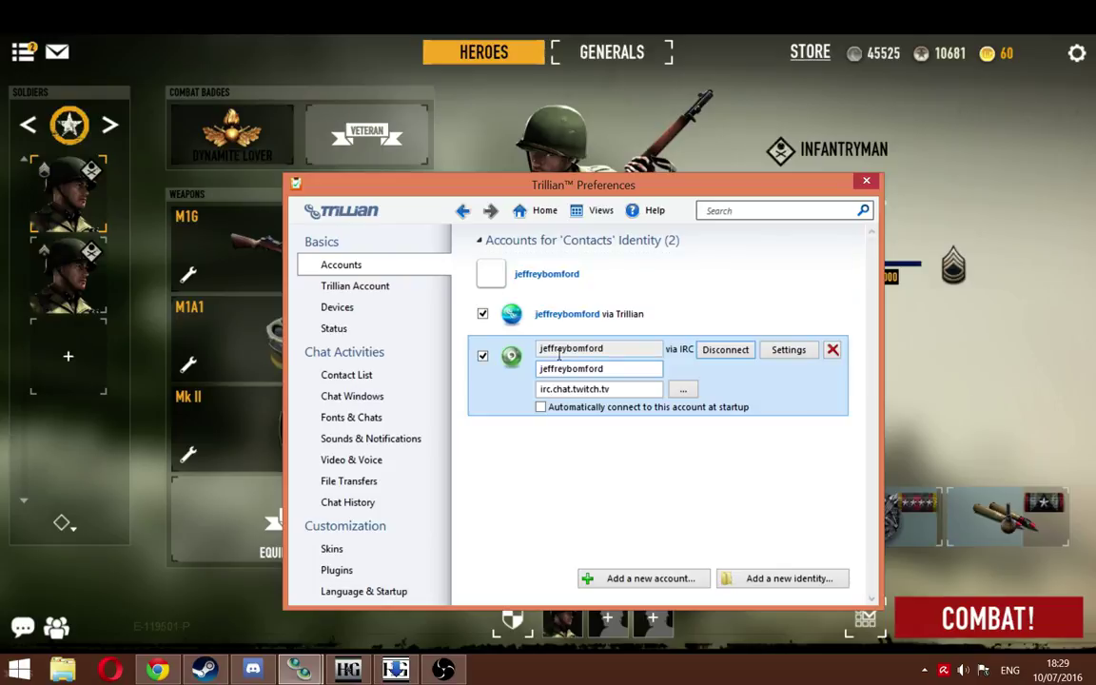
click(534, 442)
click(585, 359)
click(539, 407)
click(632, 434)
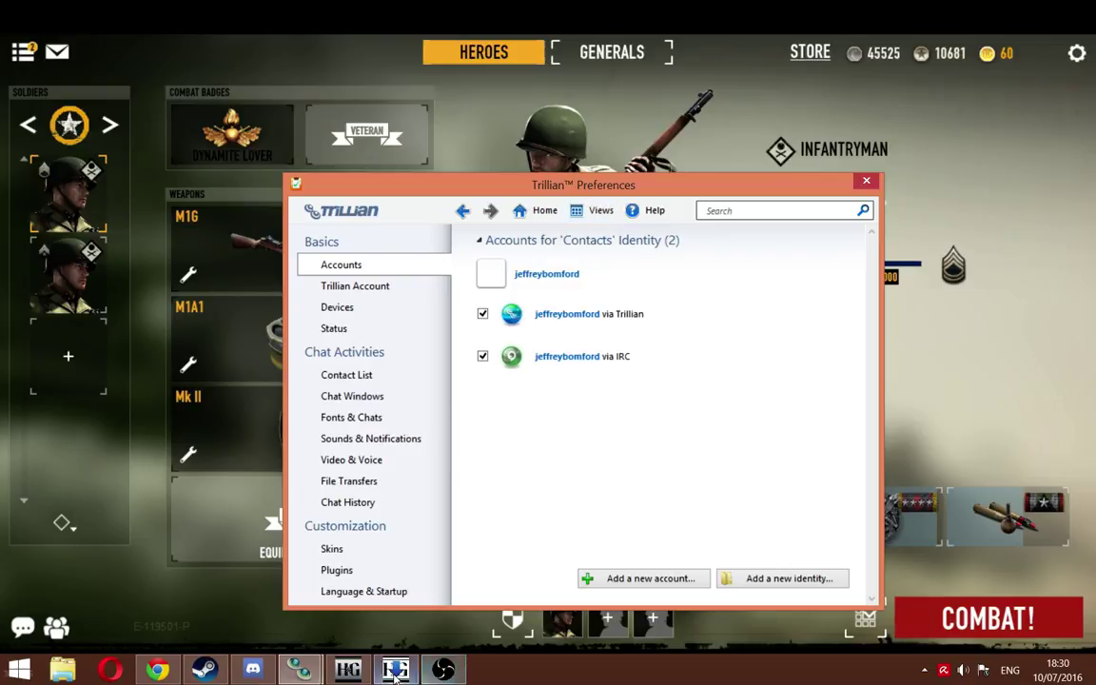
Step: Switch to Chrome and start watching the Gaming Day stream on the Twitch channel page, accepting the mature-audience notice
click(315, 674)
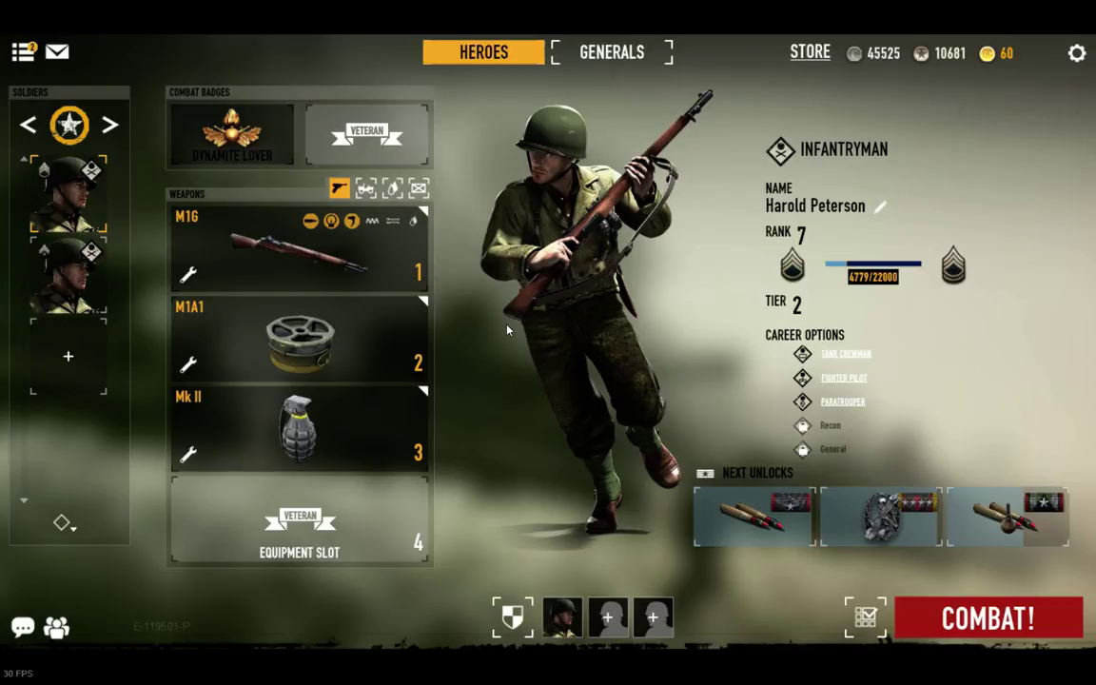
key(alt+Tab)
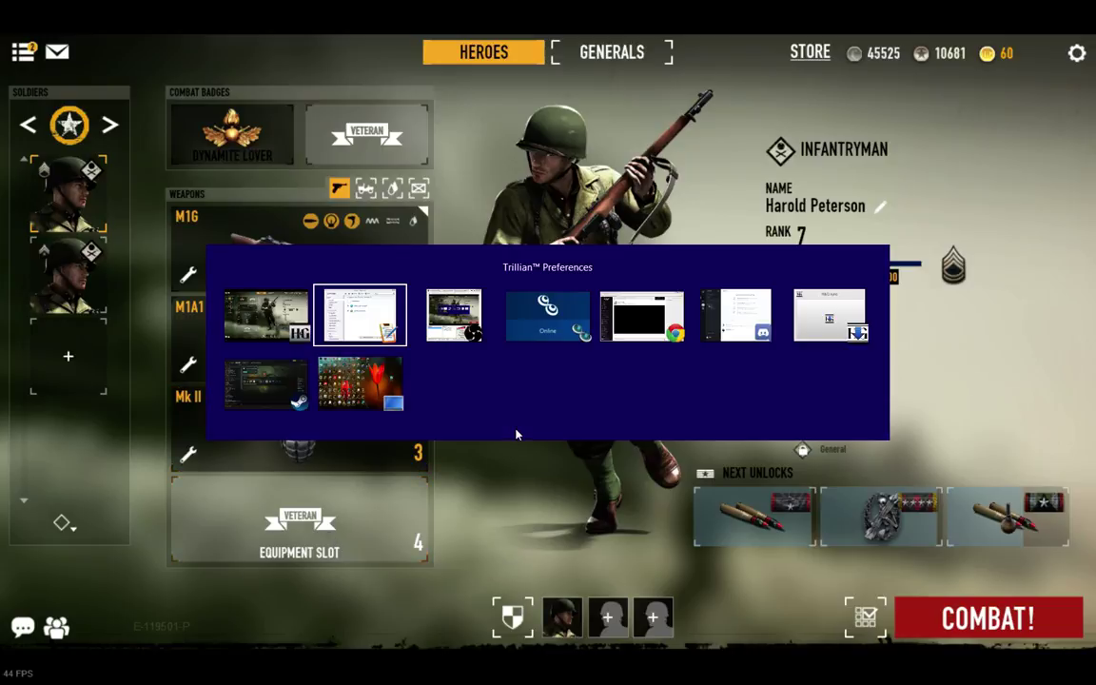
key(Tab)
key(Tab)
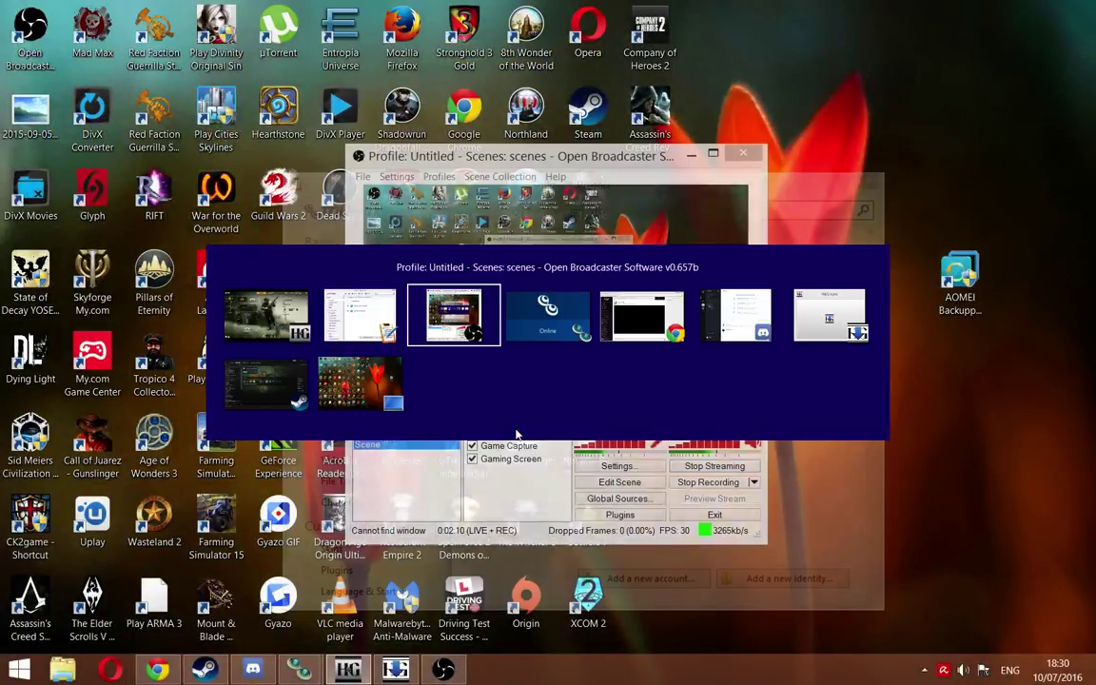
key(Tab)
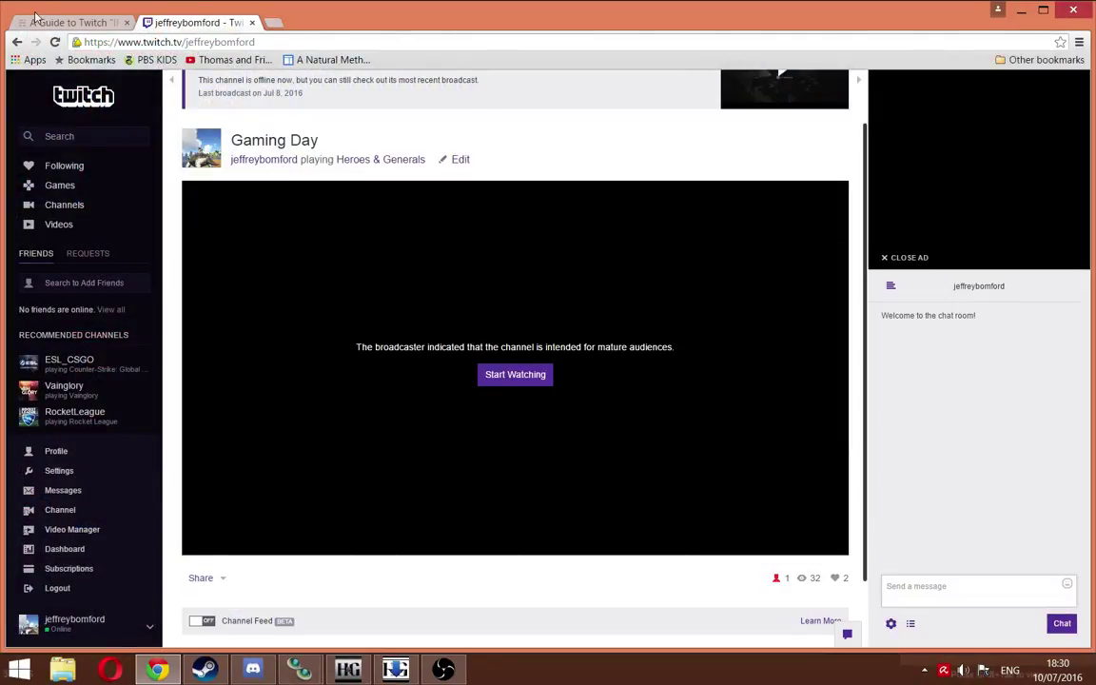
click(52, 27)
click(142, 22)
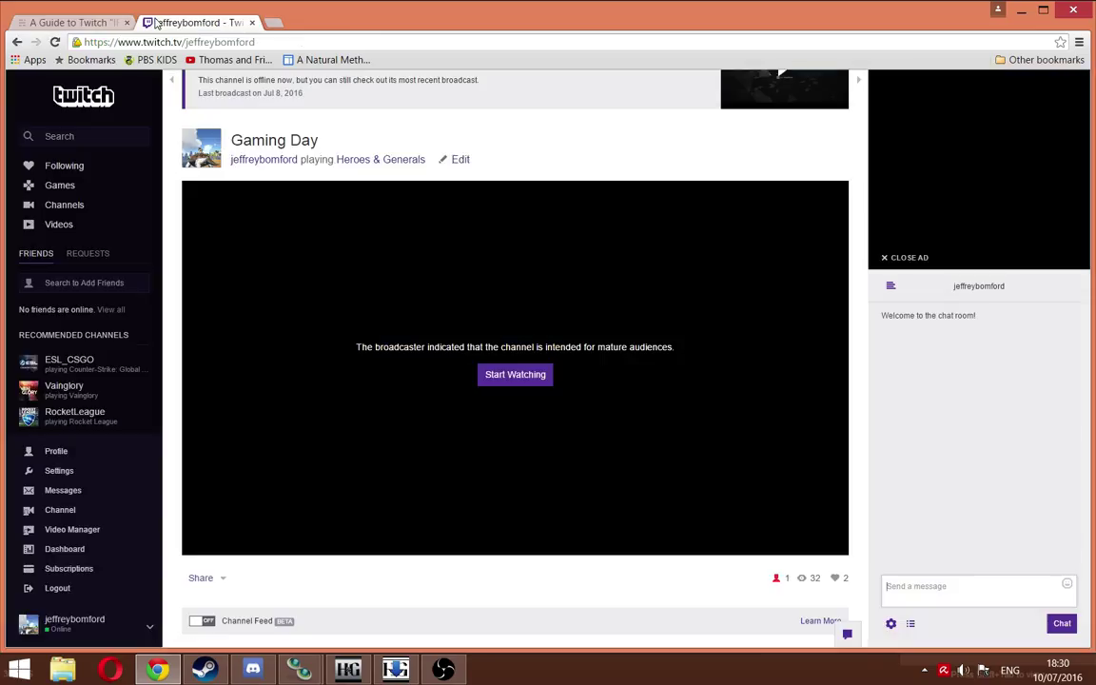
click(515, 375)
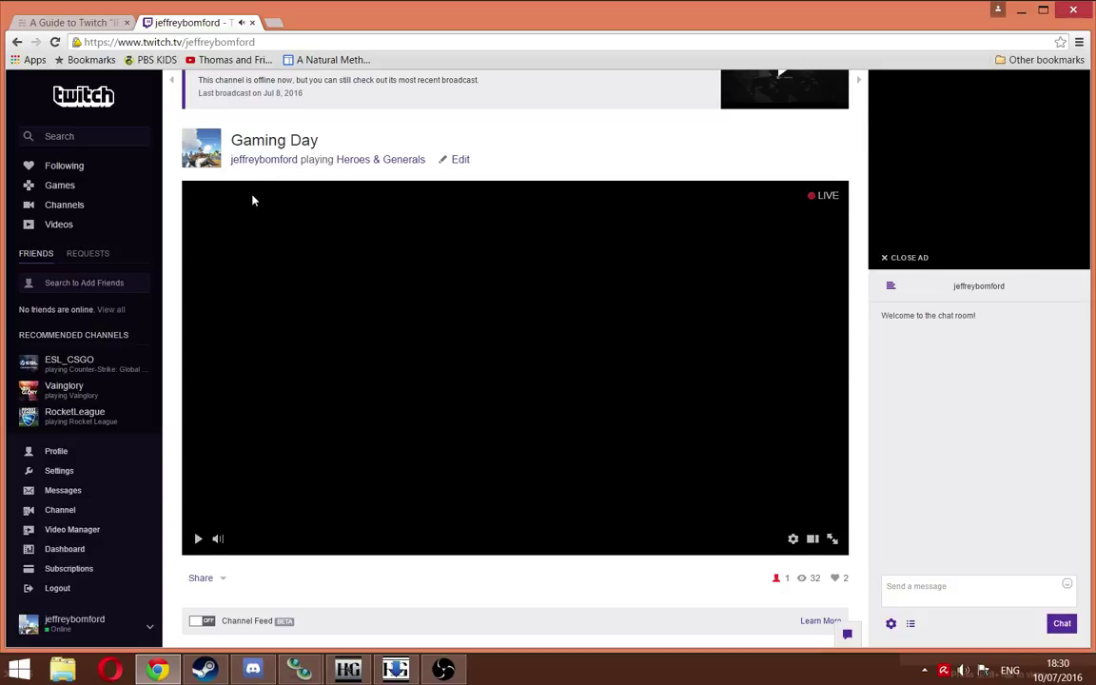
Step: Examine the KVIrc section of the Twitch IRC guide, covering the network, server, login and startup connection settings
click(92, 27)
click(204, 29)
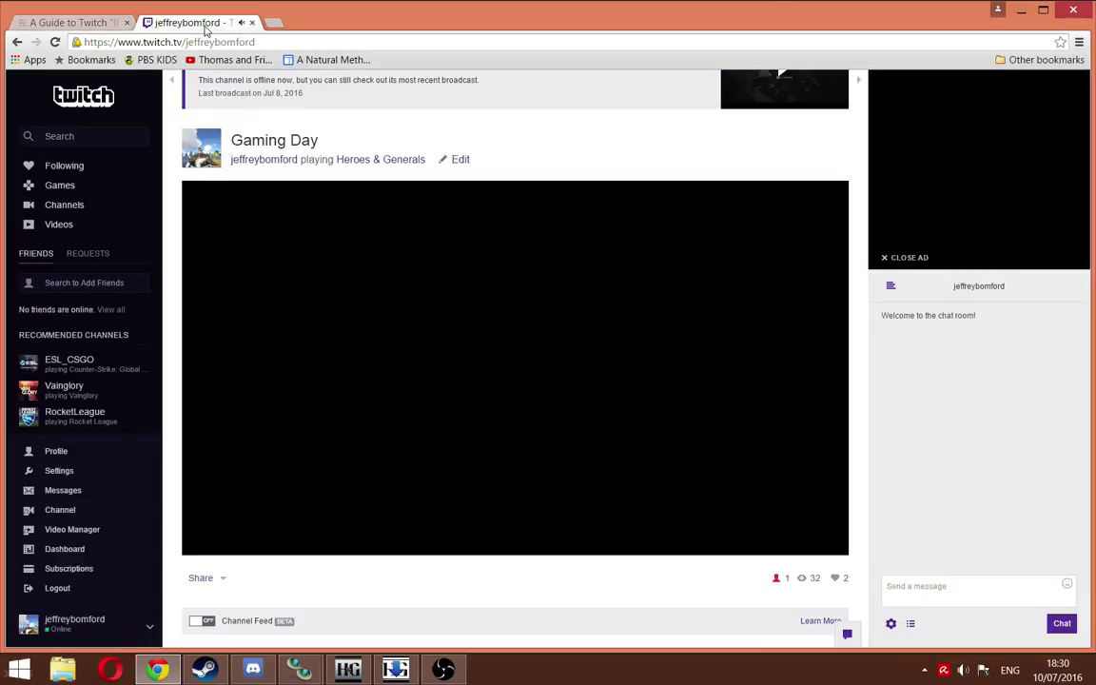
click(76, 22)
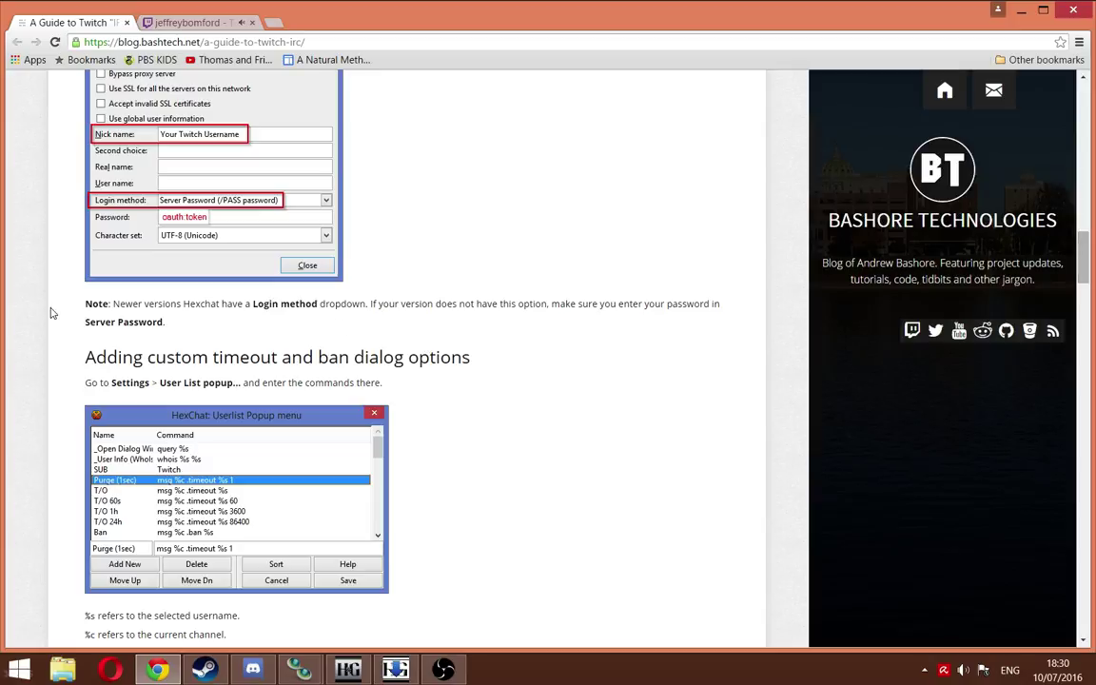
scroll(52, 314, down, 3)
scroll(52, 314, down, 5)
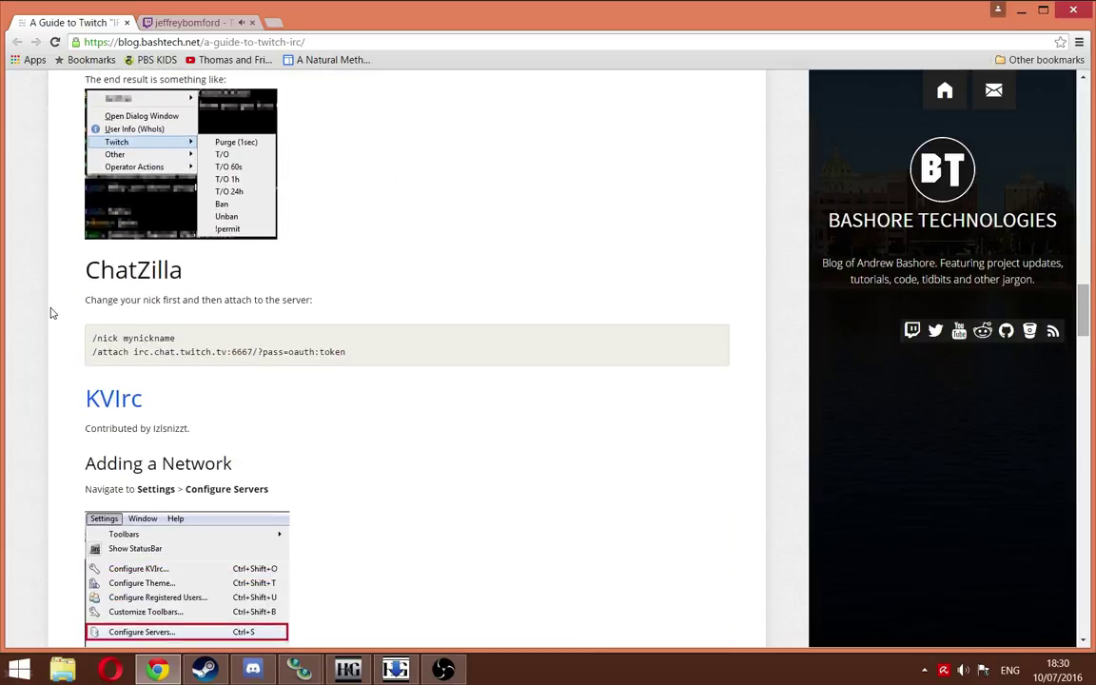
scroll(71, 314, down, 2)
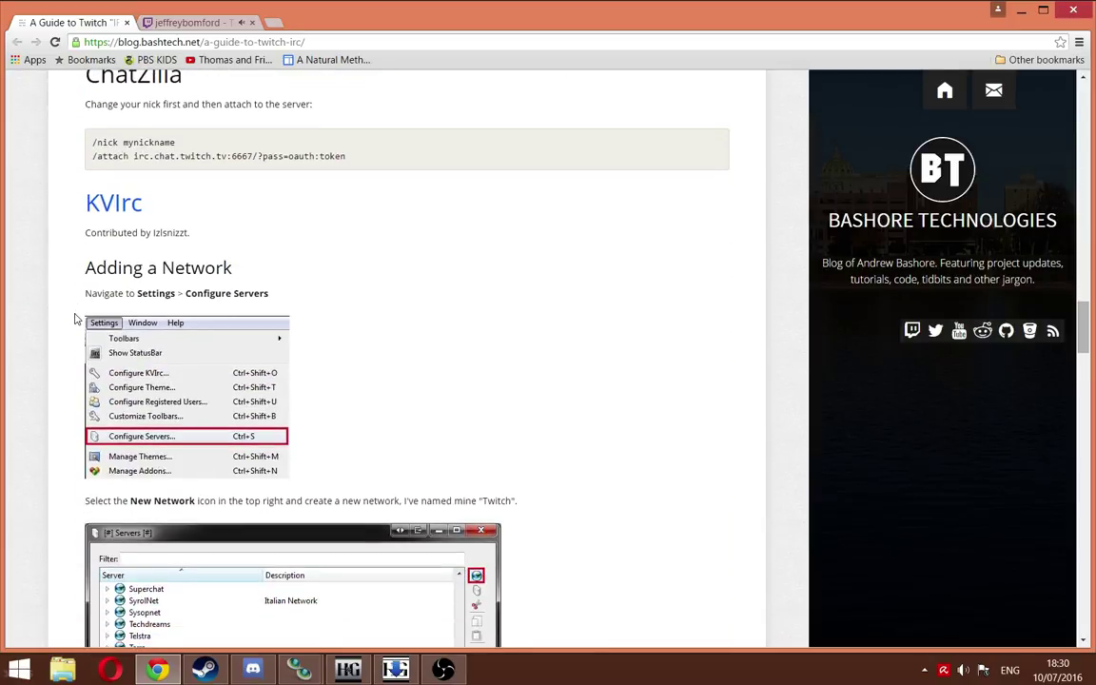
scroll(68, 329, down, 5)
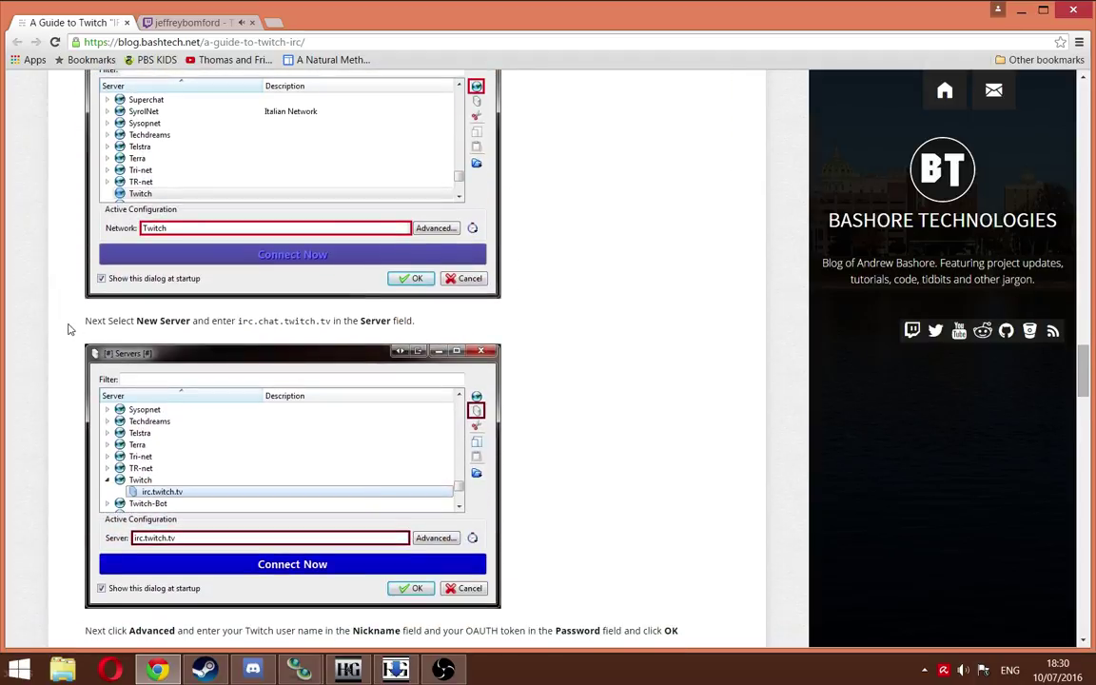
scroll(68, 329, down, 2)
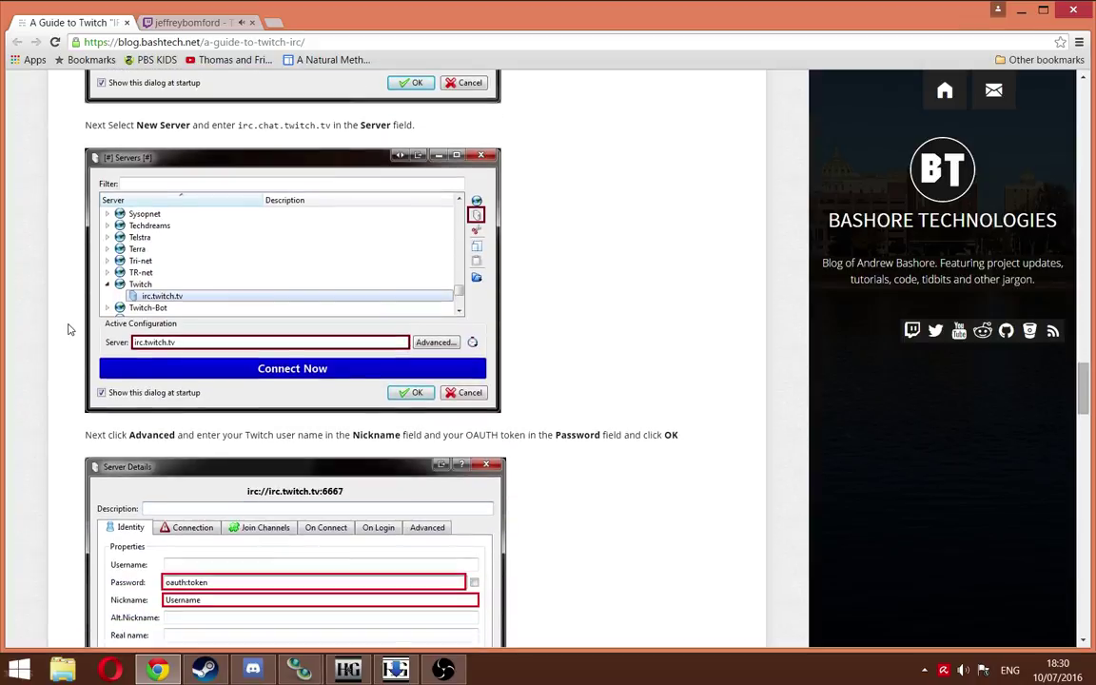
scroll(68, 329, down, 1)
scroll(68, 329, down, 2)
scroll(68, 329, up, 6)
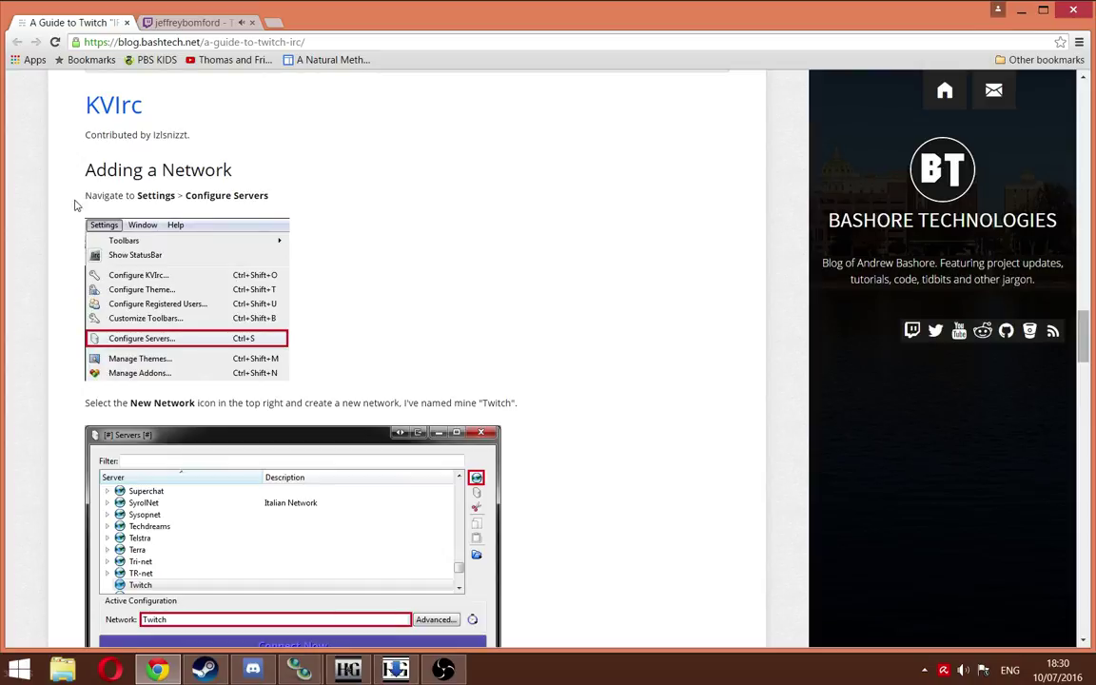
scroll(72, 224, down, 2)
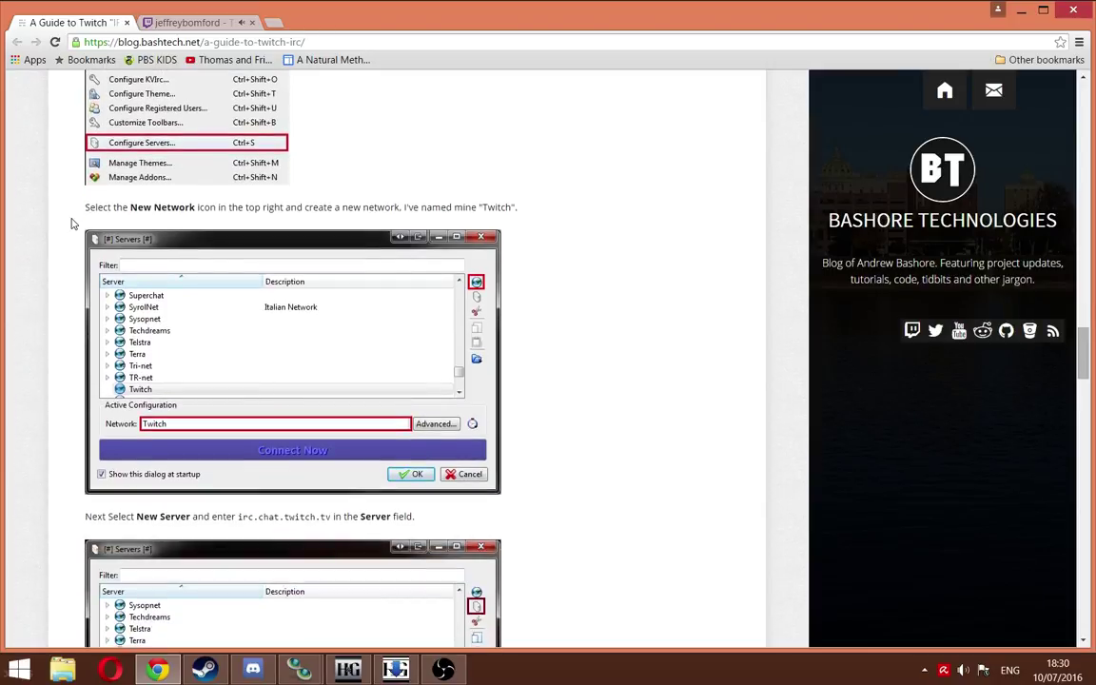
scroll(72, 223, down, 5)
scroll(71, 224, down, 2)
scroll(72, 223, down, 1)
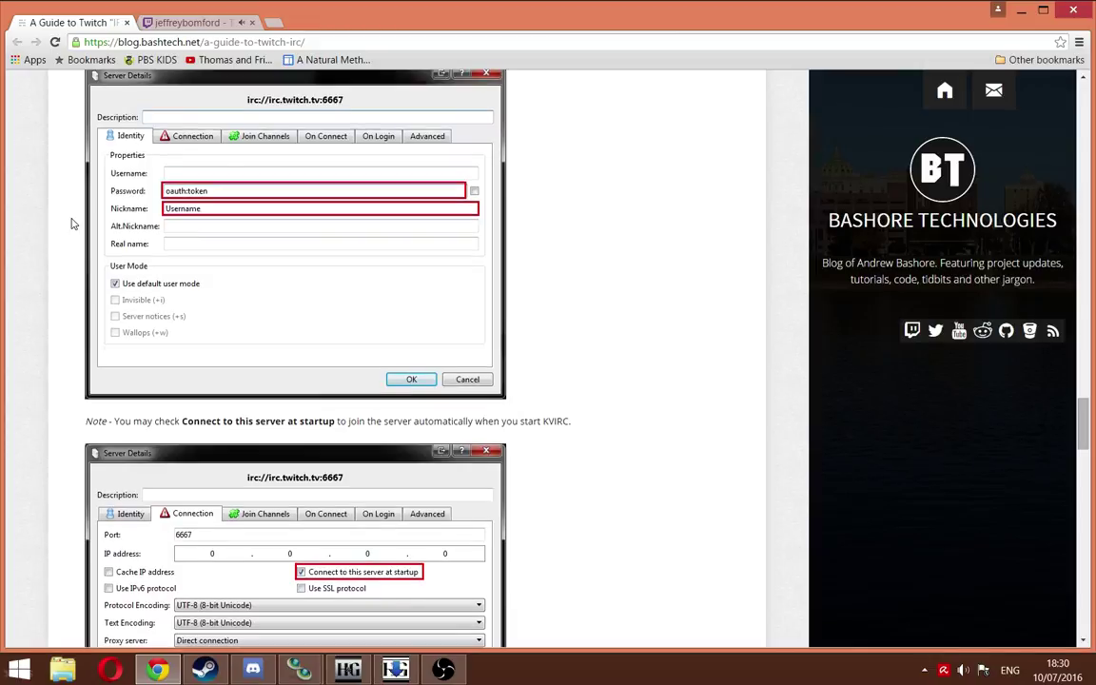
scroll(71, 224, down, 2)
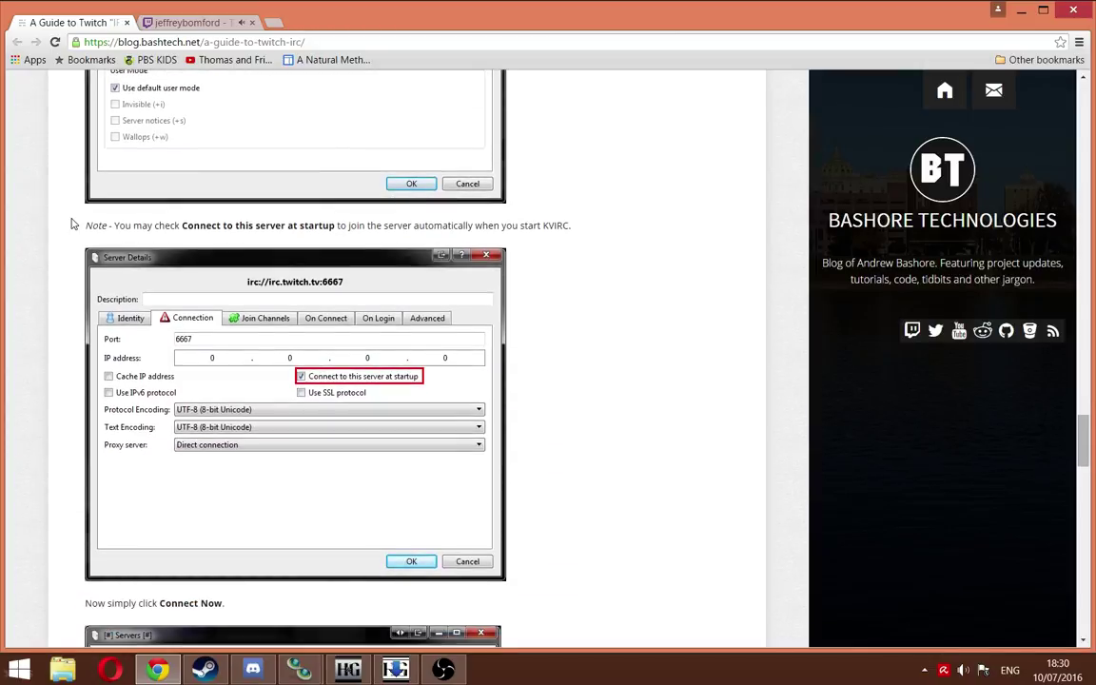
scroll(71, 223, up, 6)
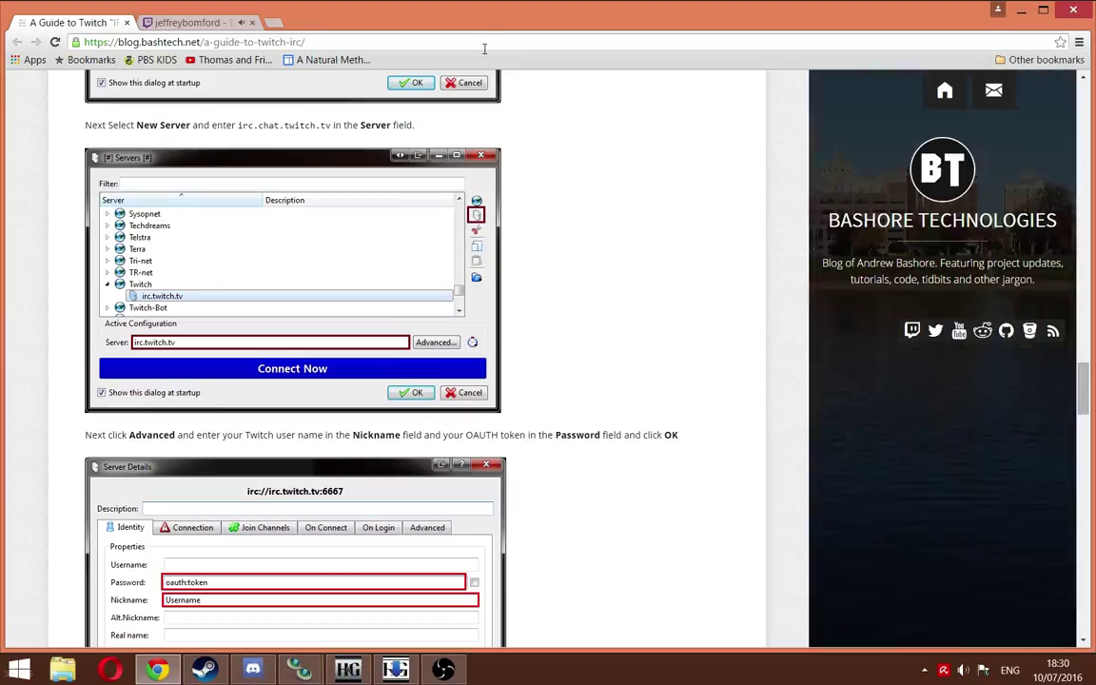
Step: Check the live stream on the Twitch channel page and switch back to the Trillian Preferences window
click(149, 25)
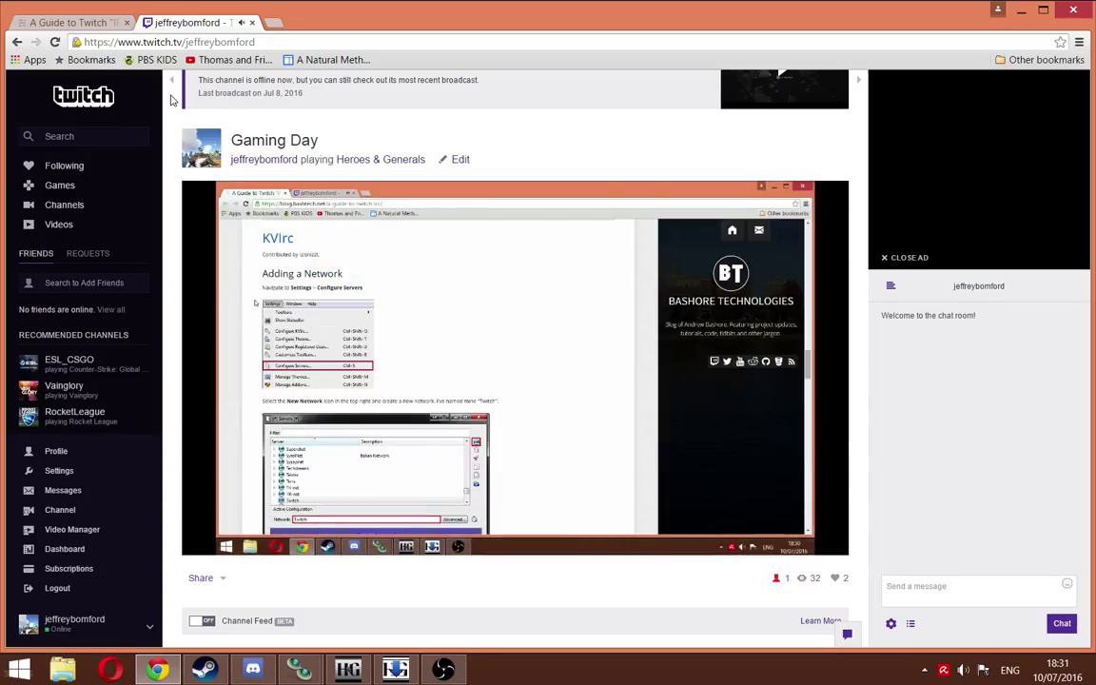
click(69, 21)
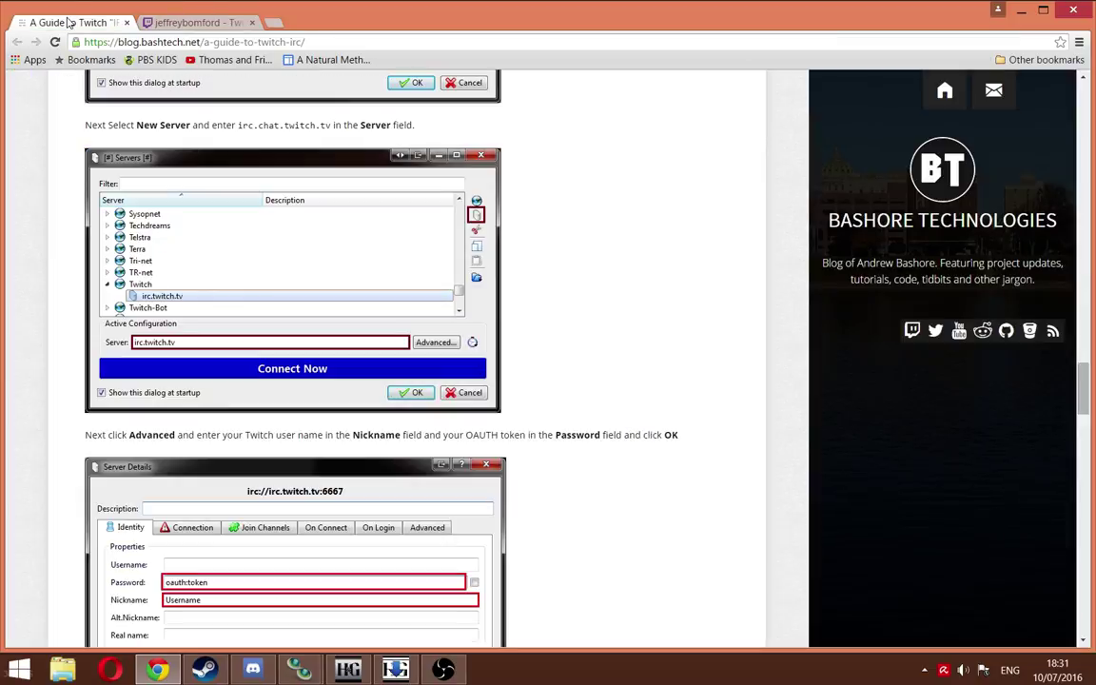
mouse_move(376, 671)
mouse_move(299, 670)
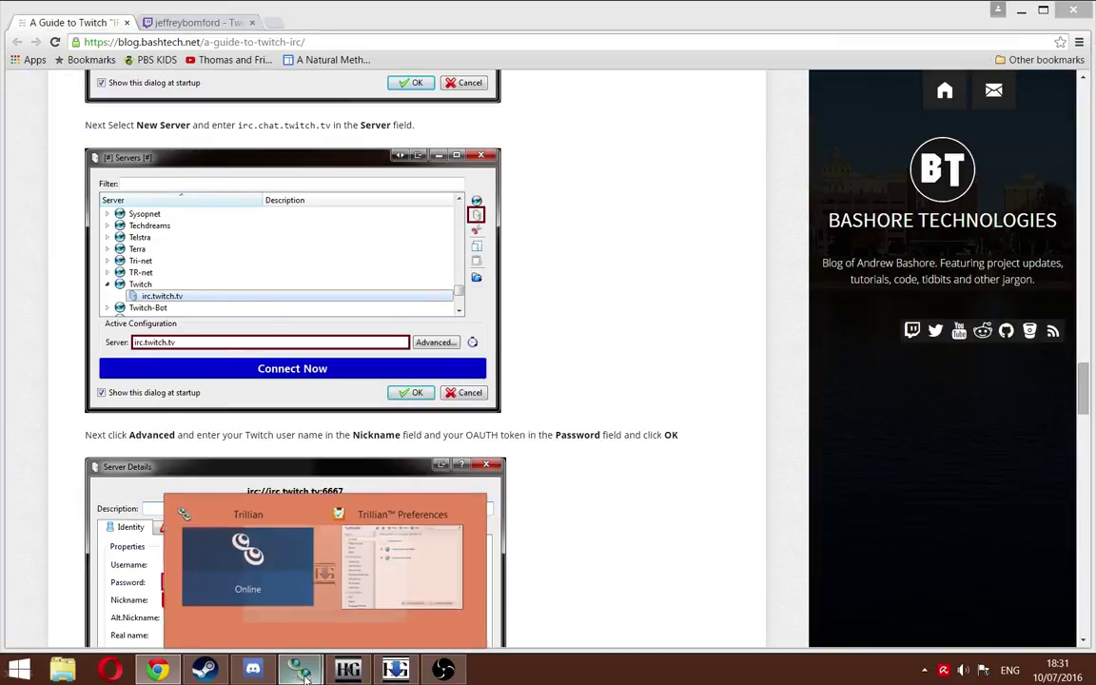
click(357, 538)
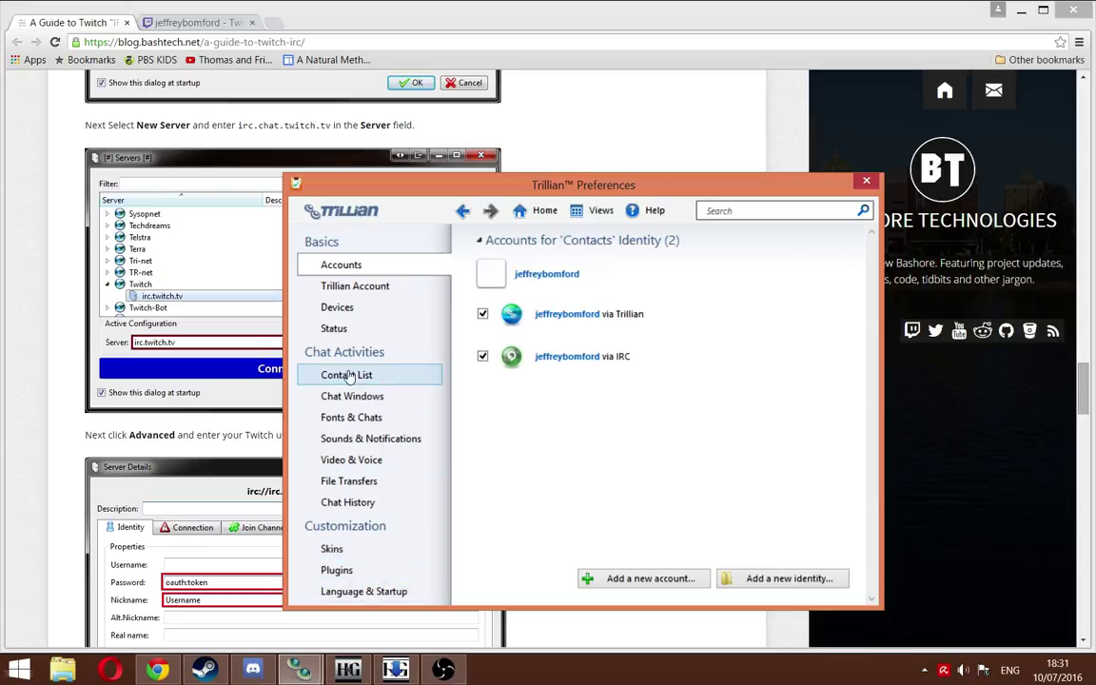
Step: Review the Trillian account details and the account types offered for adding a new account
click(354, 289)
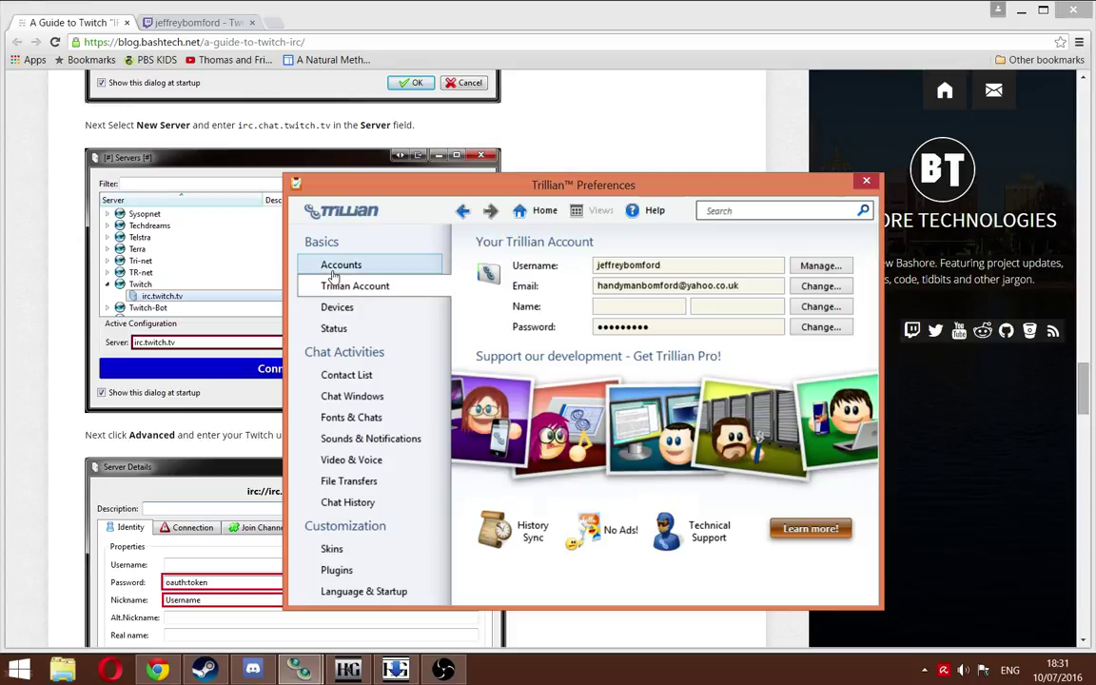
click(318, 265)
click(643, 580)
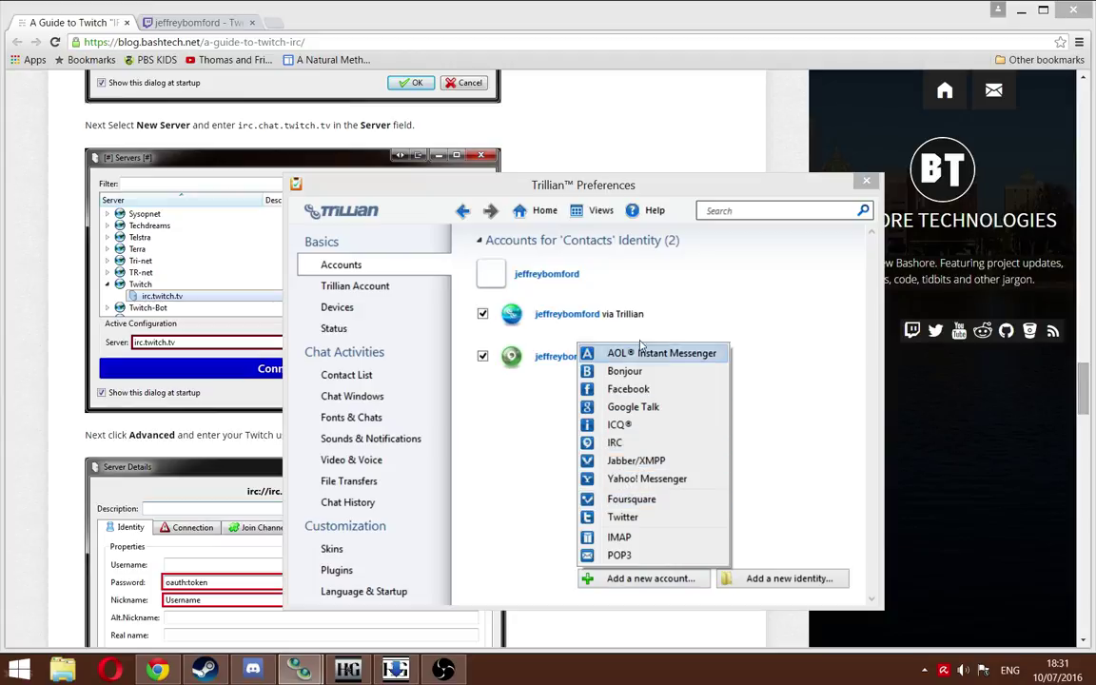
click(489, 446)
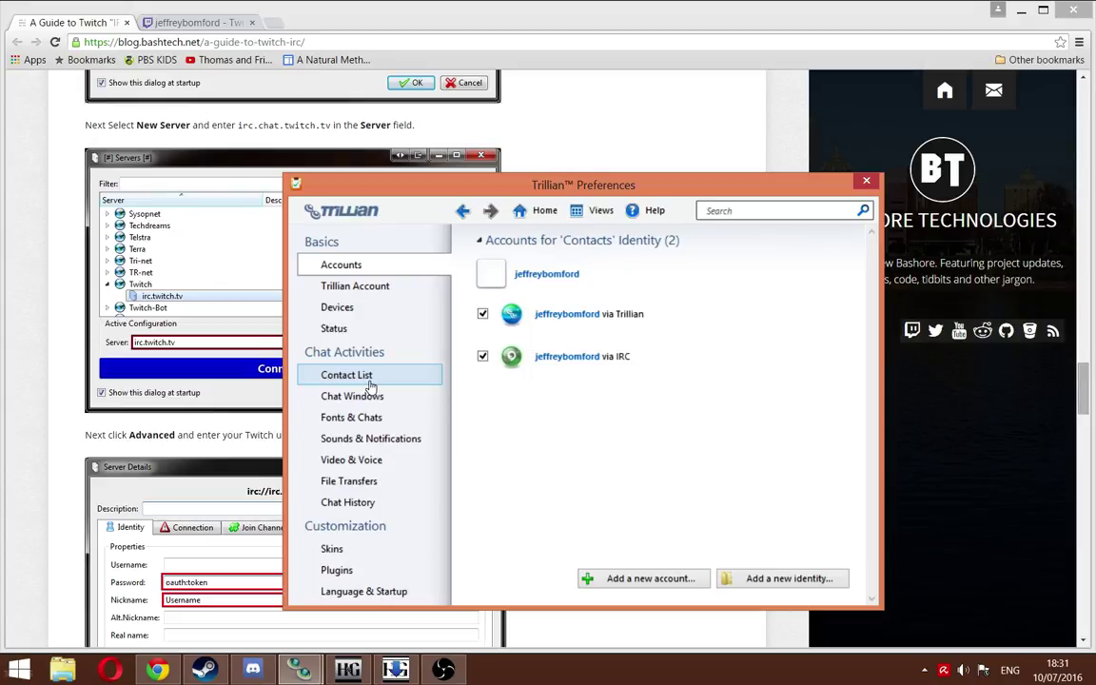
Step: Look through the Devices, Trillian Account, Video & Voice, File Transfers, Chat History and Language & Startup preferences
click(344, 307)
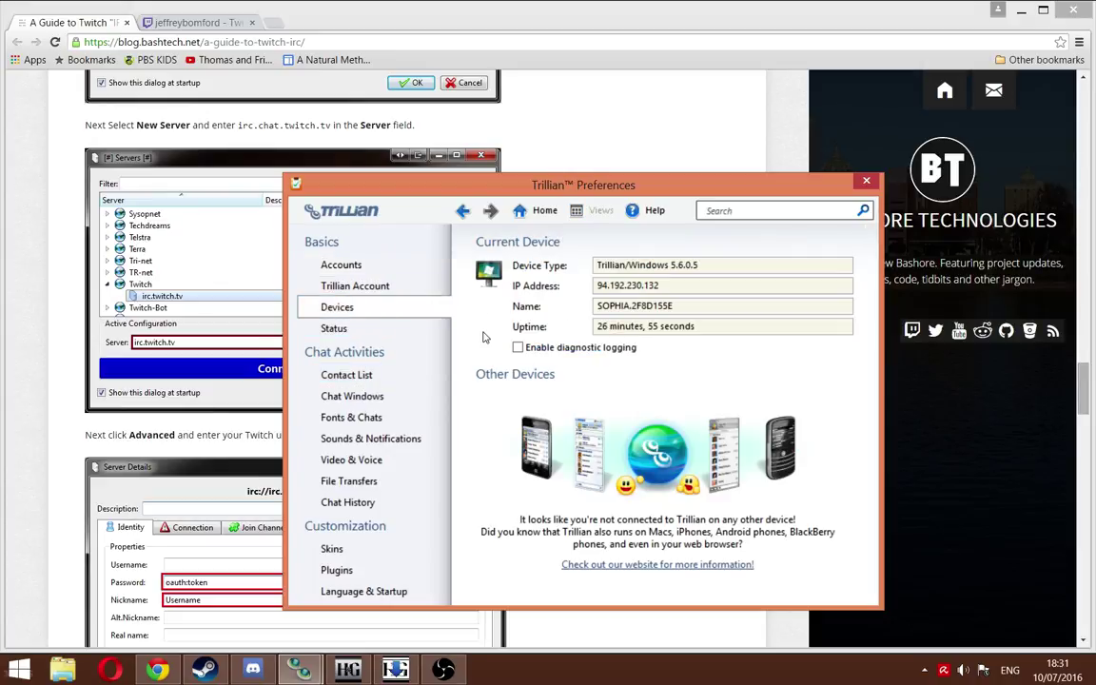
click(365, 285)
click(341, 311)
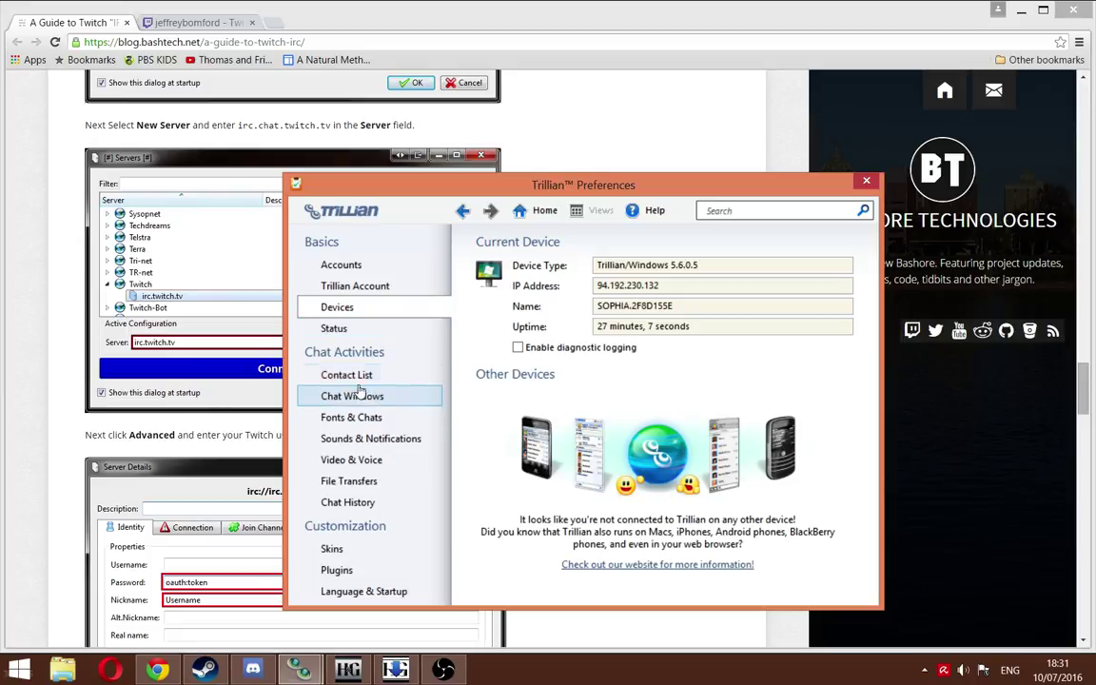
click(385, 468)
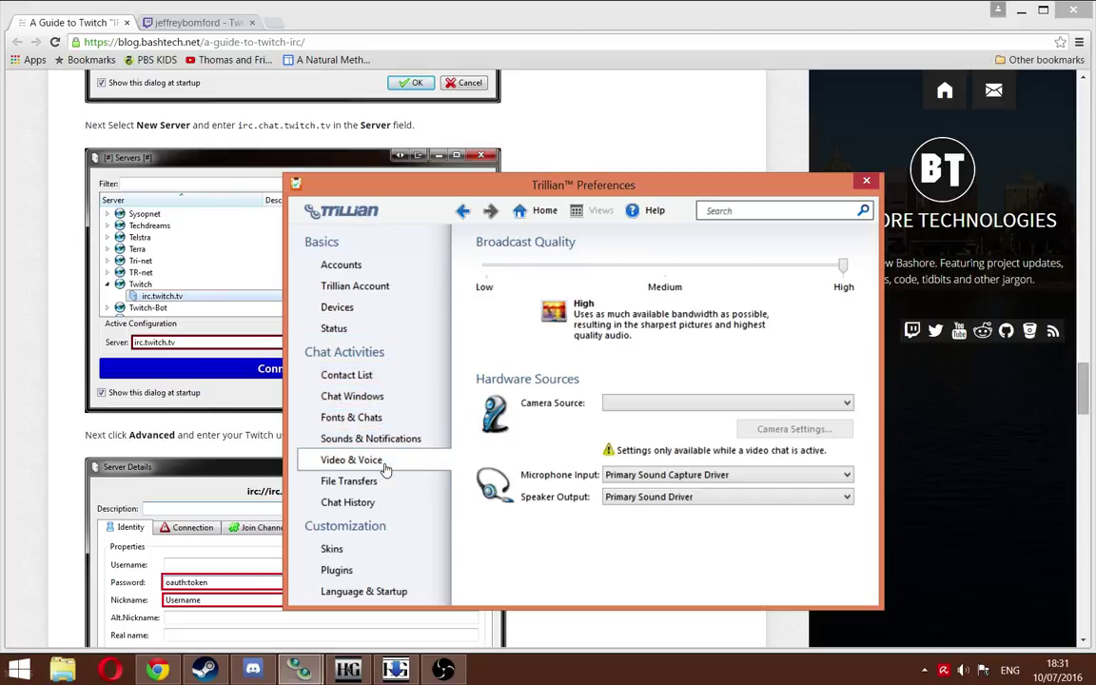
click(618, 404)
click(601, 435)
click(368, 481)
click(369, 505)
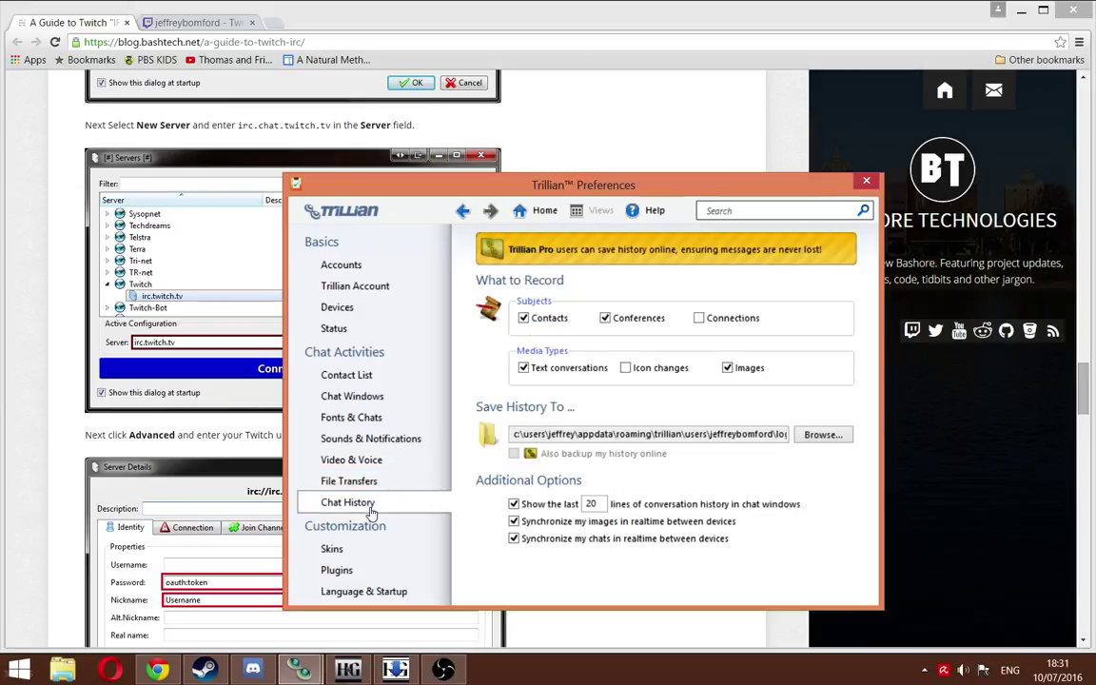
click(380, 593)
Step: Open the IRC account's connection settings and review the server, ident, reconnect and proxy options
click(350, 268)
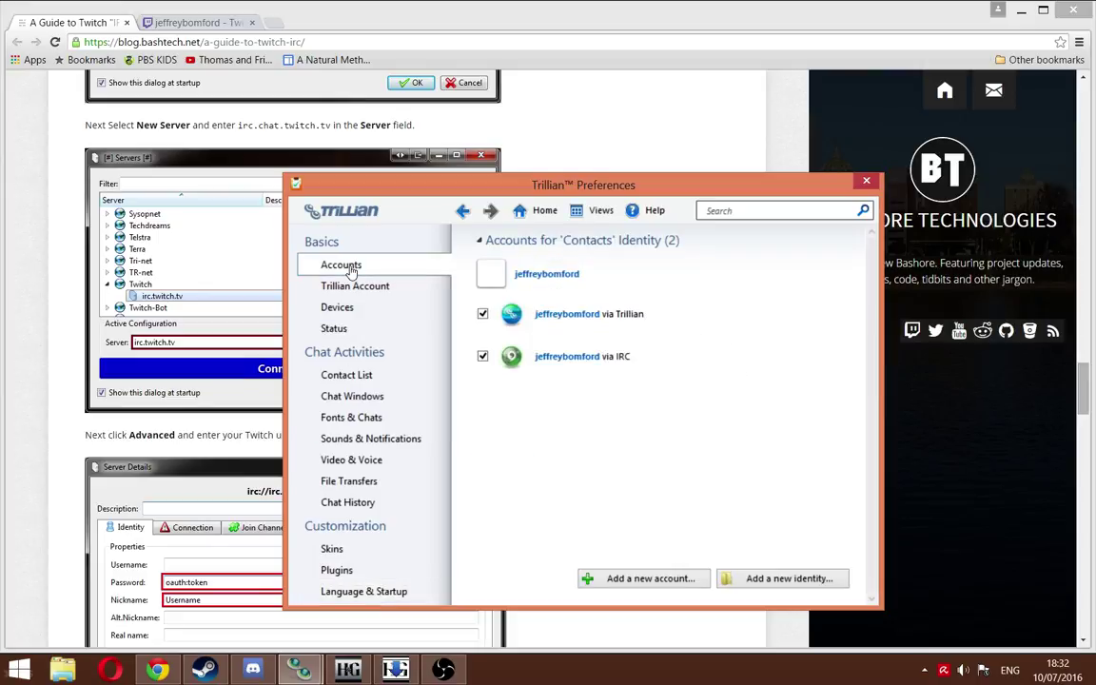
click(576, 356)
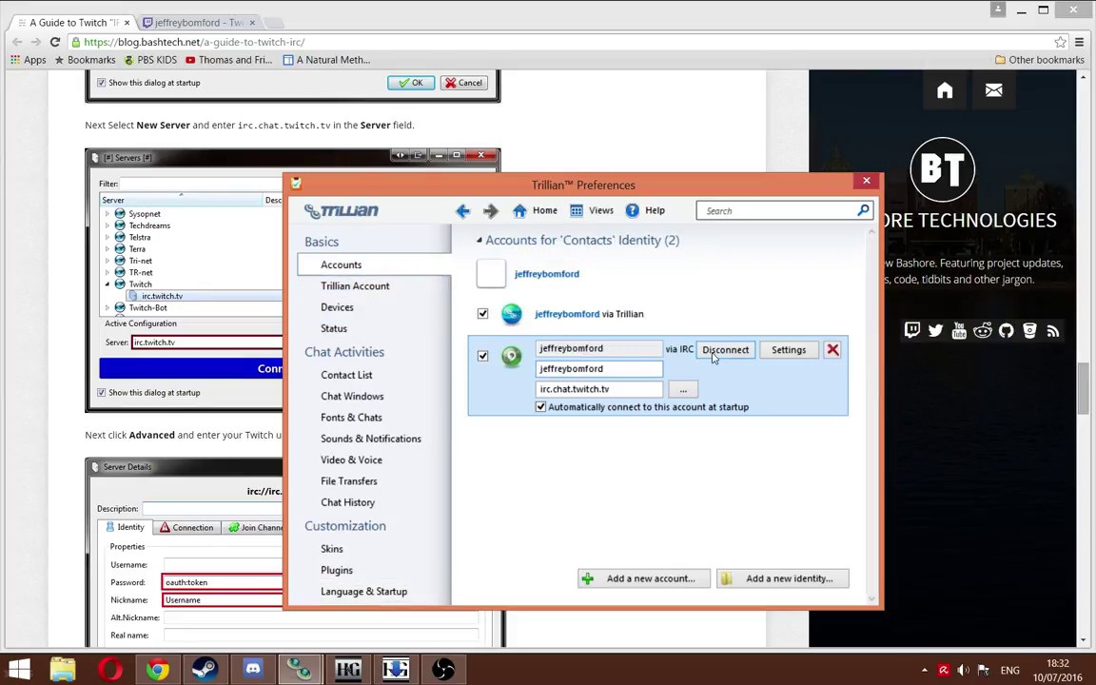
click(786, 350)
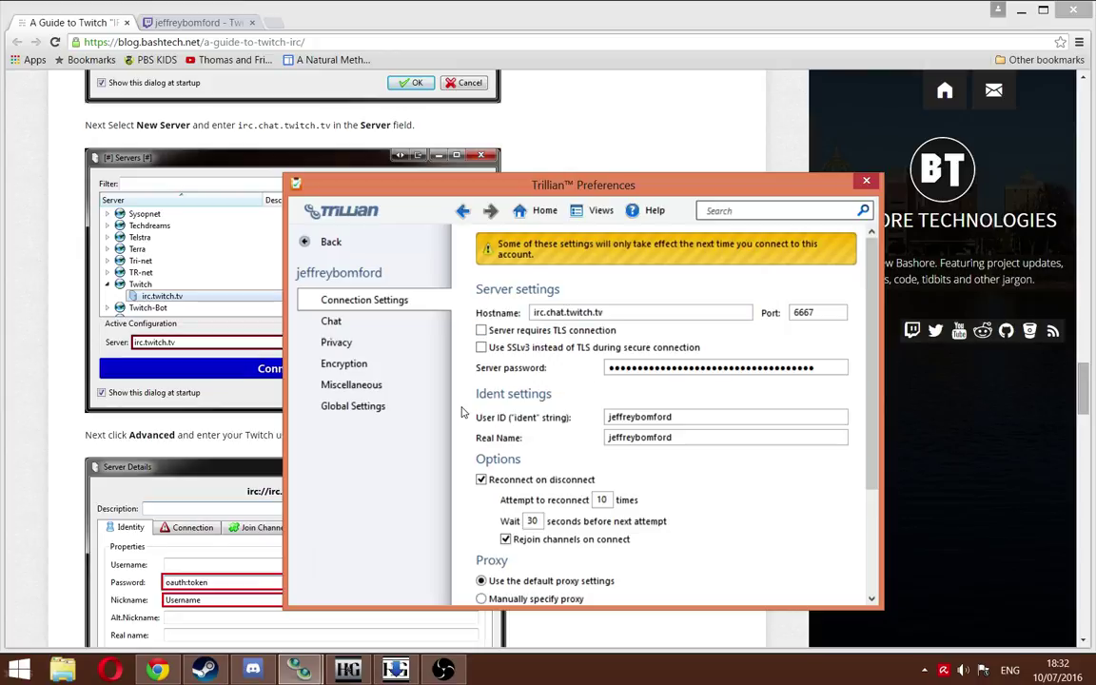
scroll(460, 409, down, 3)
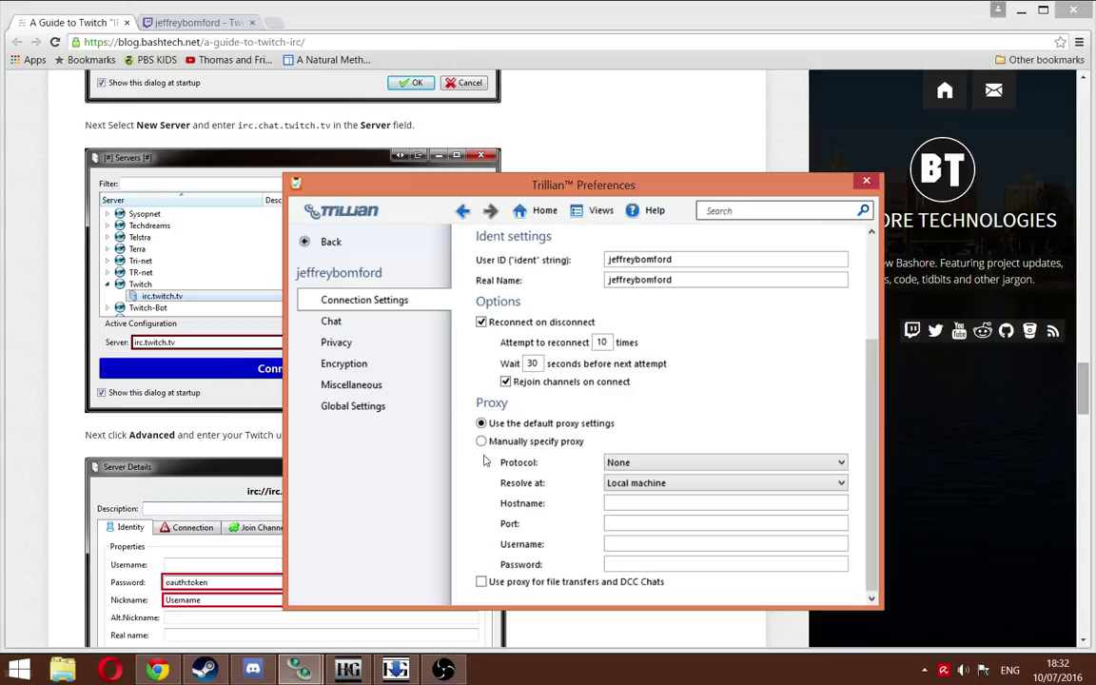
Step: Review the IRC account's server, Chat, Privacy and Encryption settings and return to the accounts list
scroll(491, 515, up, 3)
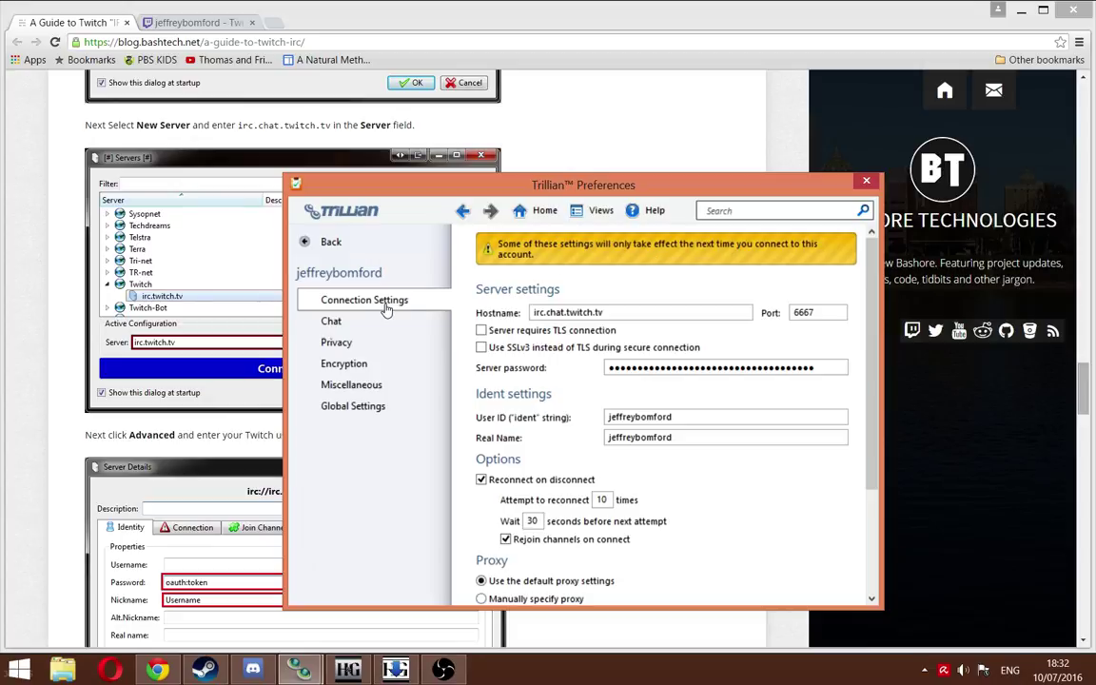
click(340, 323)
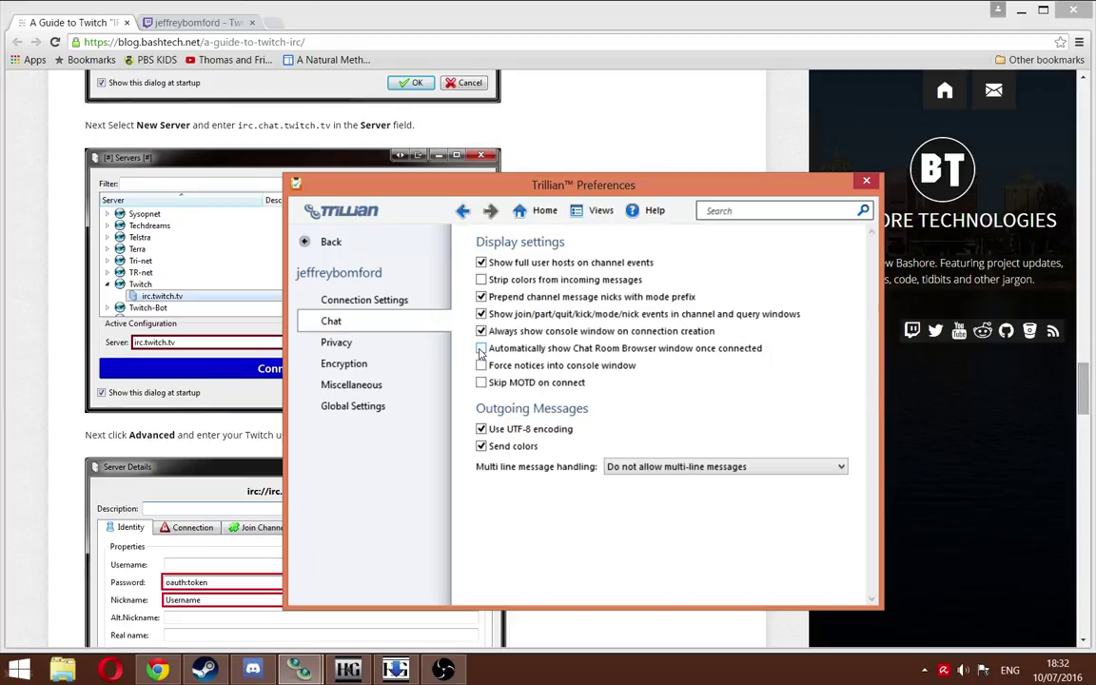
click(481, 330)
click(336, 342)
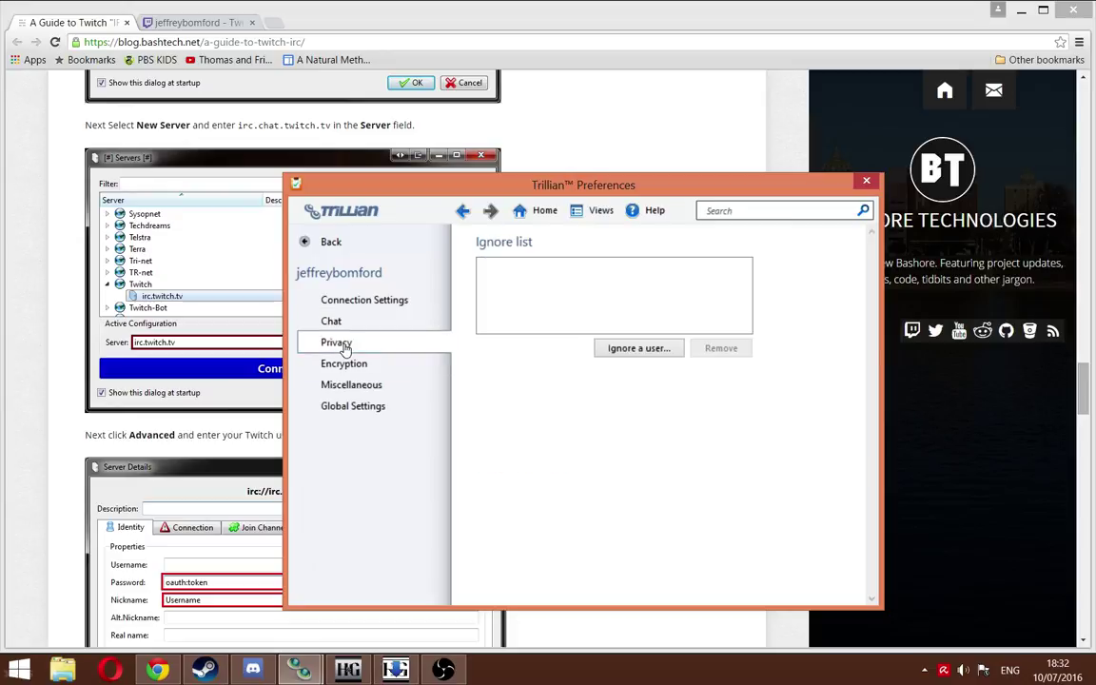
click(347, 363)
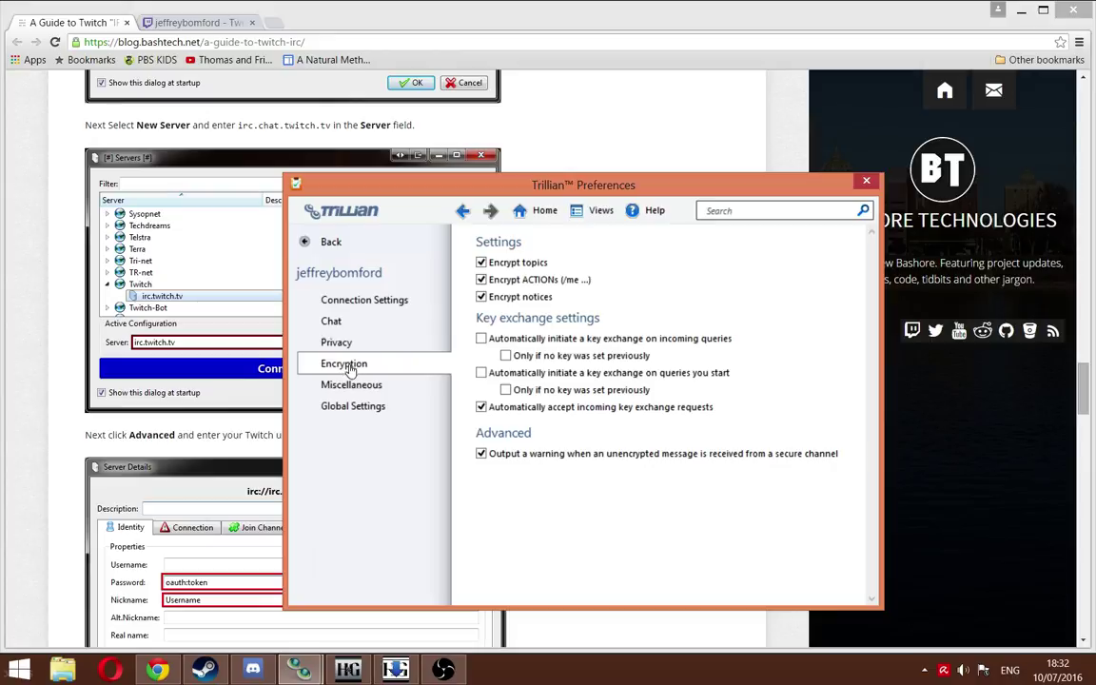
click(340, 298)
click(318, 243)
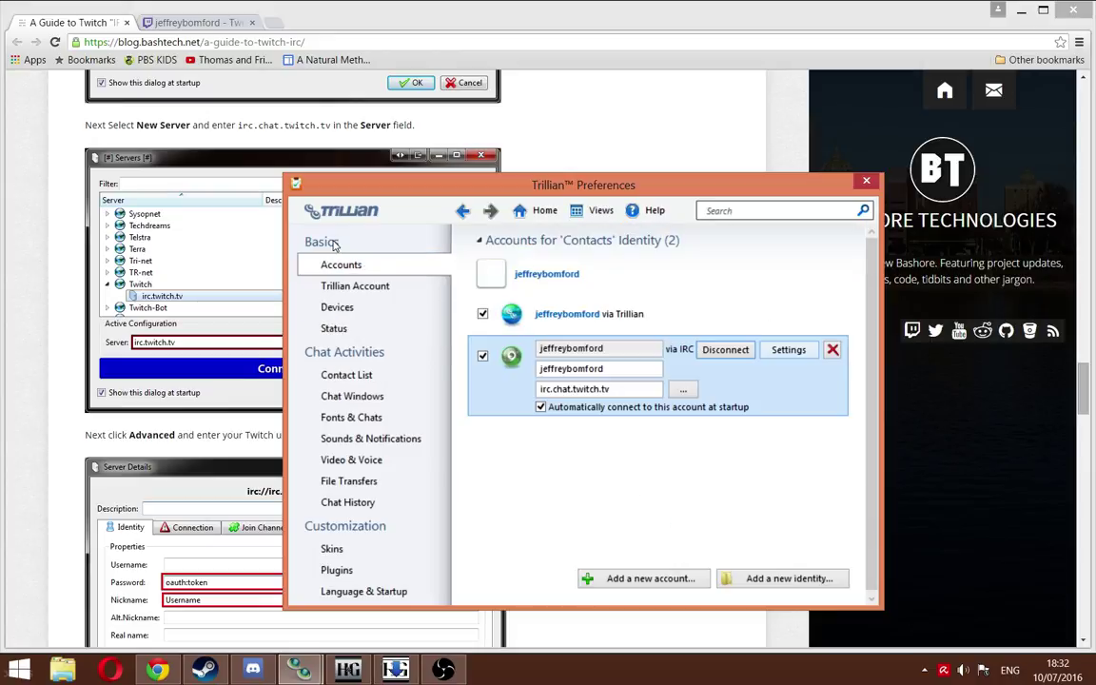
Step: Look through the Devices, Status and Accounts preferences and return to the Trillian Preferences overview
click(341, 307)
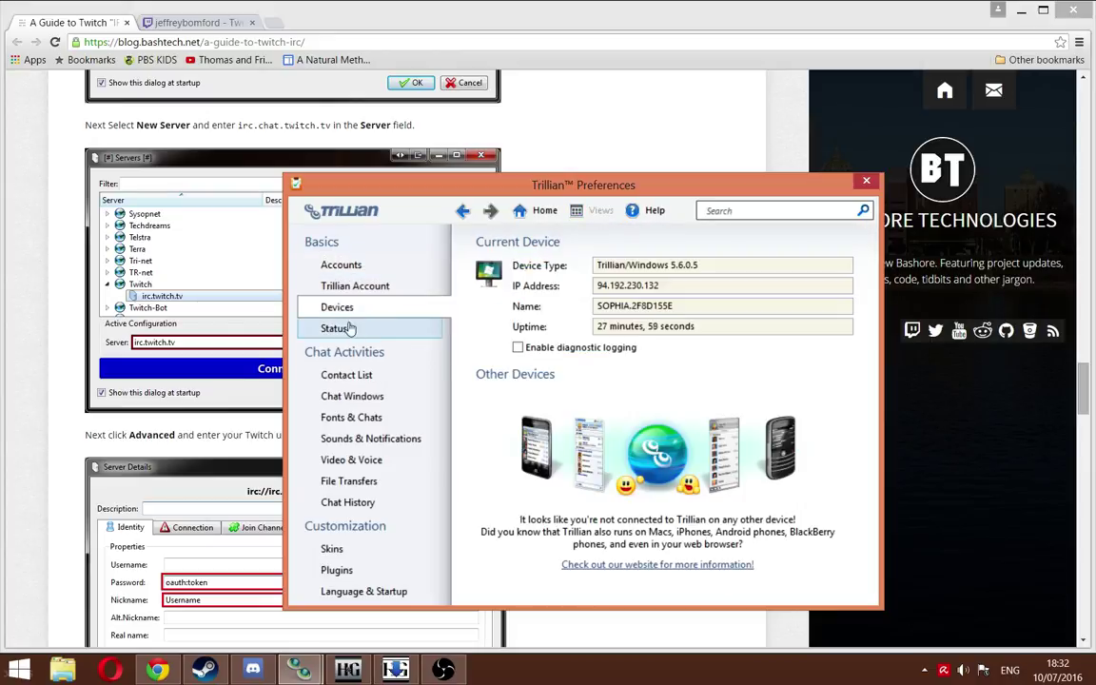
click(342, 327)
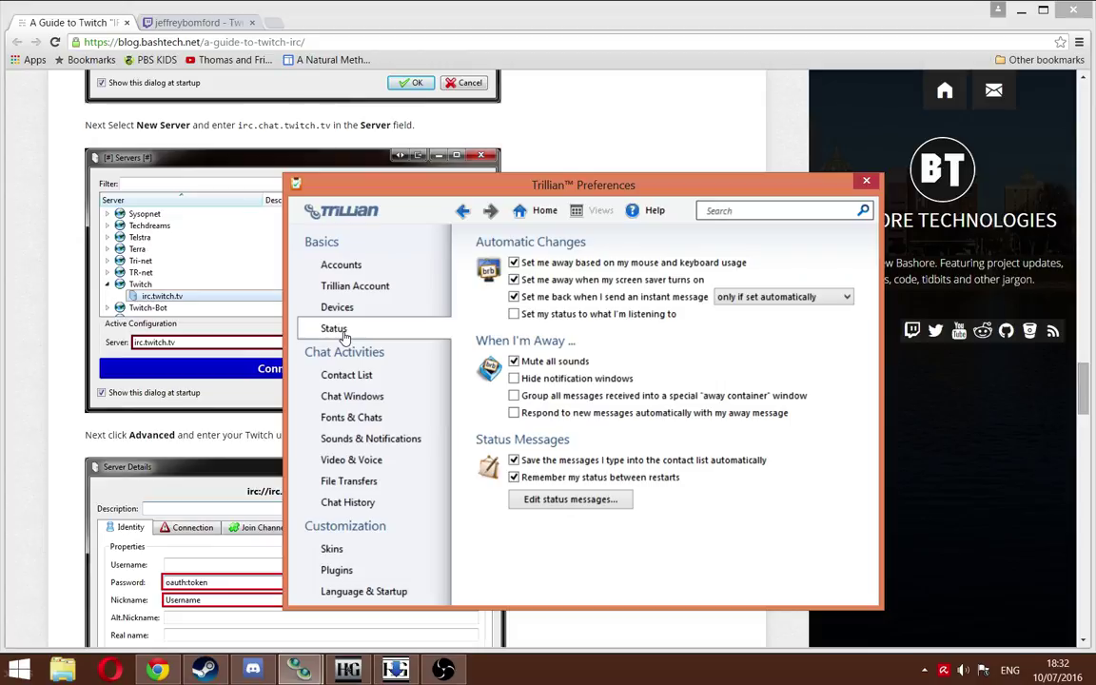
click(353, 267)
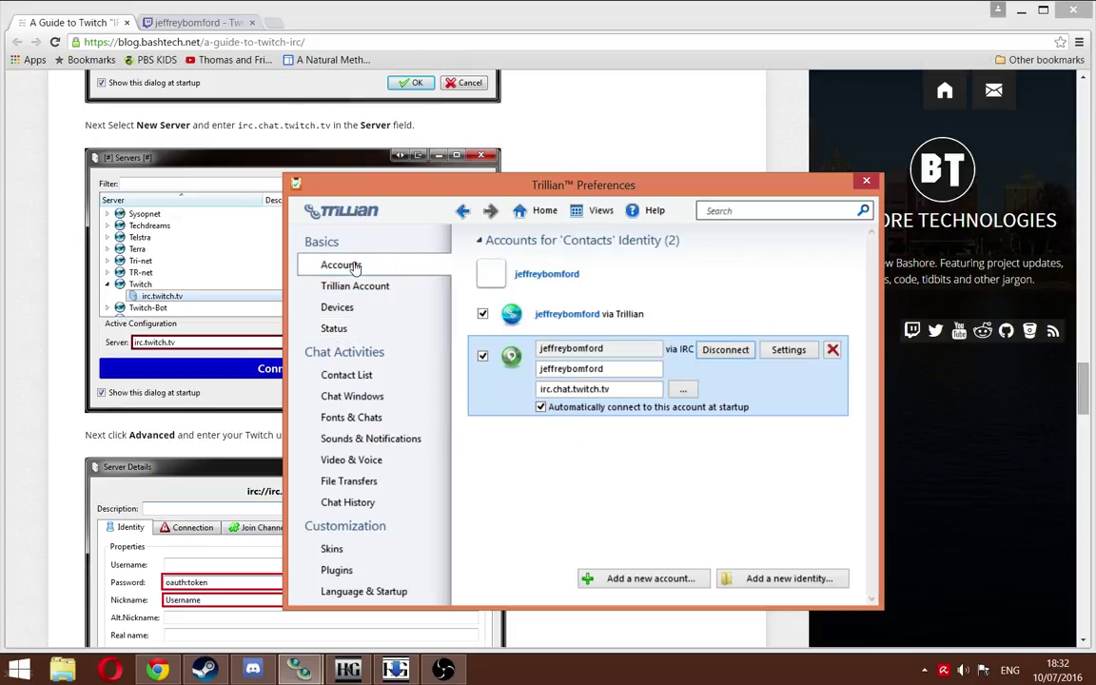
click(524, 213)
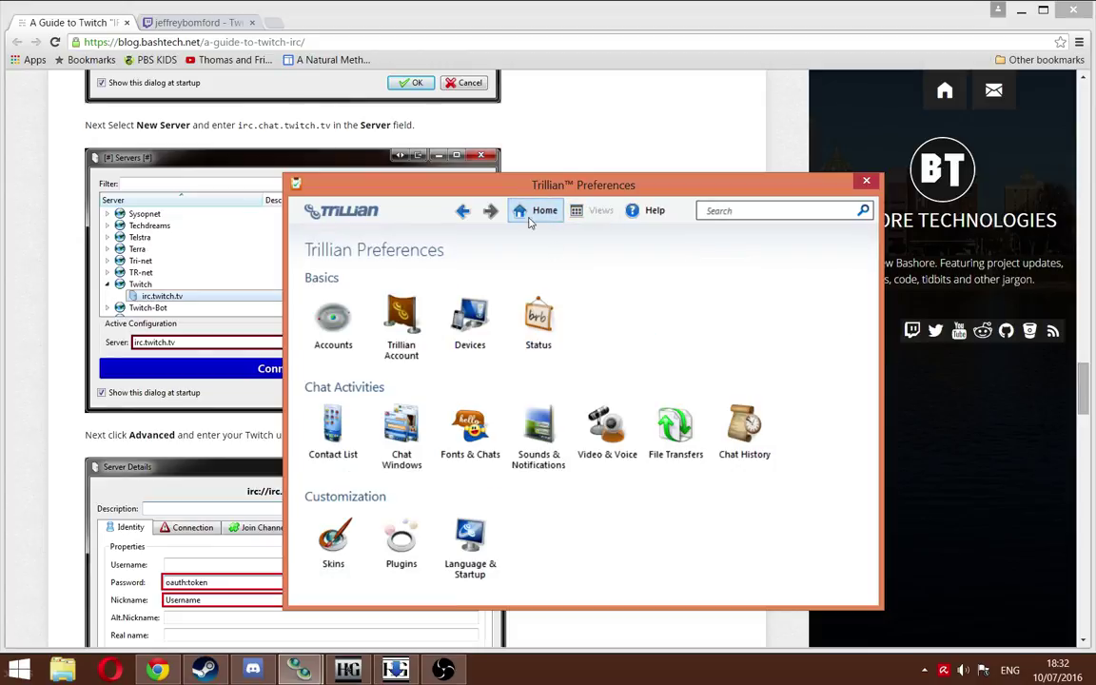
click(333, 321)
click(524, 212)
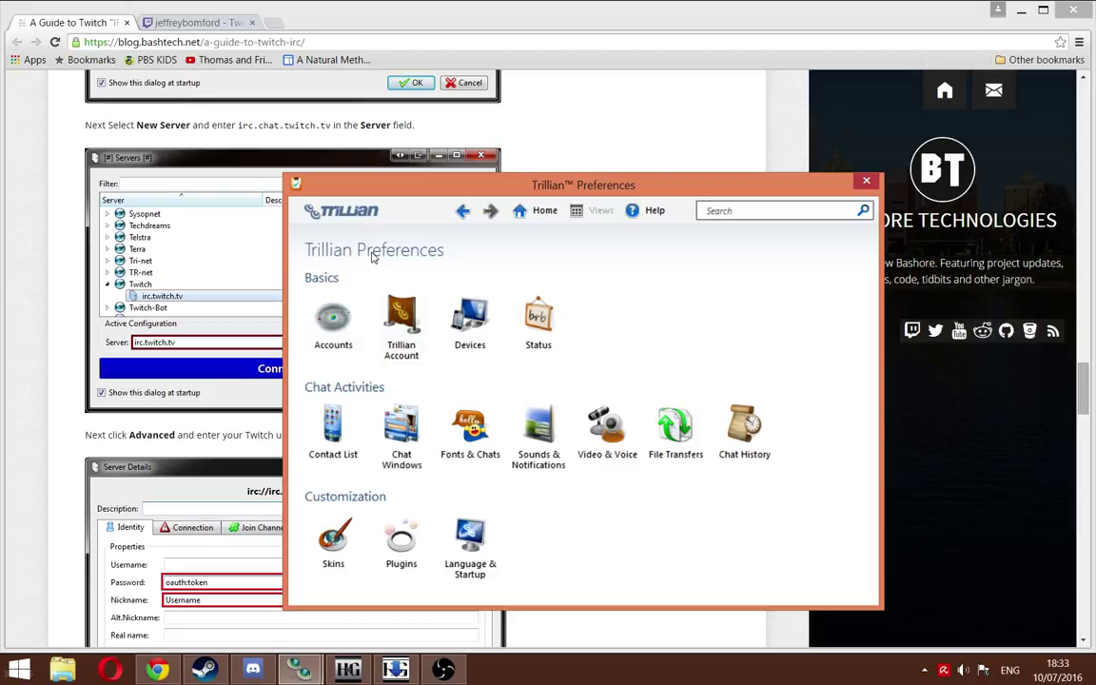
Step: Switch to the Twitch IRC guide in Chrome and review its client instructions, OAuth password, client information and channel joining sections
click(36, 190)
scroll(36, 207, up, 3)
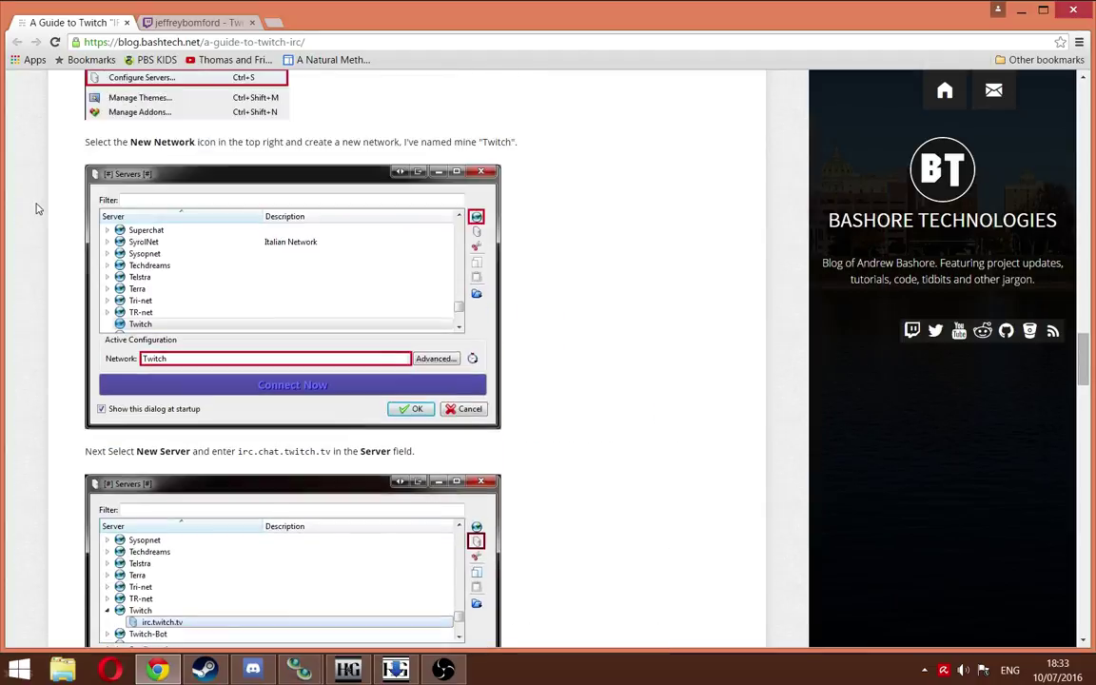
scroll(36, 207, up, 1)
scroll(36, 208, up, 1)
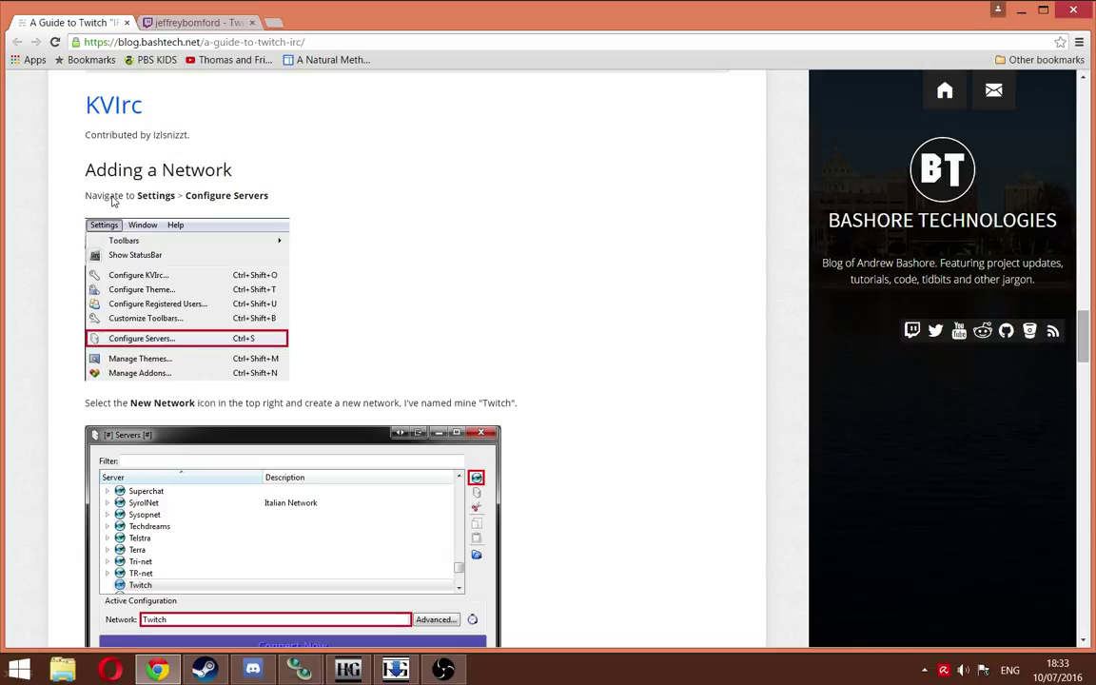
scroll(86, 209, up, 1)
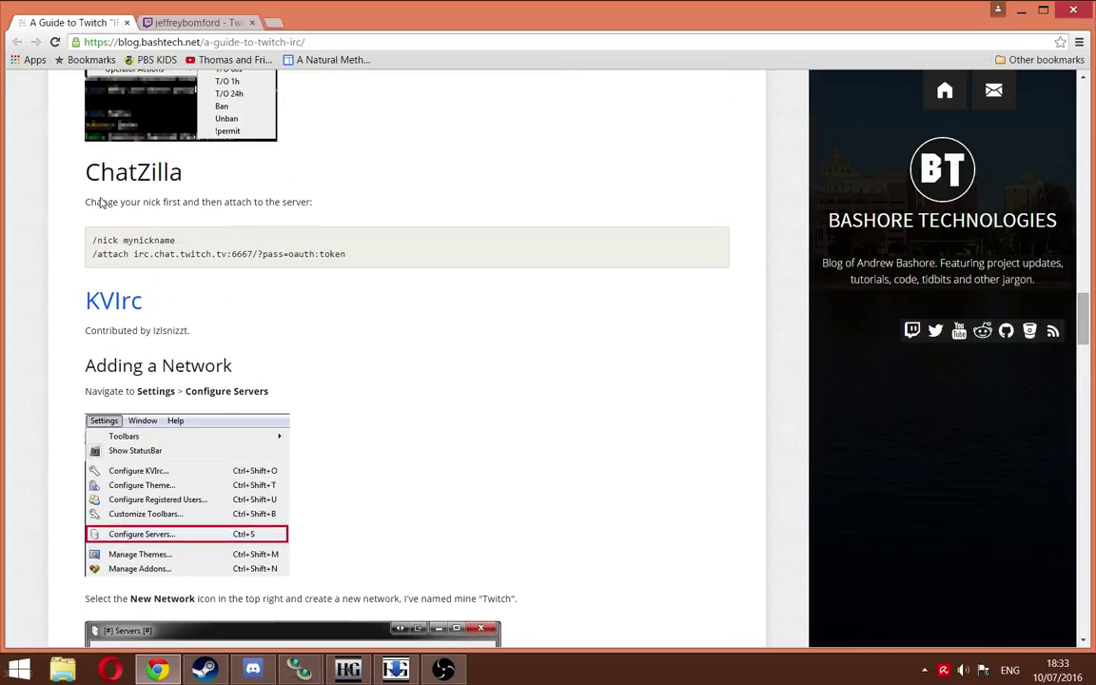
scroll(65, 221, down, 3)
scroll(65, 221, down, 12)
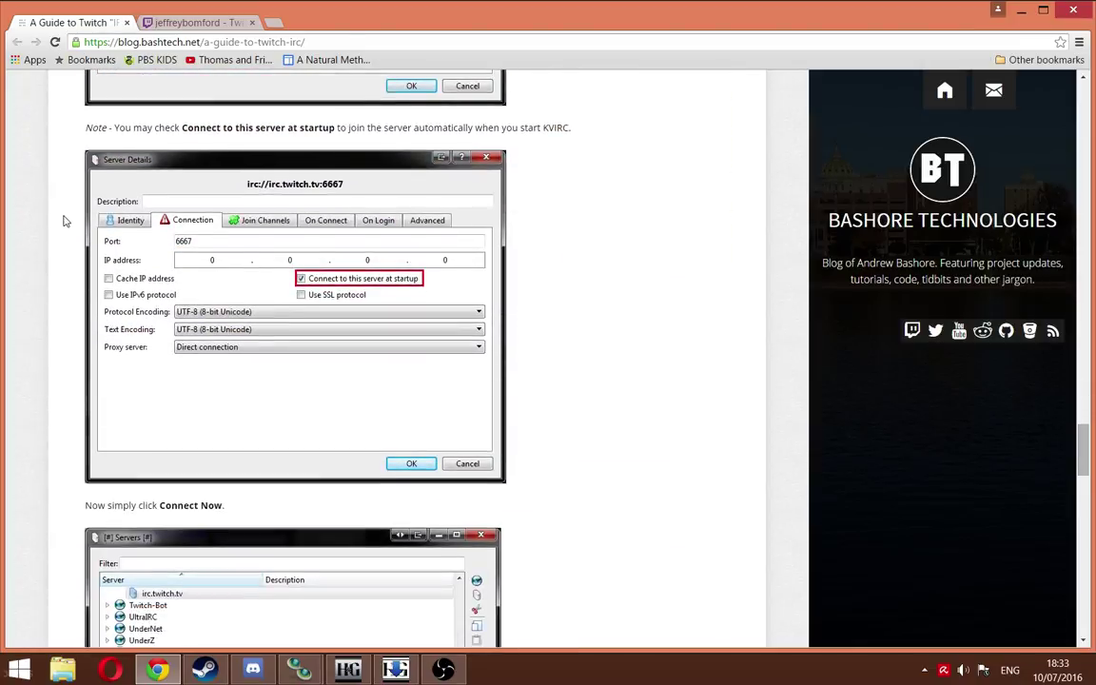
scroll(64, 221, down, 8)
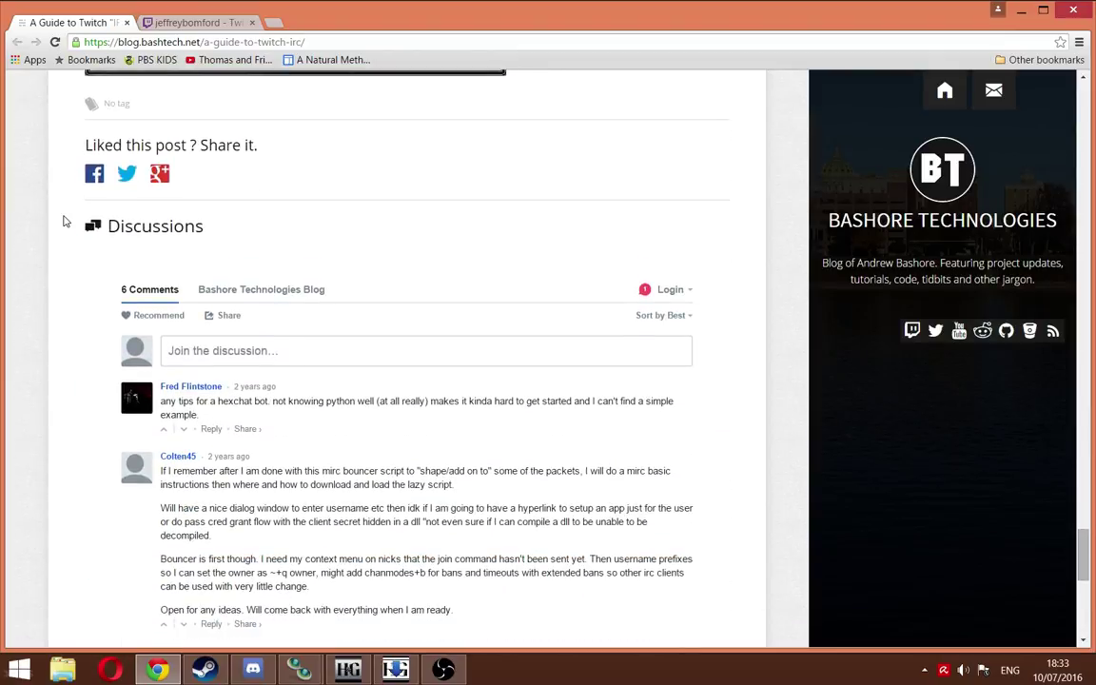
scroll(63, 221, up, 20)
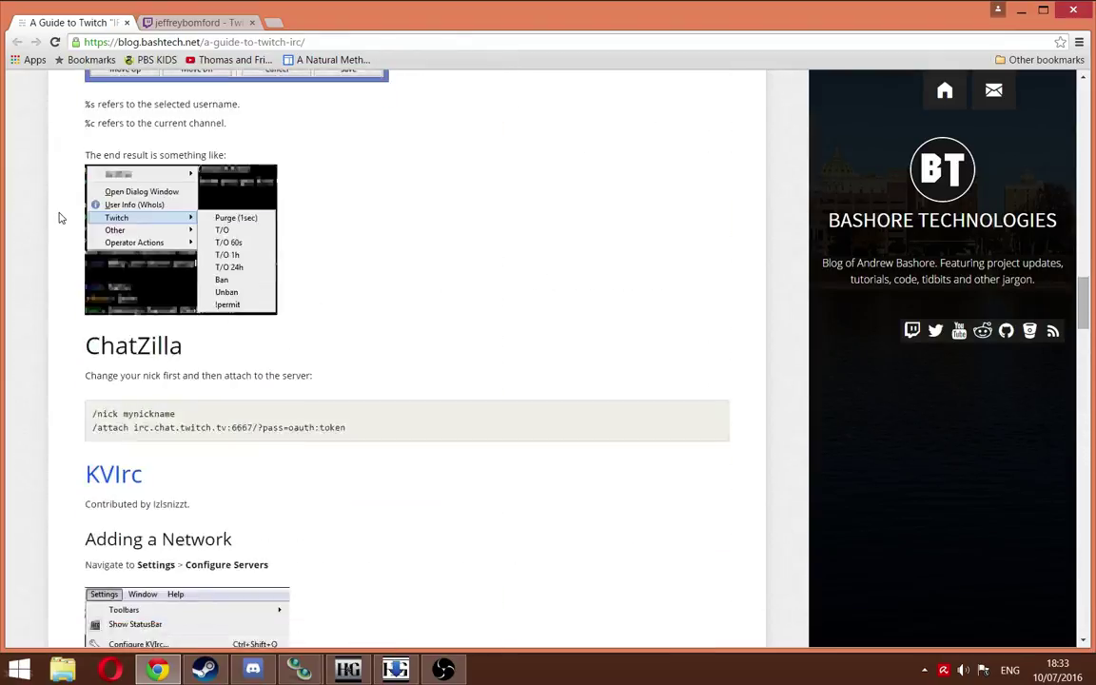
scroll(58, 218, up, 10)
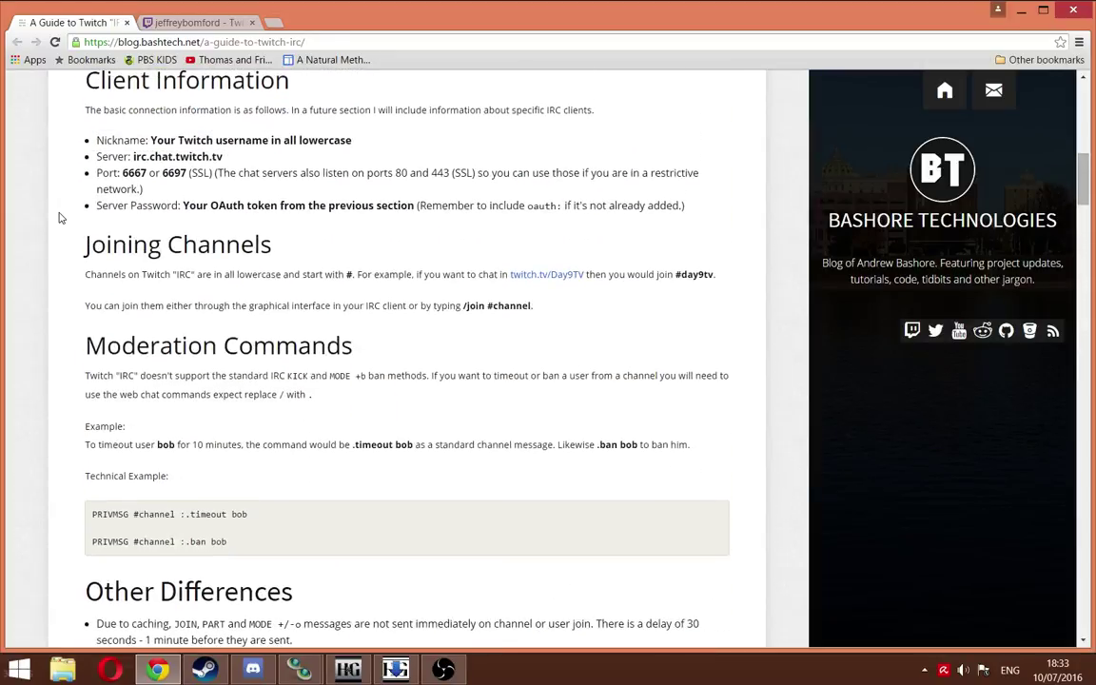
scroll(58, 218, up, 5)
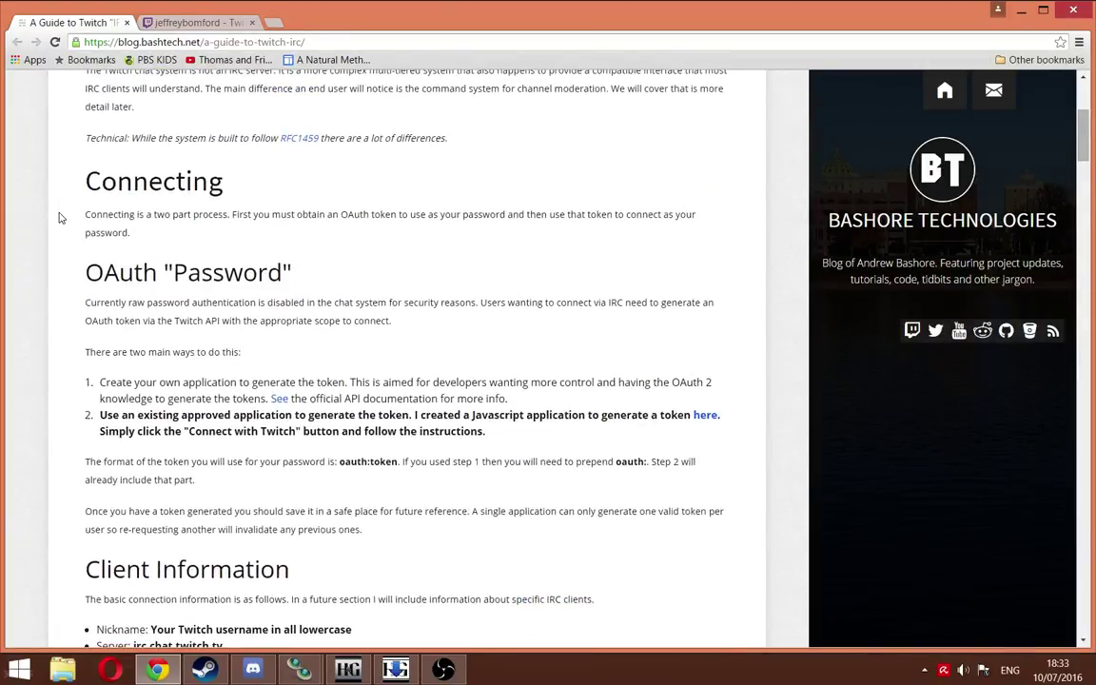
scroll(59, 217, down, 2)
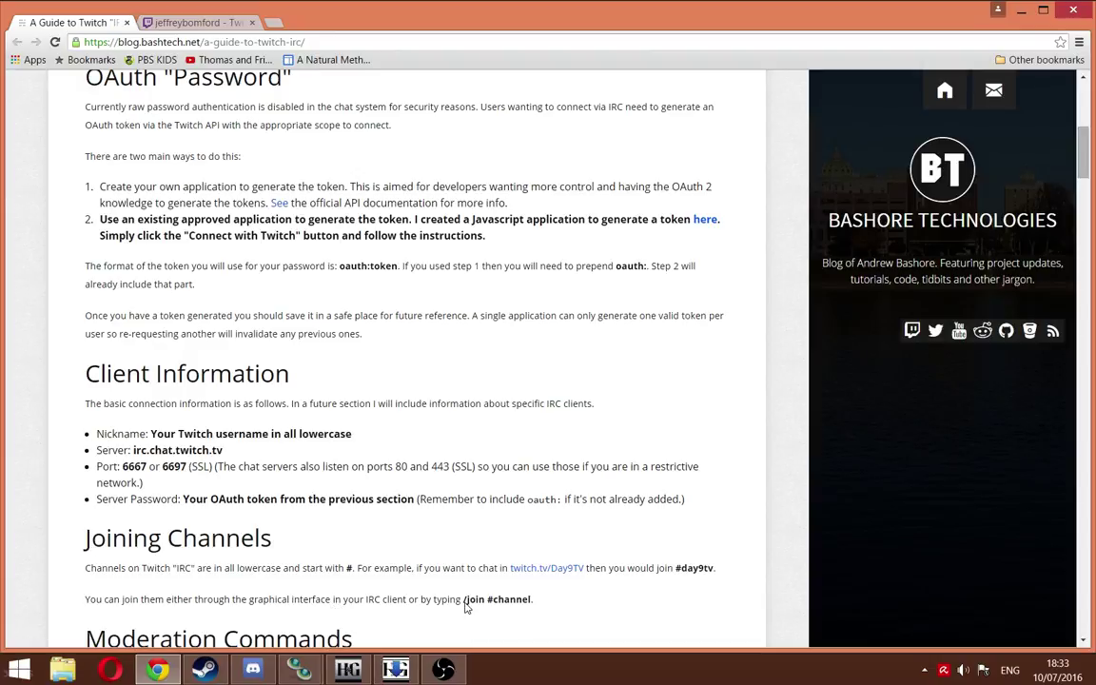
Step: Close the Trillian Preferences window and the main Trillian window
mouse_move(300, 669)
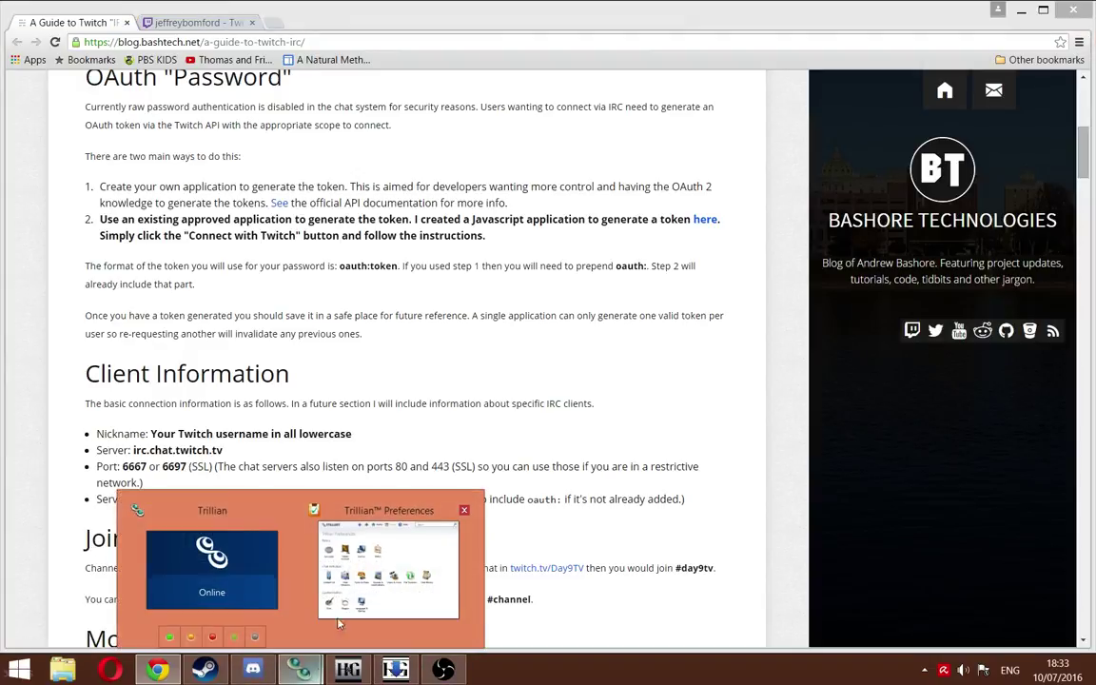
mouse_move(445, 515)
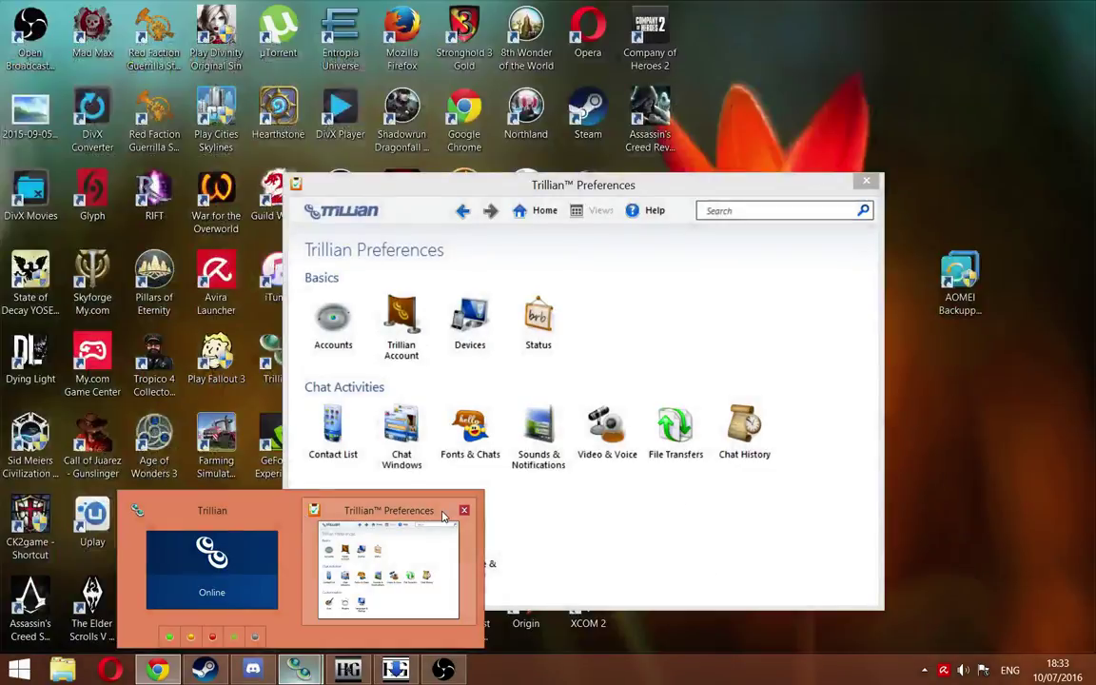
click(465, 514)
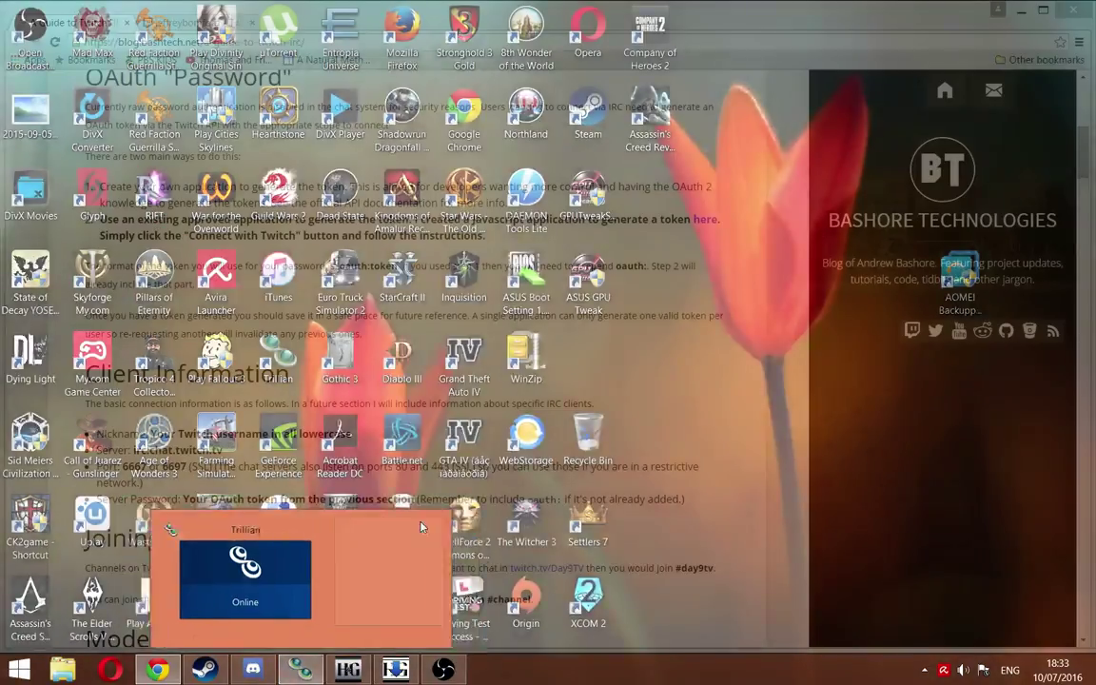
click(451, 521)
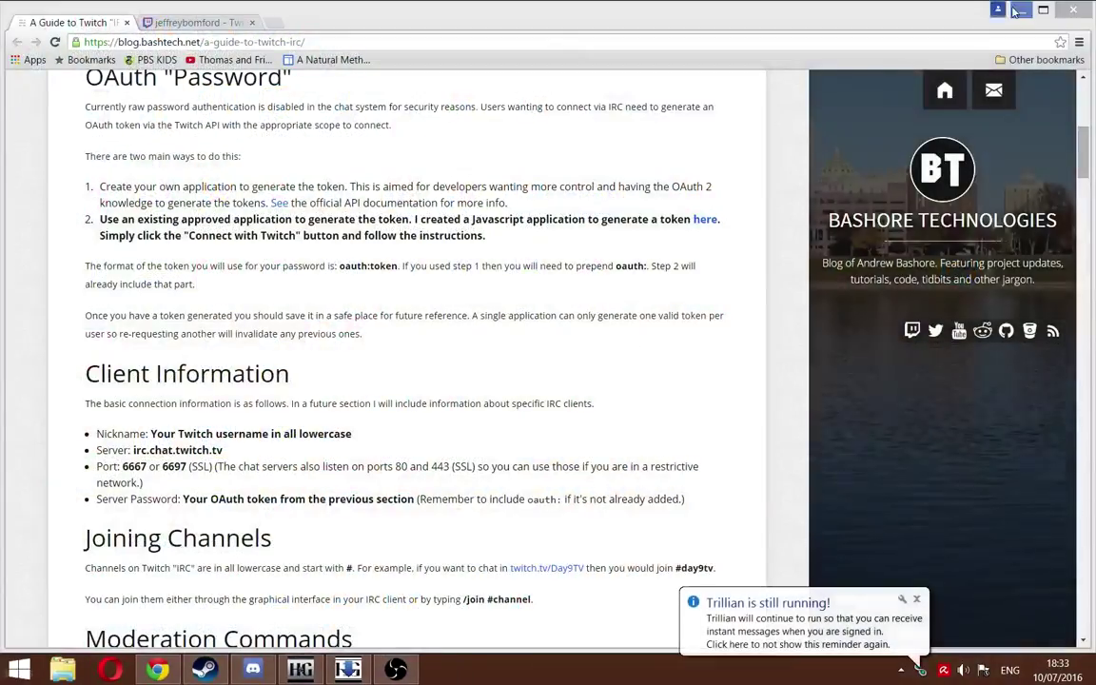
key(alt+Tab)
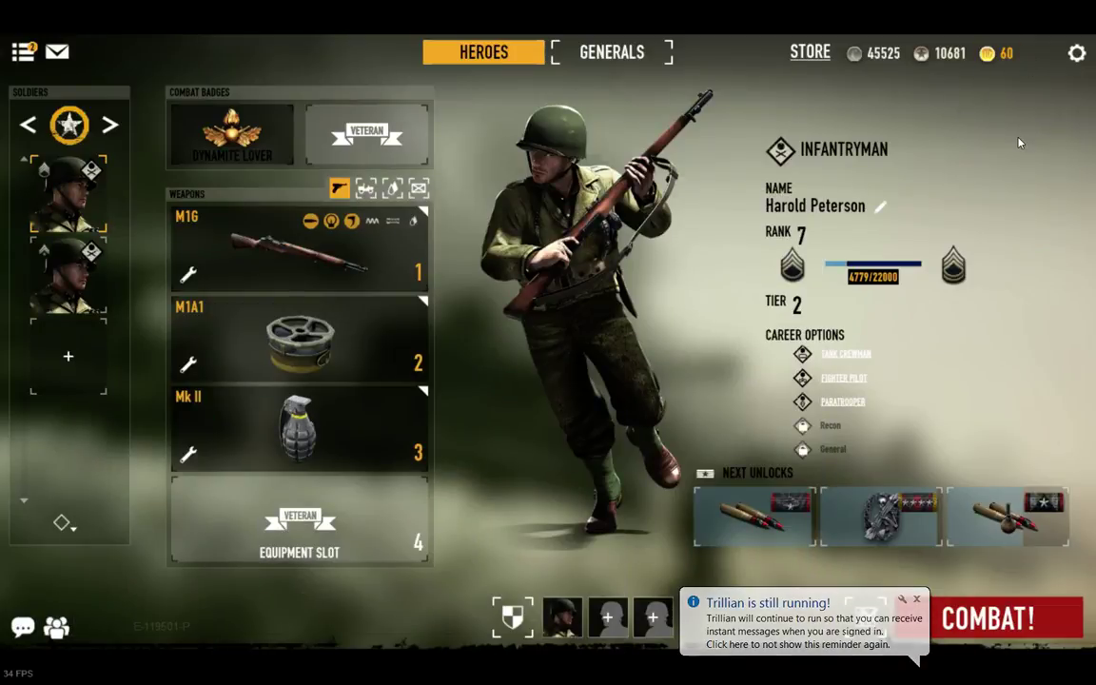
key(alt+Tab)
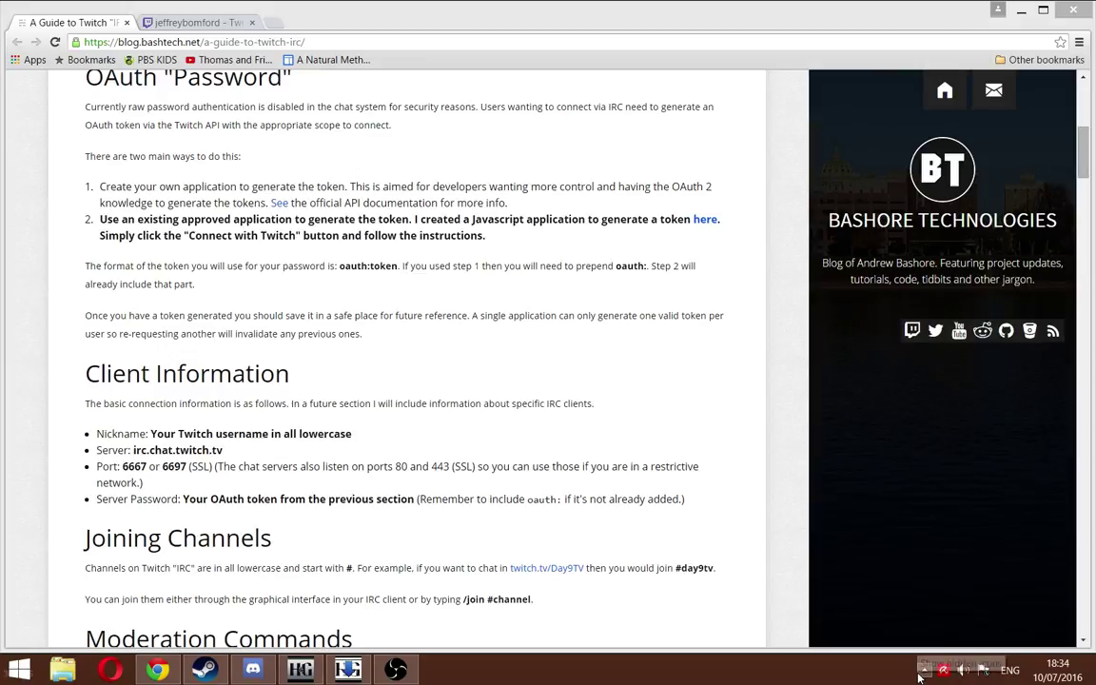
Step: Bring the Trillian contact list window back up from its background process
click(923, 671)
right_click(936, 593)
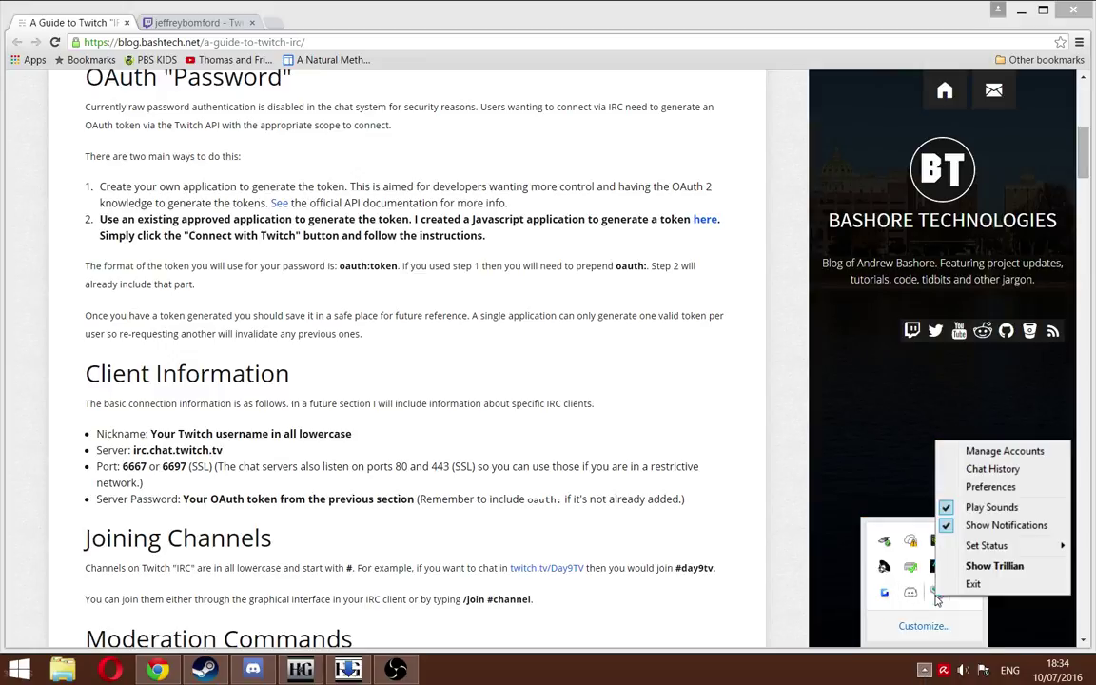
click(993, 566)
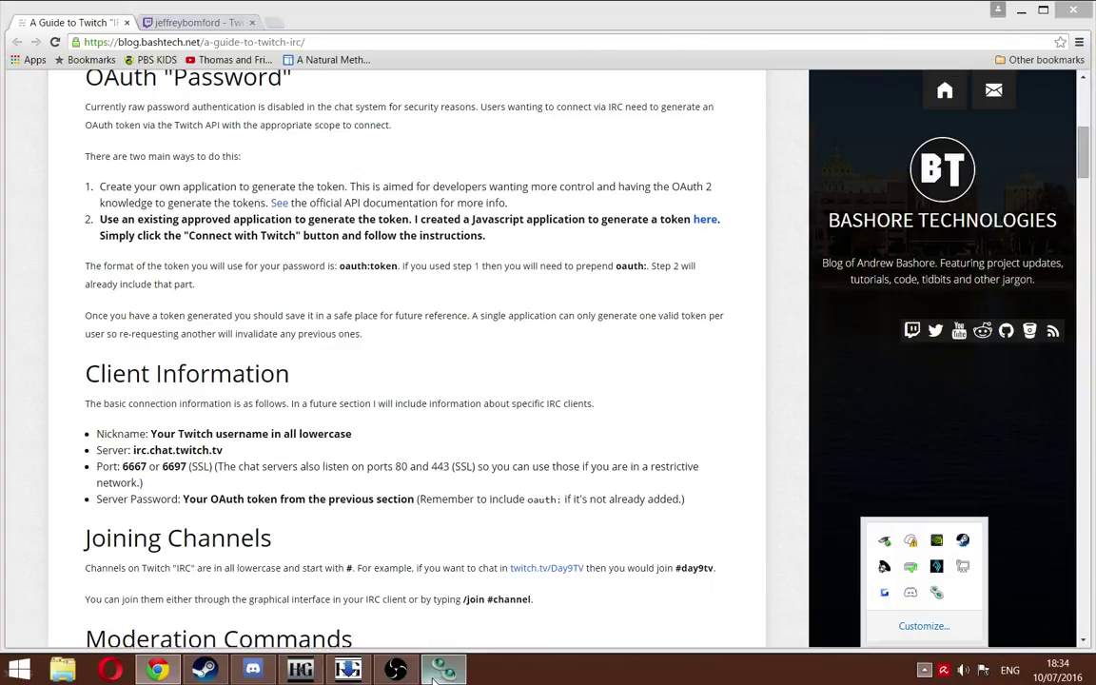
click(927, 122)
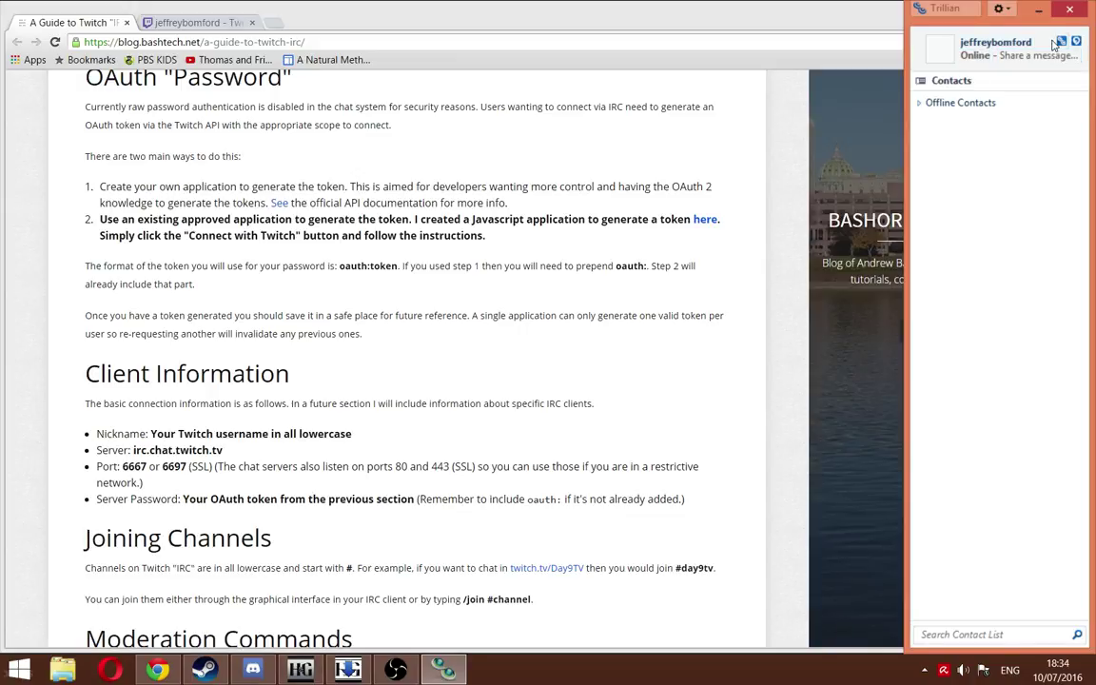
Step: Open the Trillian account's settings from the contact list, review Connection, Privacy and Miscellaneous, and return to the accounts list
click(1061, 43)
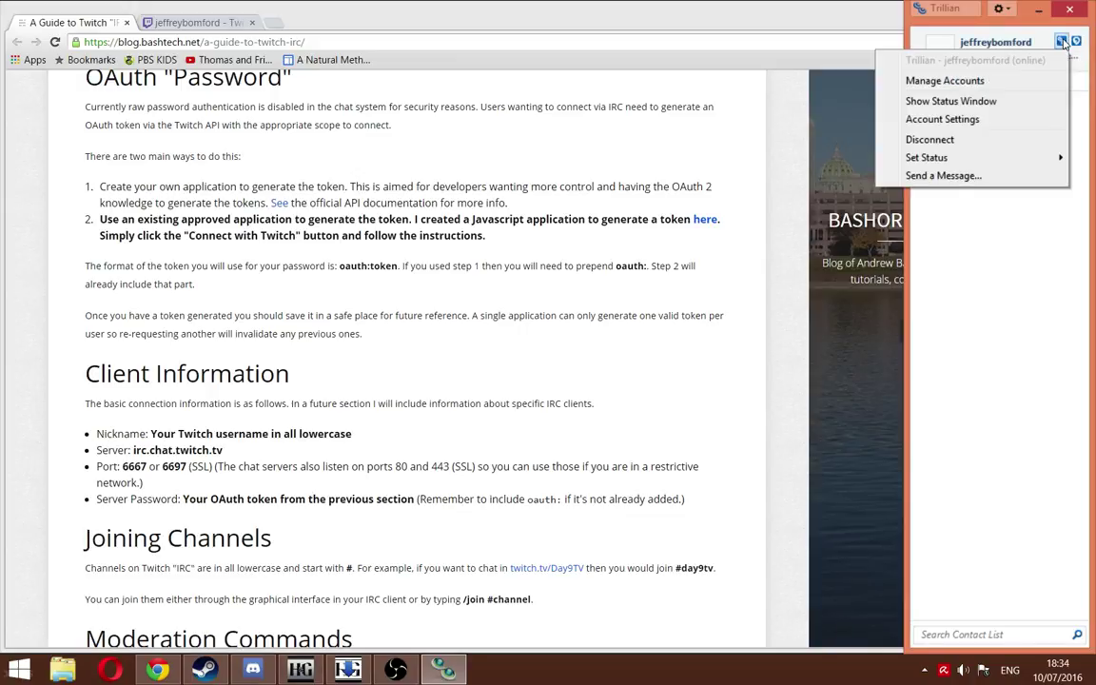
click(981, 120)
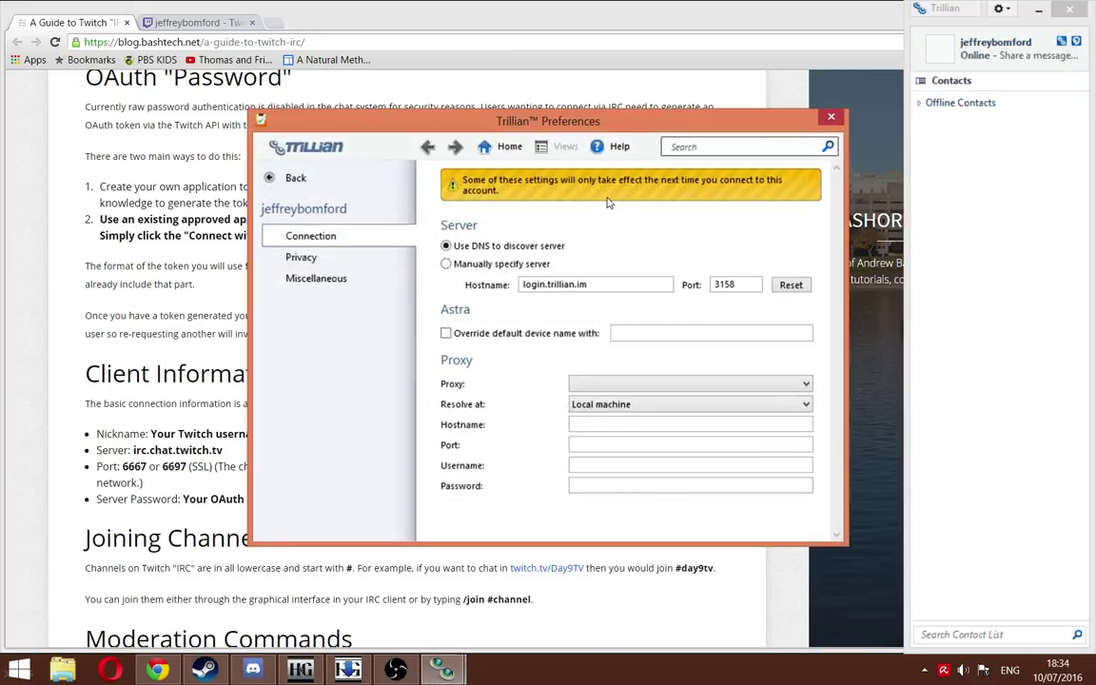
click(260, 121)
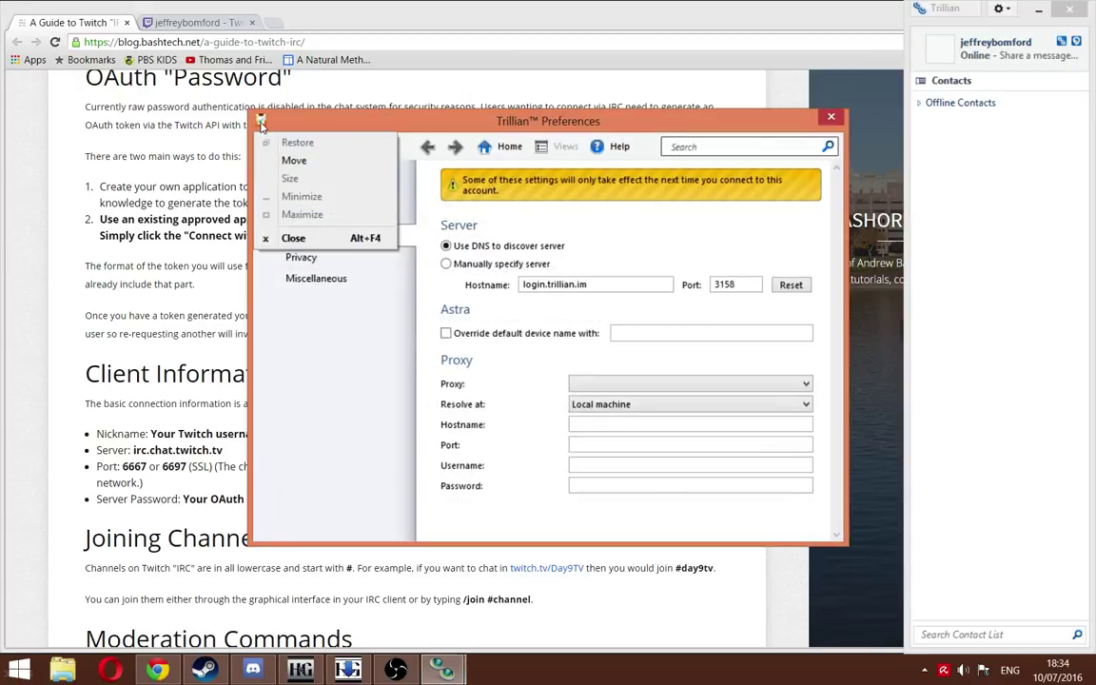
key(Escape)
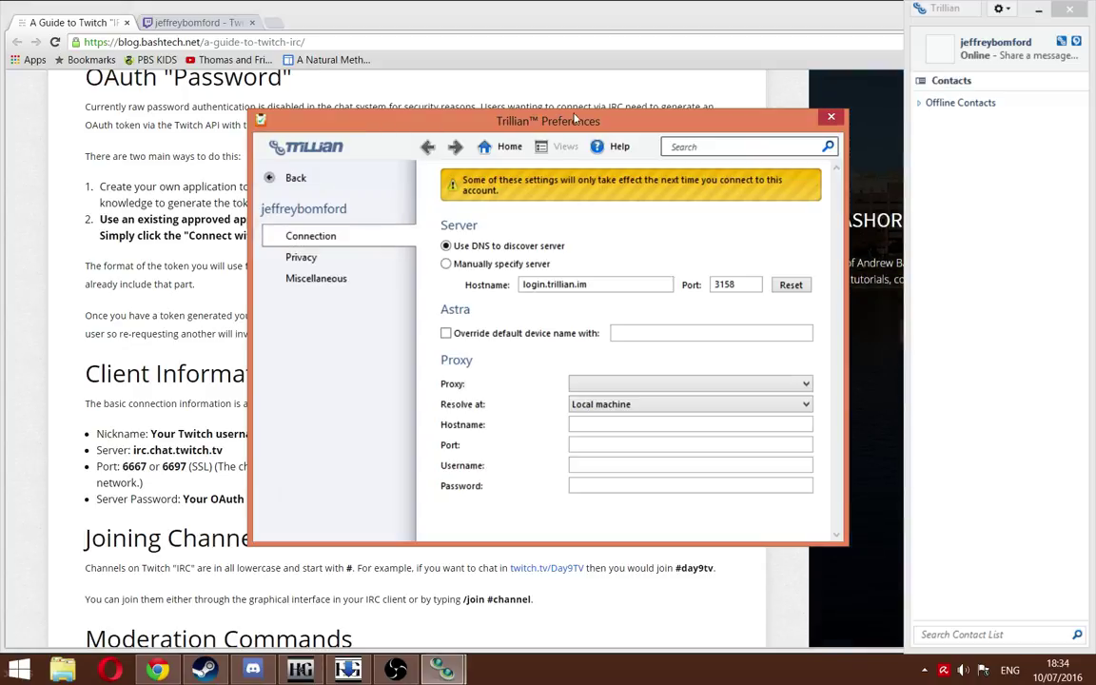
click(344, 259)
click(348, 278)
click(292, 178)
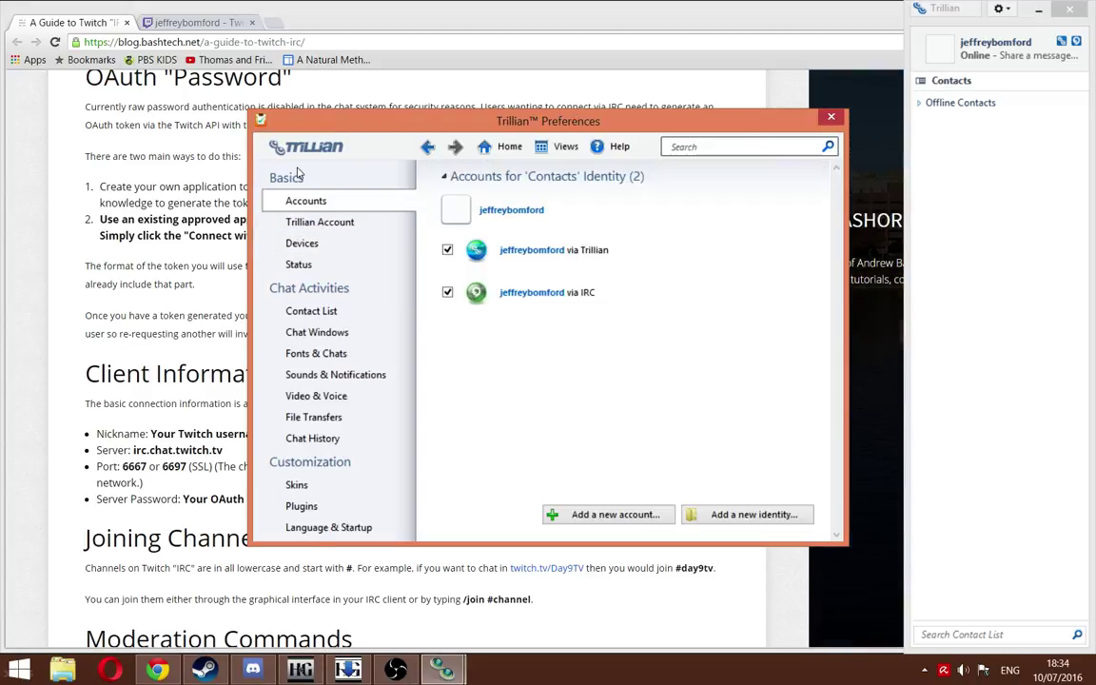
Step: Expand the IRC account for irc.chat.twitch.tv in the accounts list and disconnect it
click(539, 297)
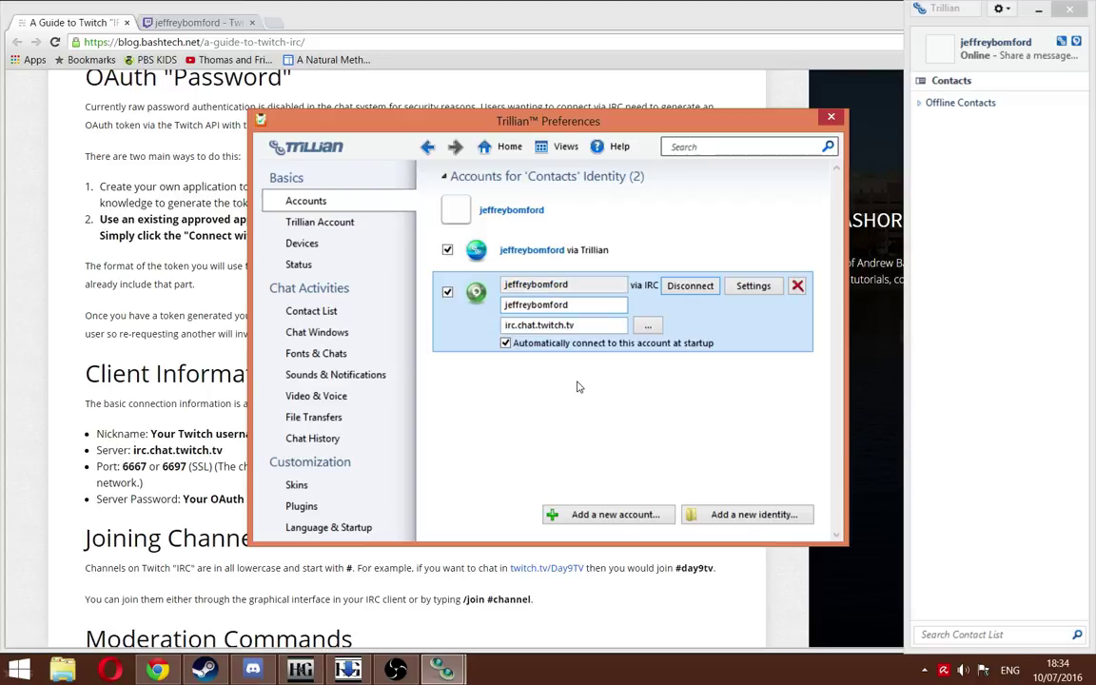
click(577, 386)
click(535, 289)
click(693, 286)
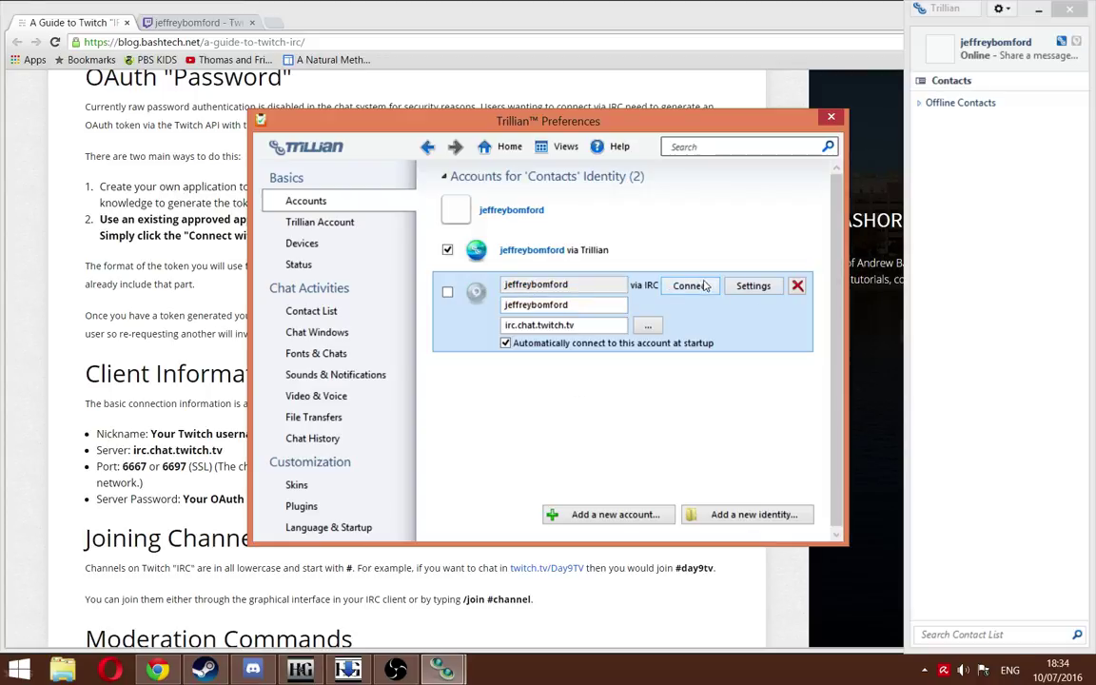
Step: Connect the IRC account and return to the accounts list in Trillian Preferences
click(692, 286)
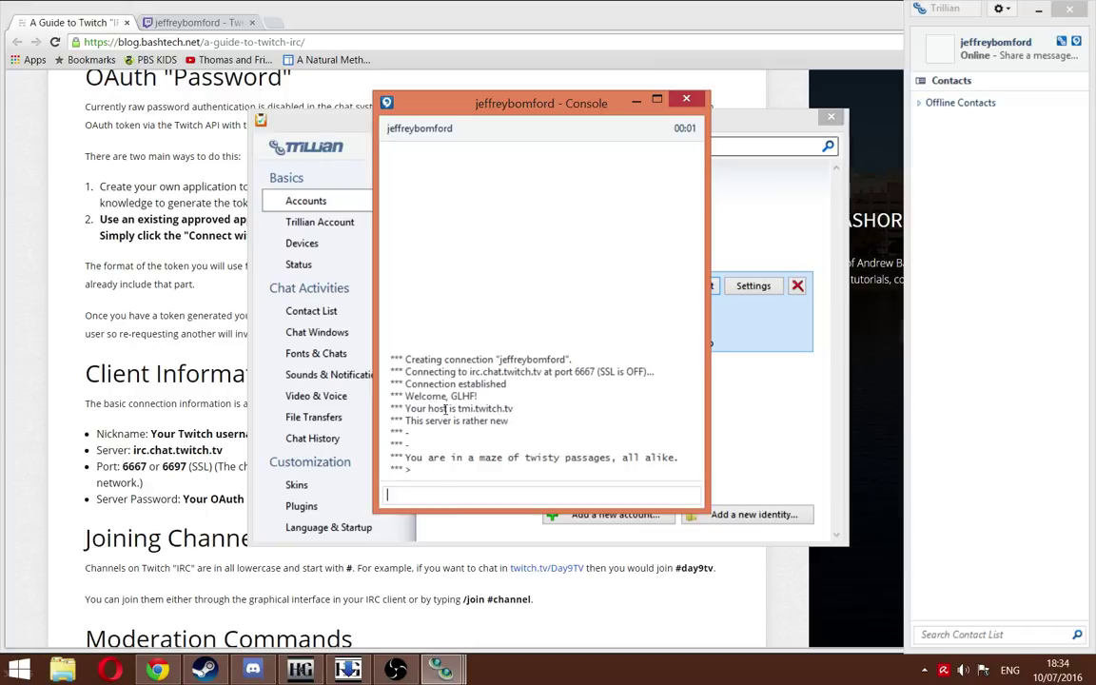
click(784, 415)
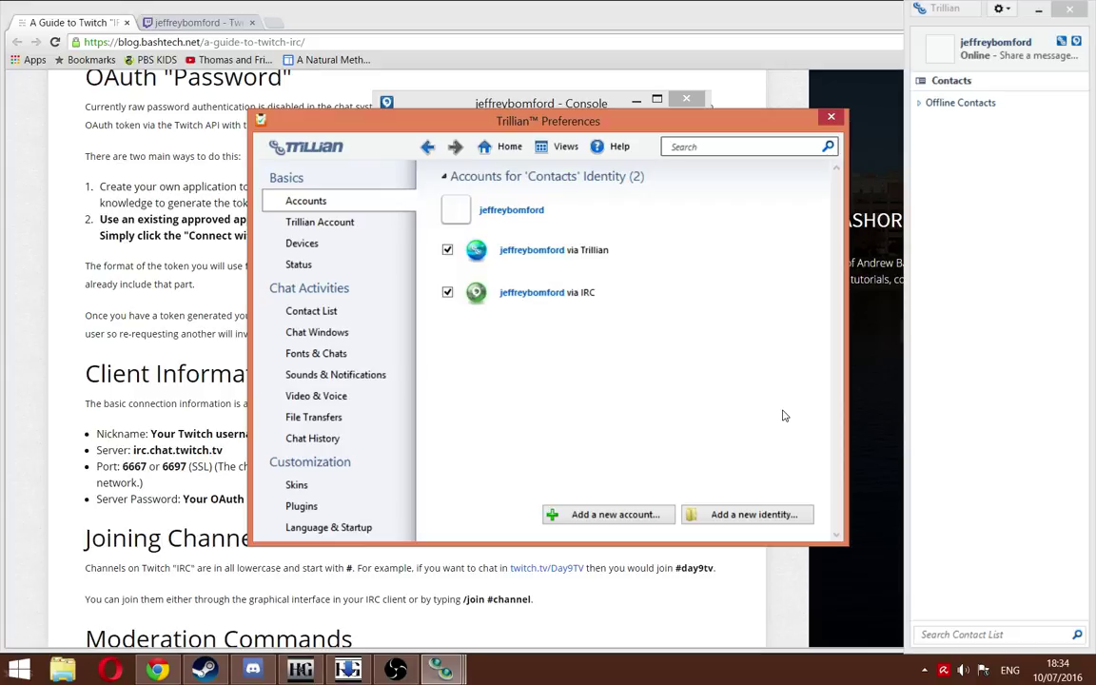
mouse_move(440, 666)
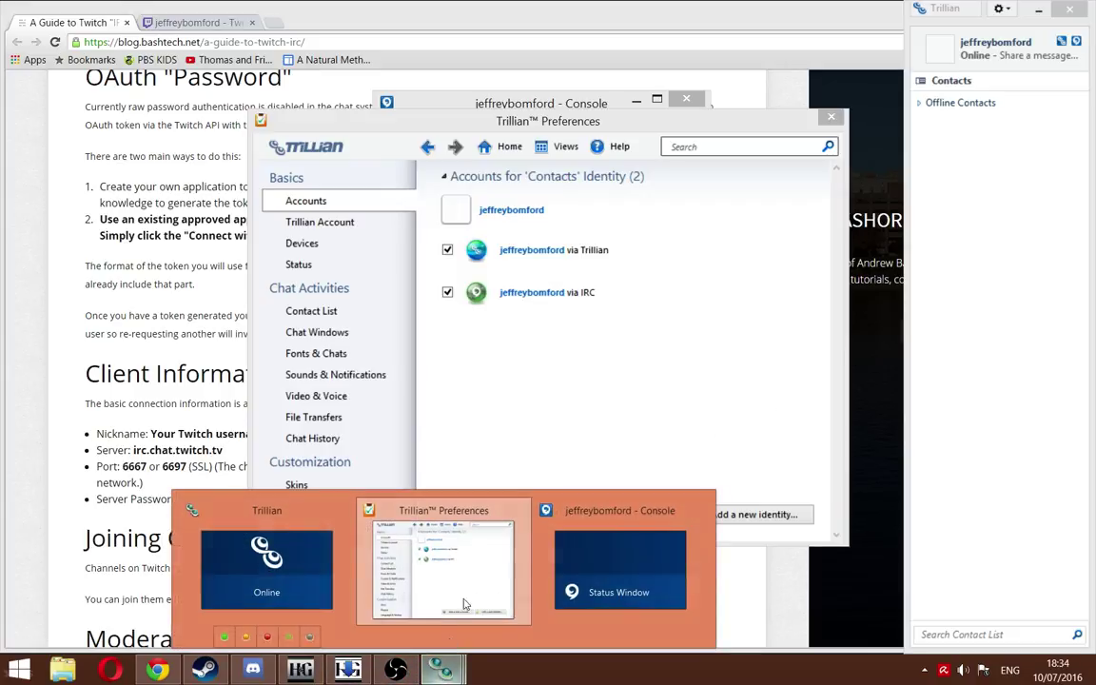
mouse_move(538, 561)
click(502, 568)
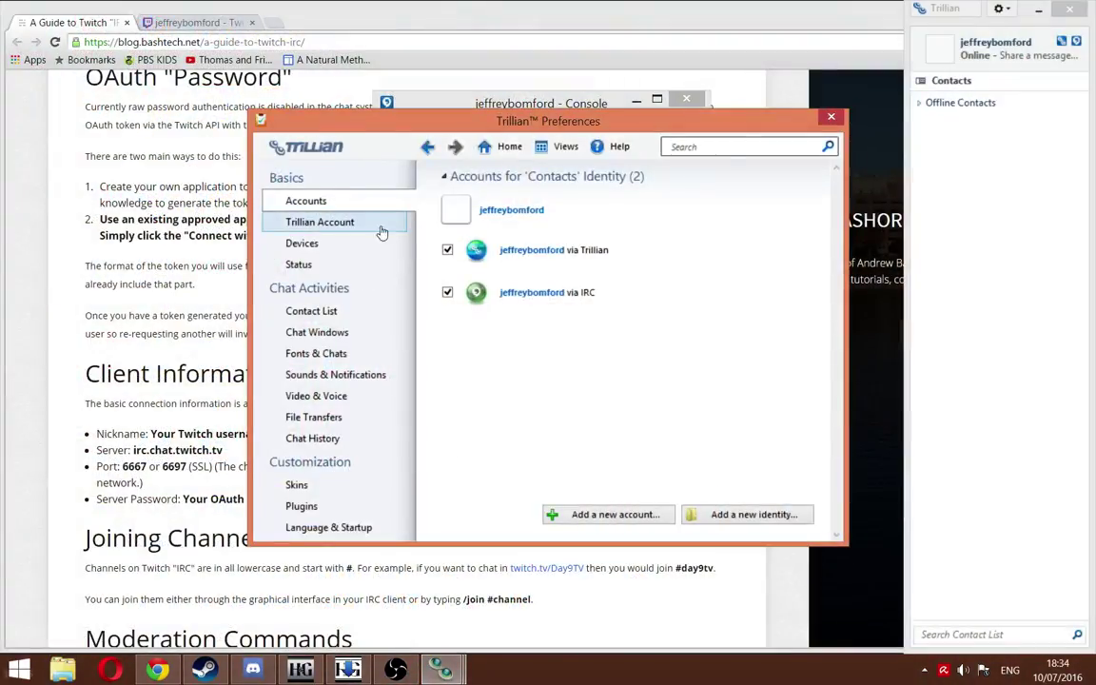
Step: Open the IRC account's connection settings and bring its console window to the front
click(621, 291)
click(752, 288)
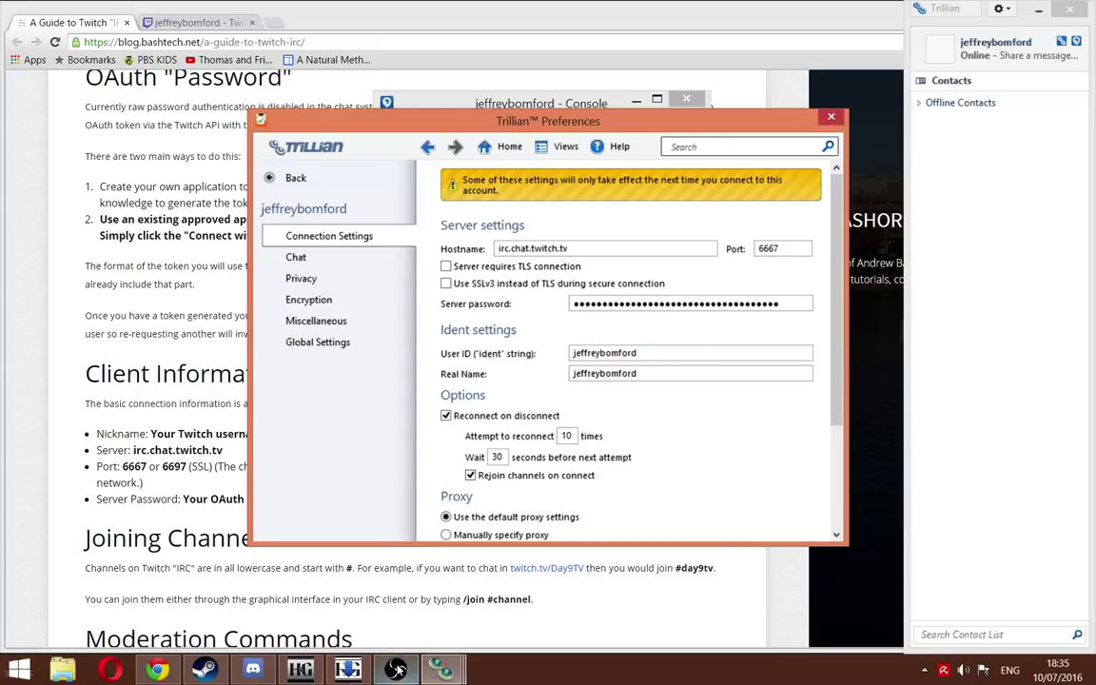
click(441, 668)
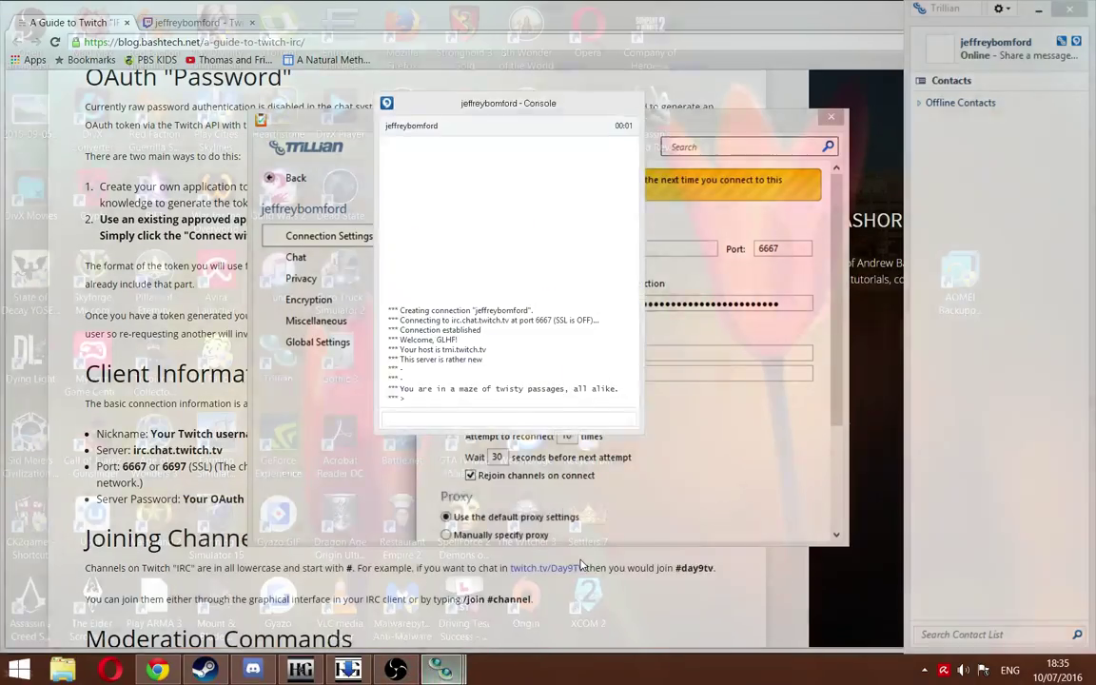
click(566, 506)
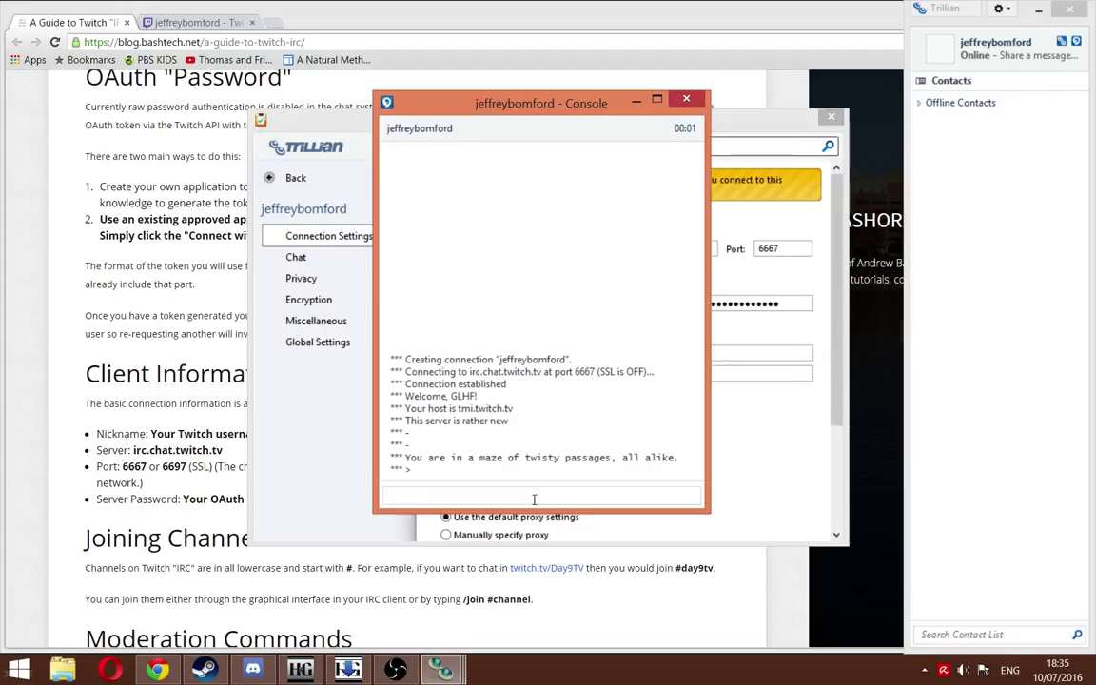
Step: Switch to the Heroes & Generals game and return to the Twitch IRC guide in Chrome
click(349, 669)
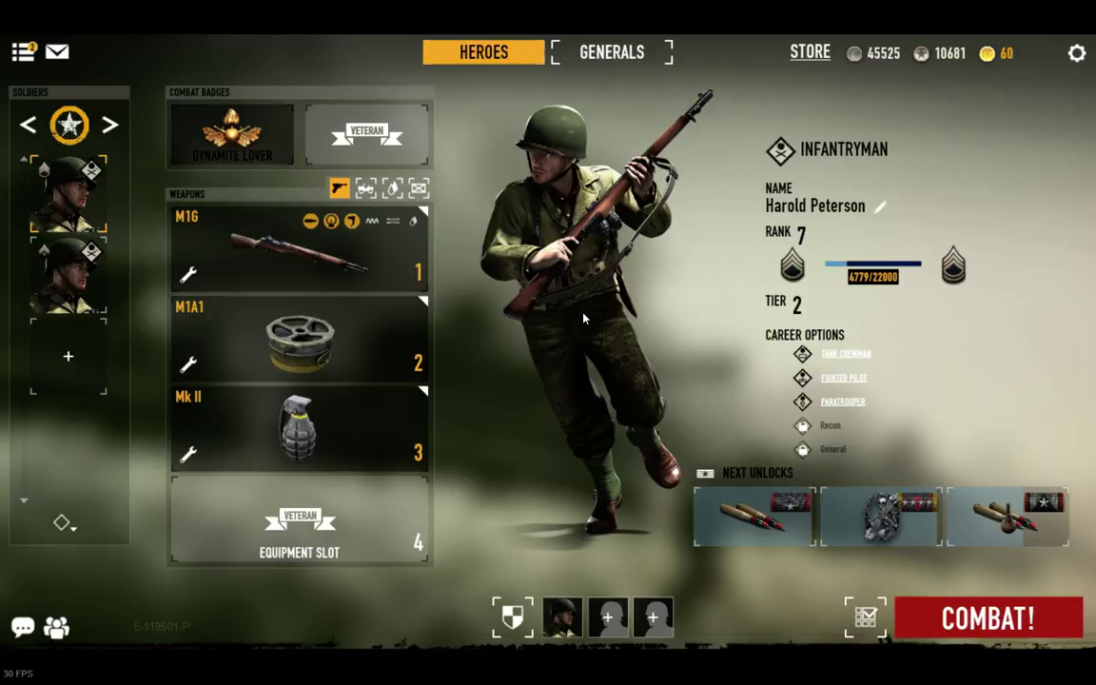
key(alt+Tab)
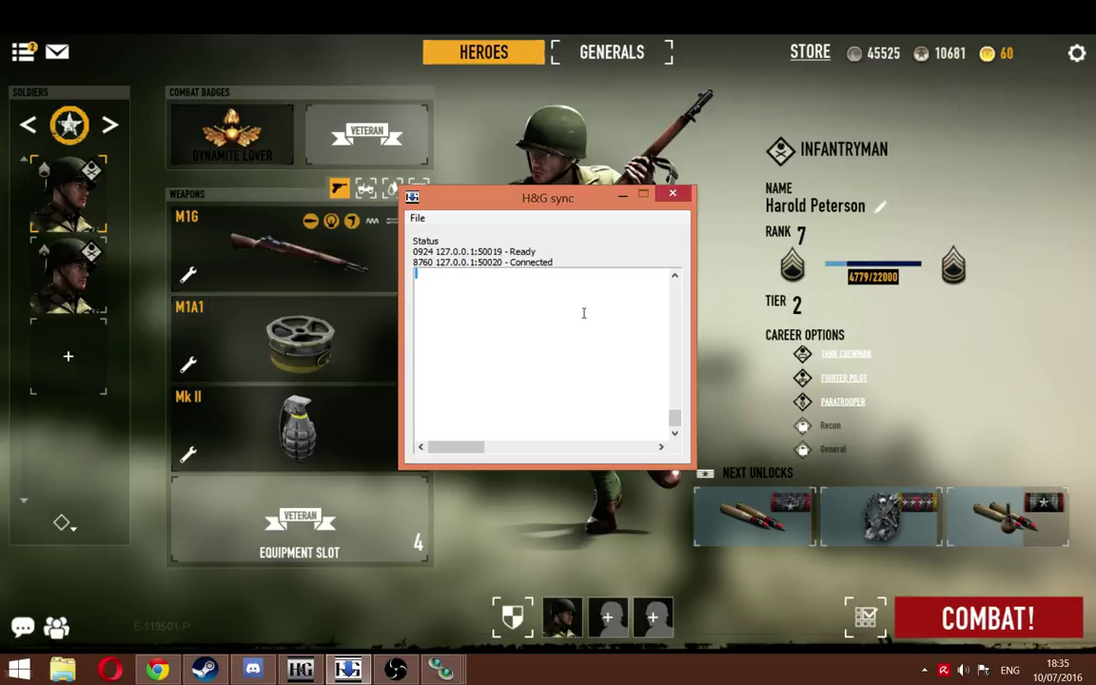
key(alt+Tab)
key(alt+Tab)
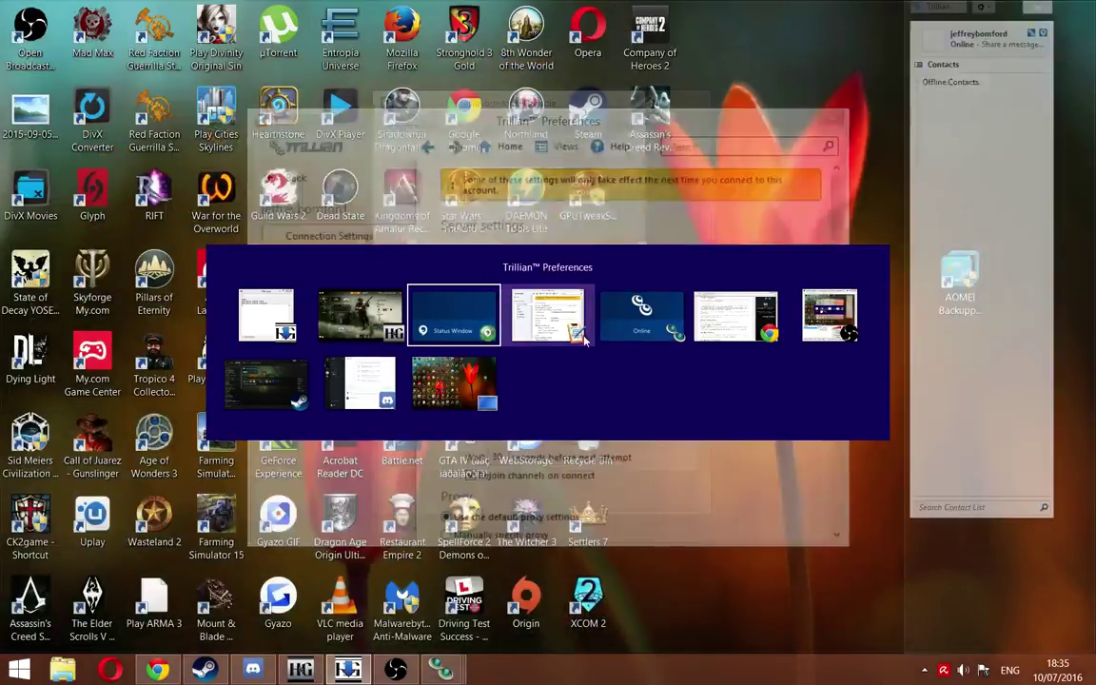
key(alt+Tab)
key(alt+Tab)
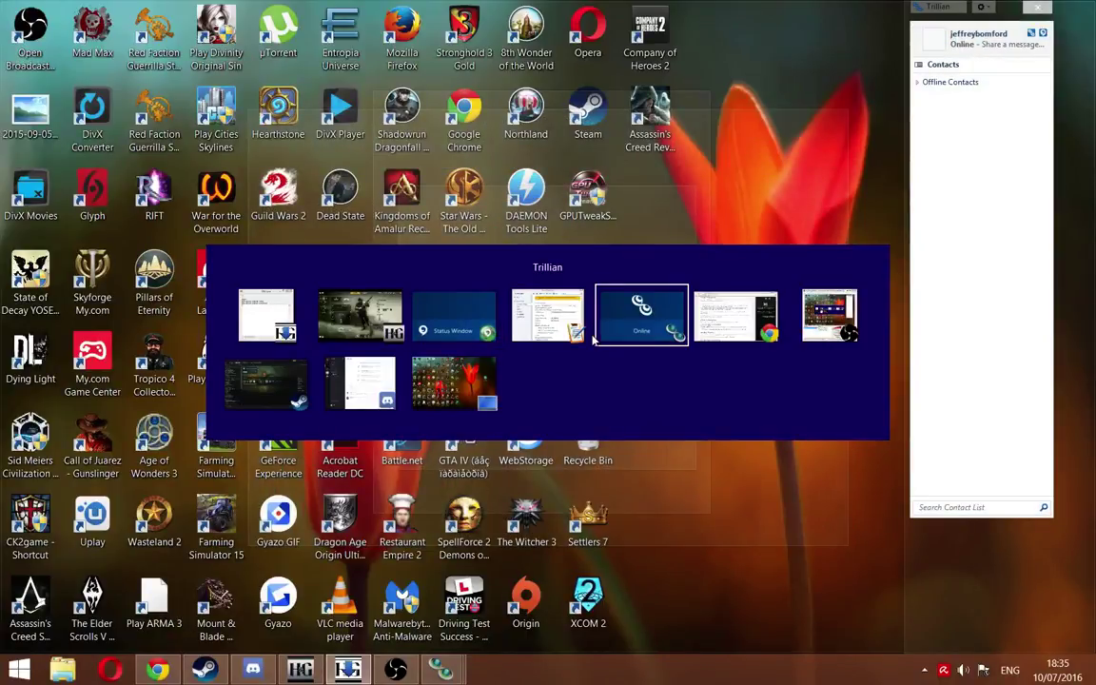
key(alt+Tab)
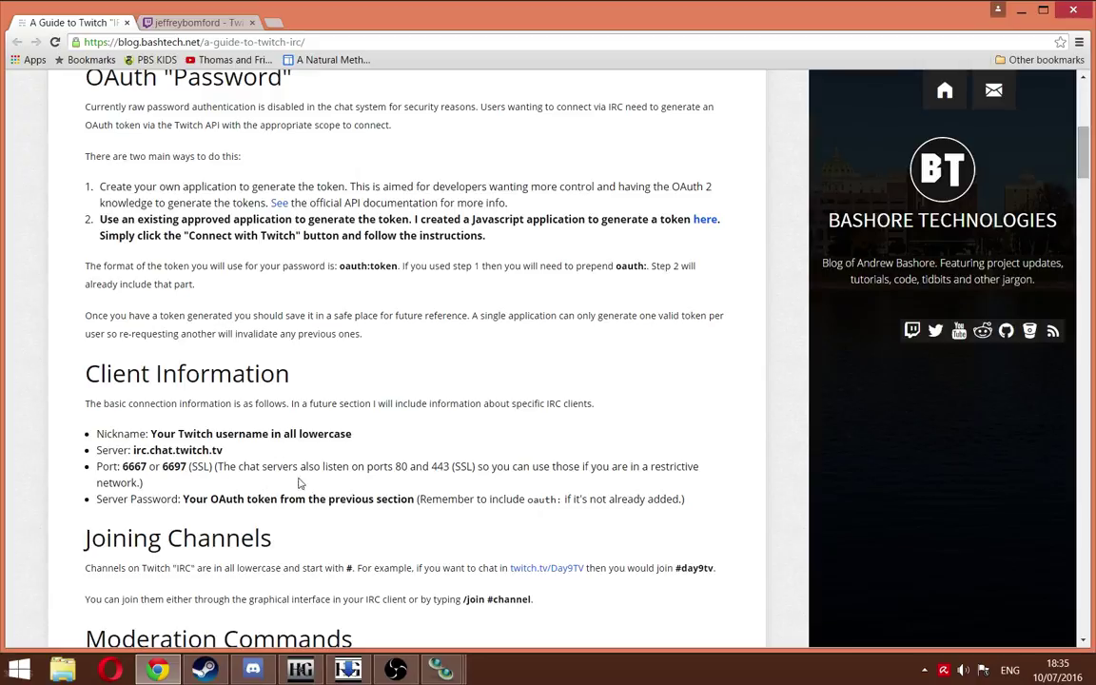
scroll(362, 464, up, 1)
scroll(361, 464, down, 1)
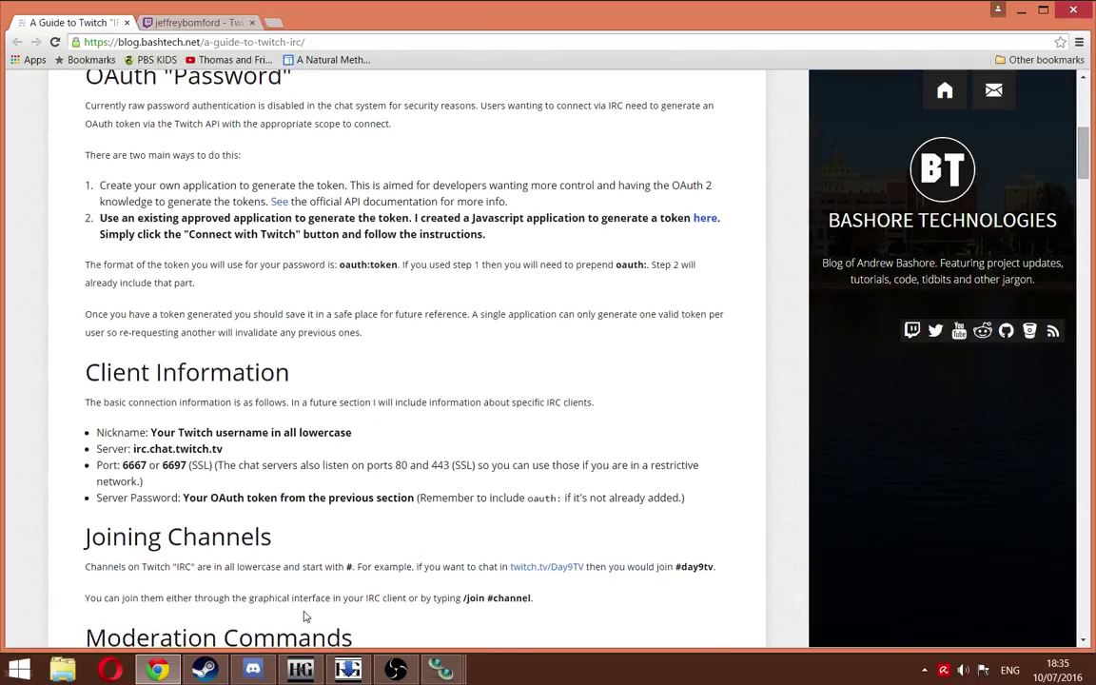
Step: Show the Trillian IRC console over the guide and go back to the guide page
mouse_move(437, 673)
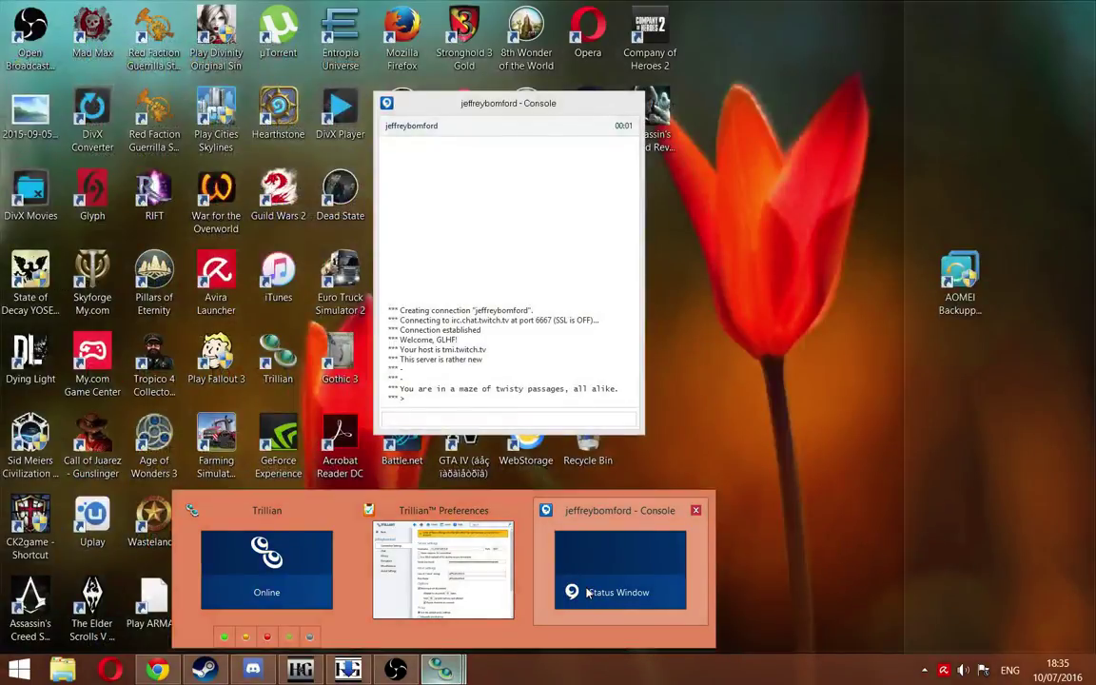
click(587, 591)
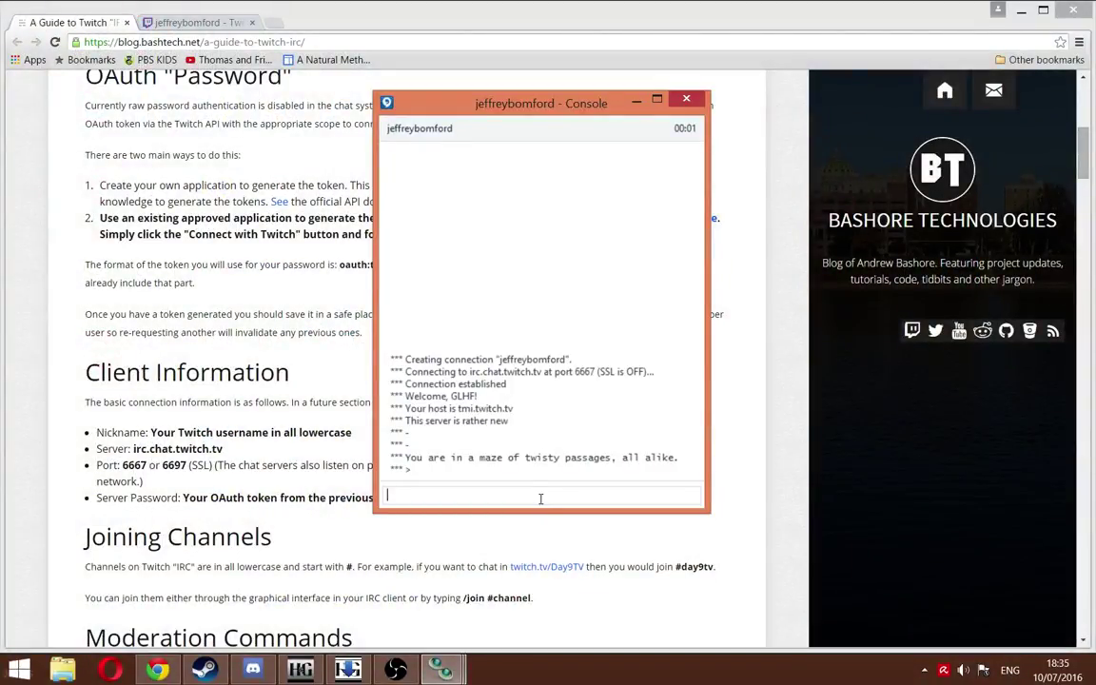
click(366, 500)
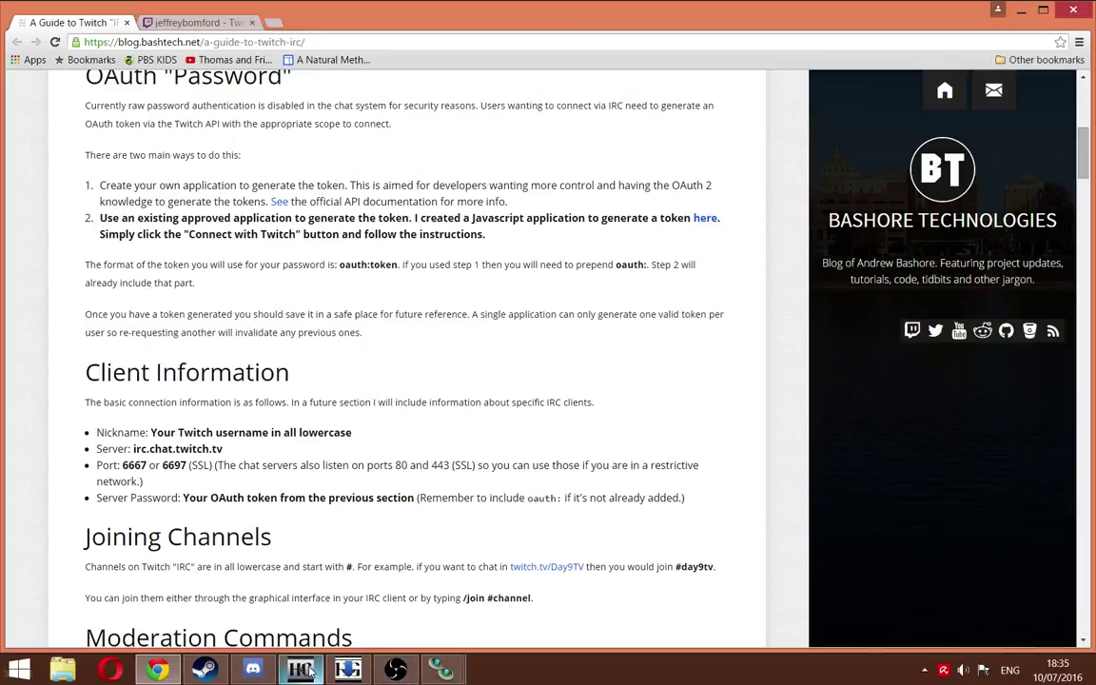
mouse_move(441, 670)
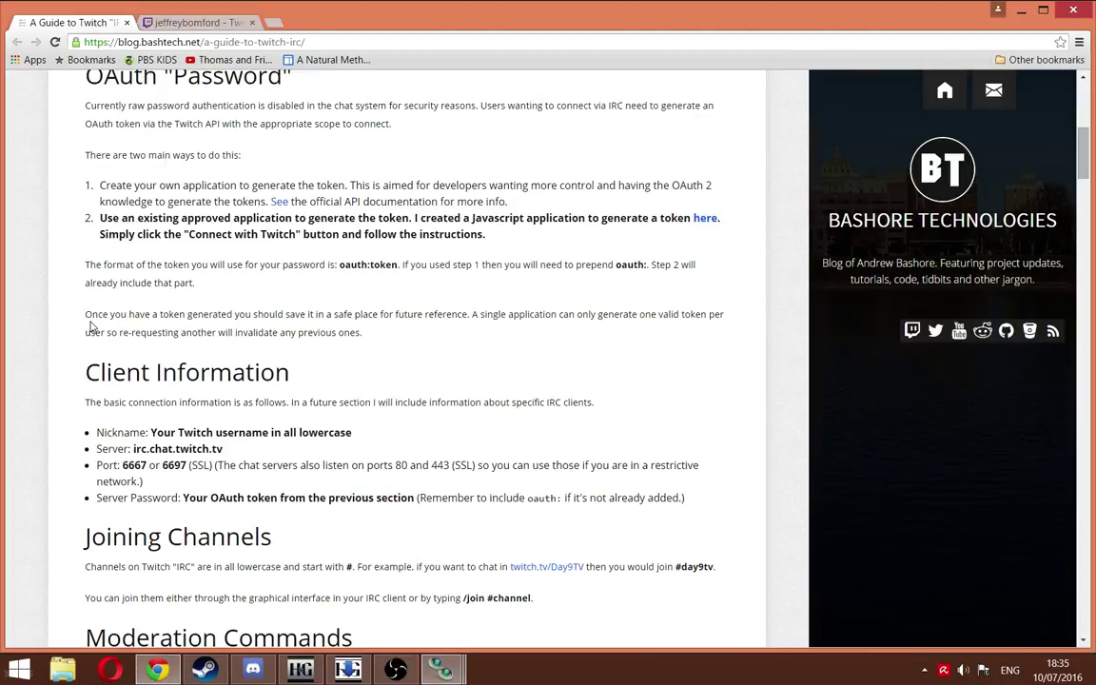
Step: Review the Twitch IRC guide from its introduction through the channel joining, moderation commands and other differences sections
scroll(91, 326, up, 1)
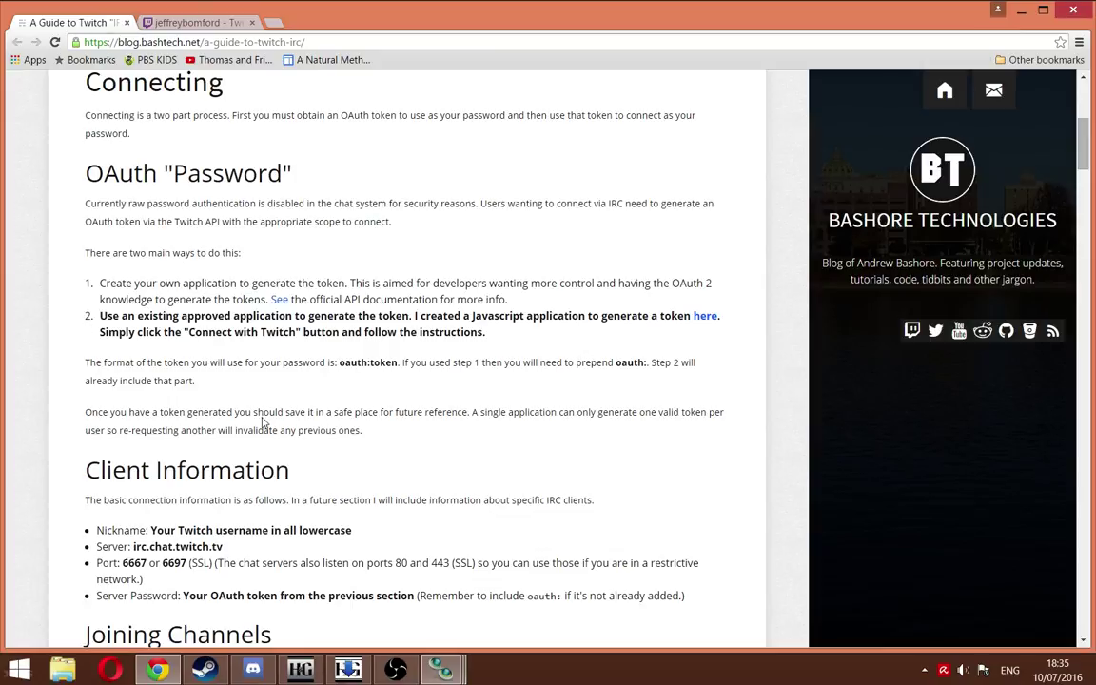
scroll(68, 403, up, 4)
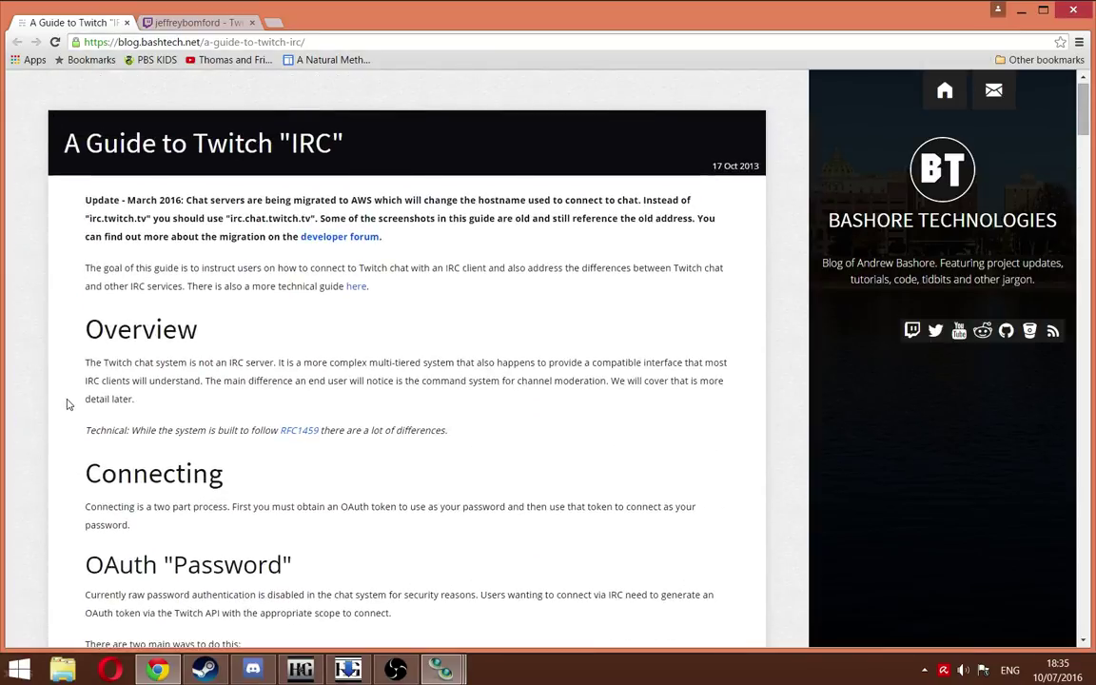
scroll(66, 403, down, 7)
scroll(67, 403, down, 2)
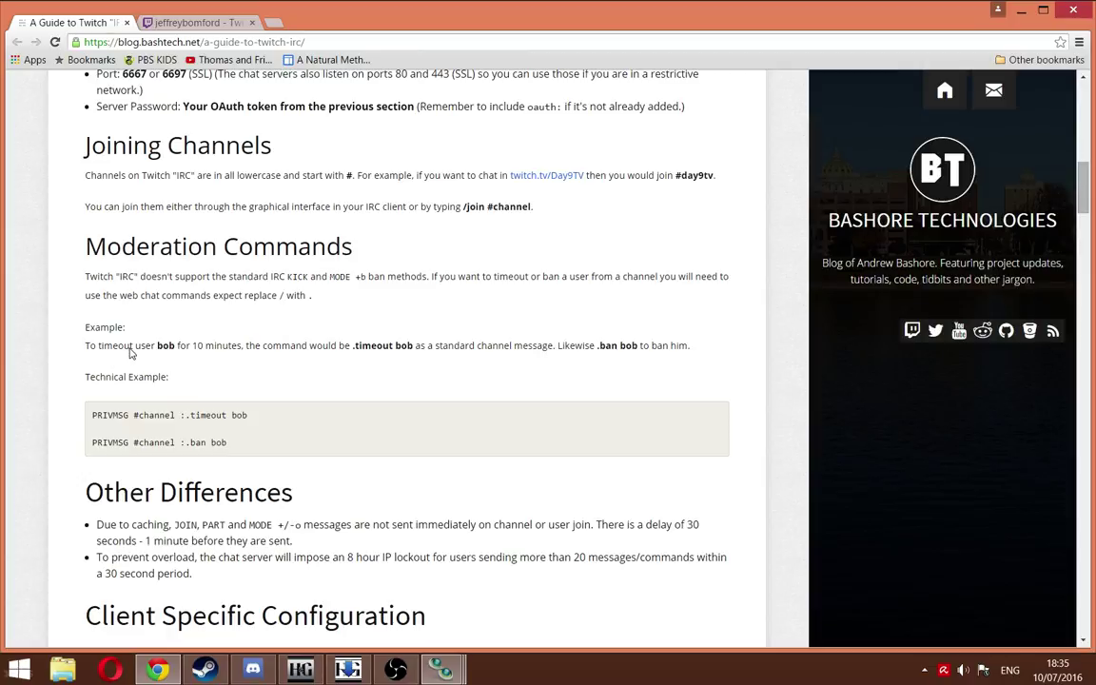
scroll(131, 353, down, 2)
scroll(115, 355, down, 1)
scroll(85, 323, up, 2)
scroll(80, 311, up, 4)
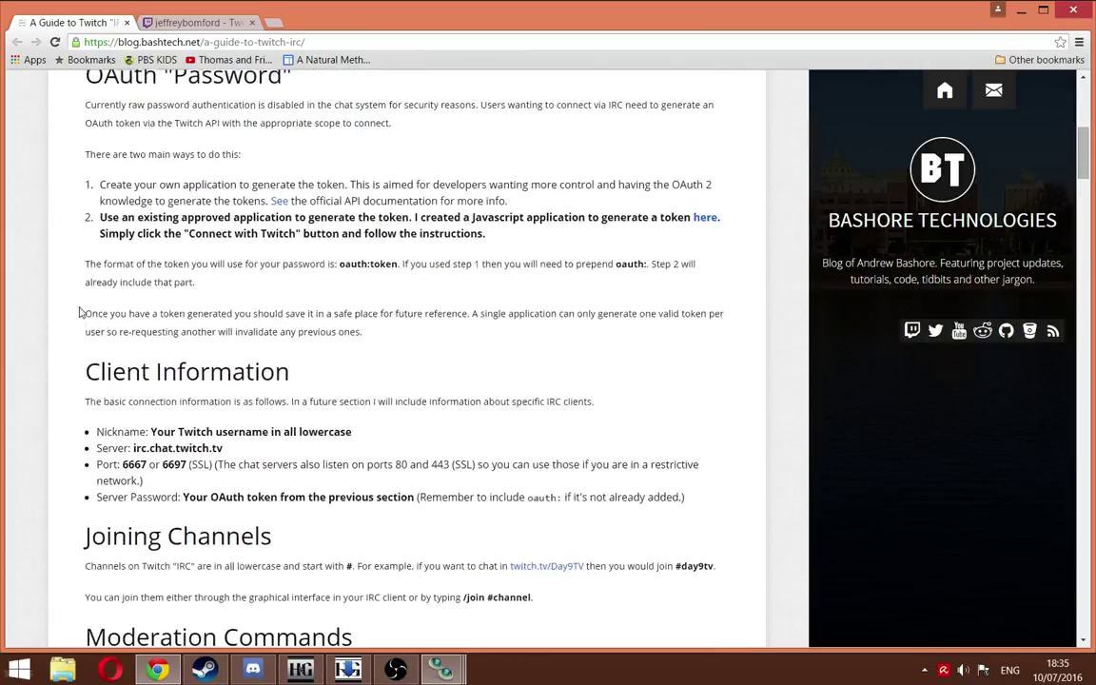
Step: Join the account's own Twitch channel from the Trillian IRC console with the /join # command and the lowercase channel name
mouse_move(396, 669)
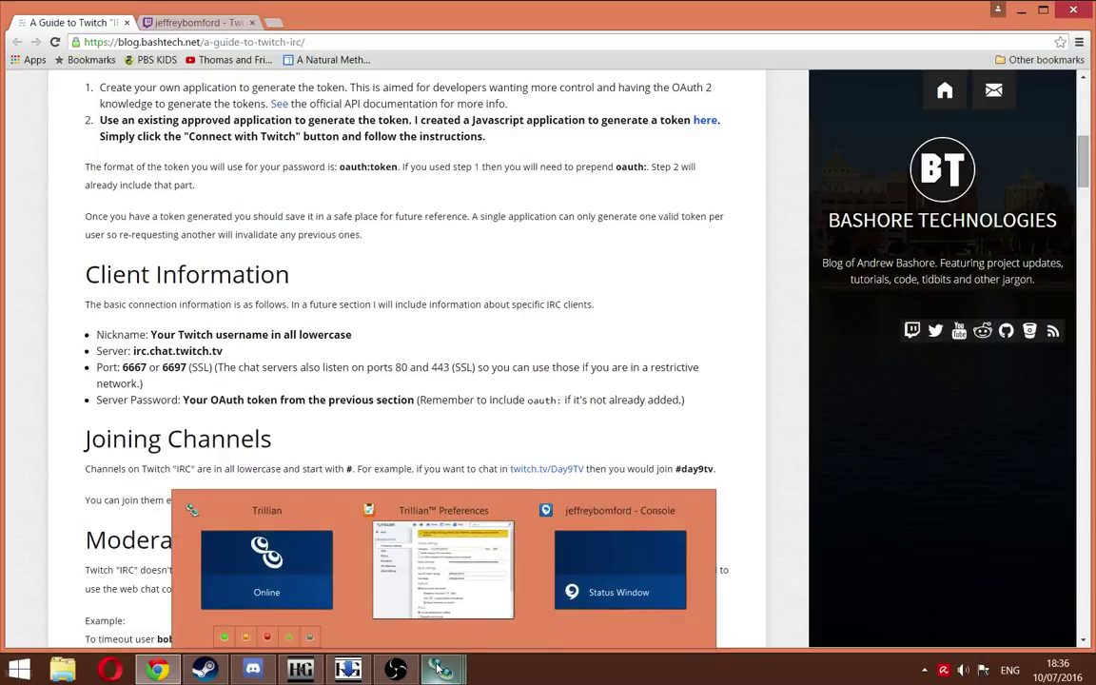
click(613, 563)
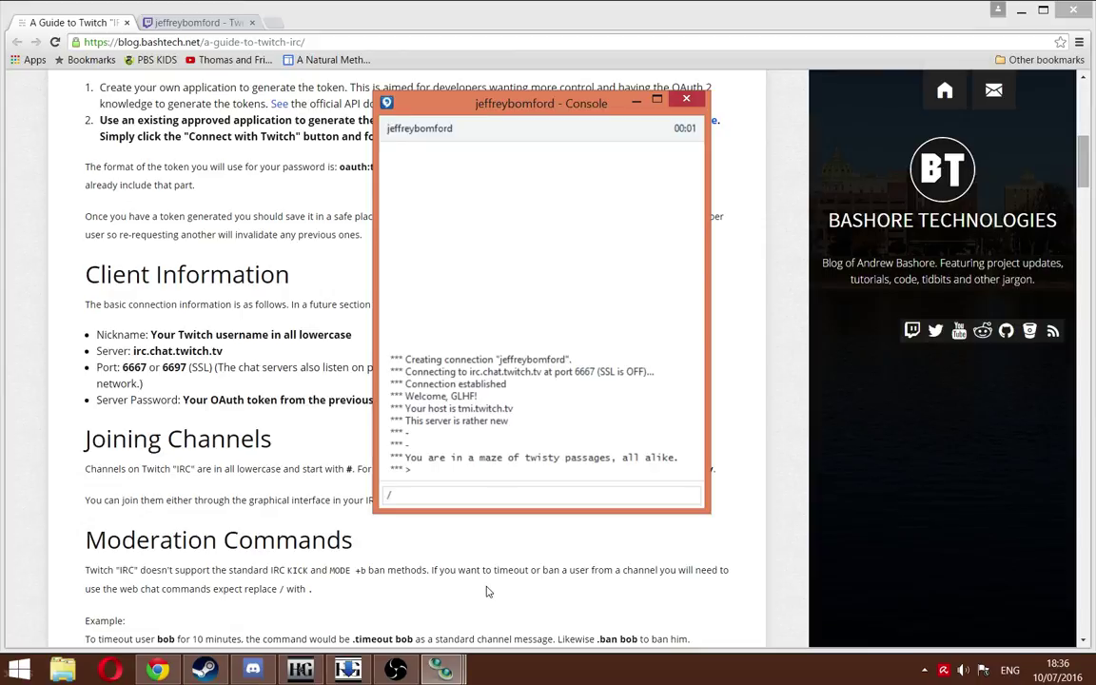
click(487, 533)
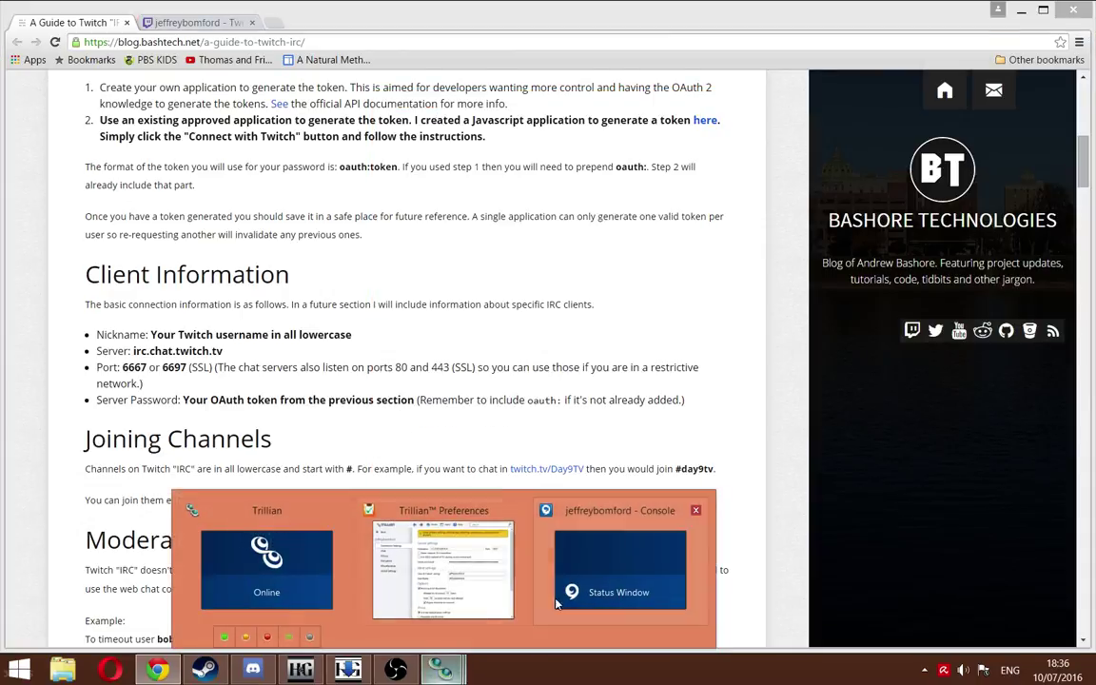
click(520, 530)
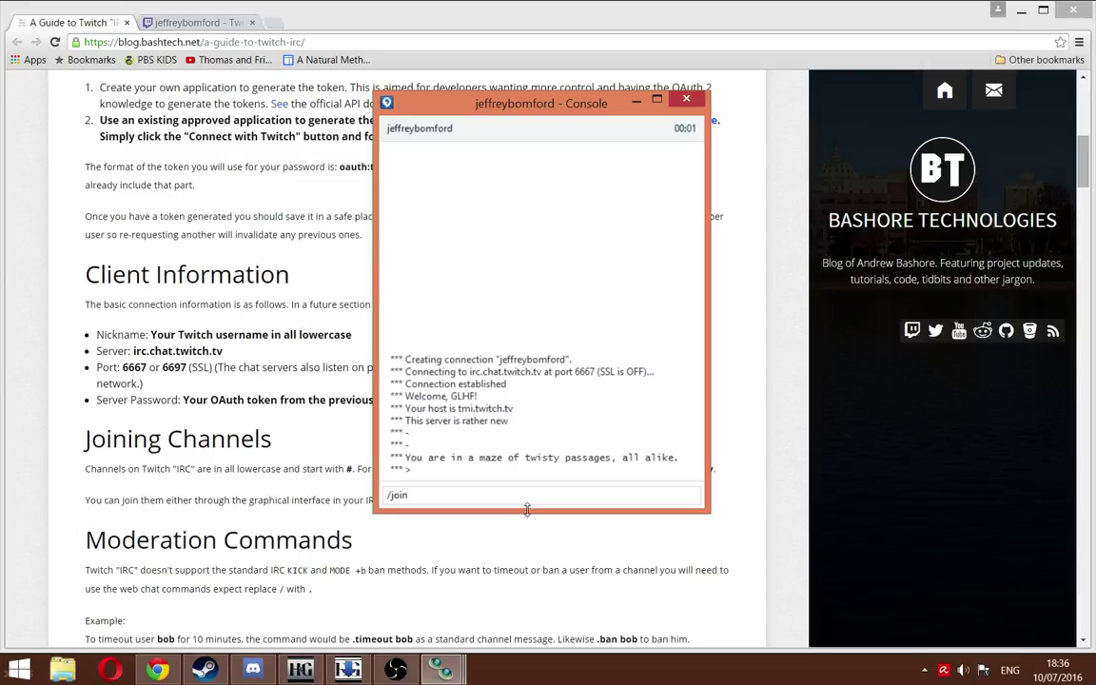
drag(499, 106, 357, 84)
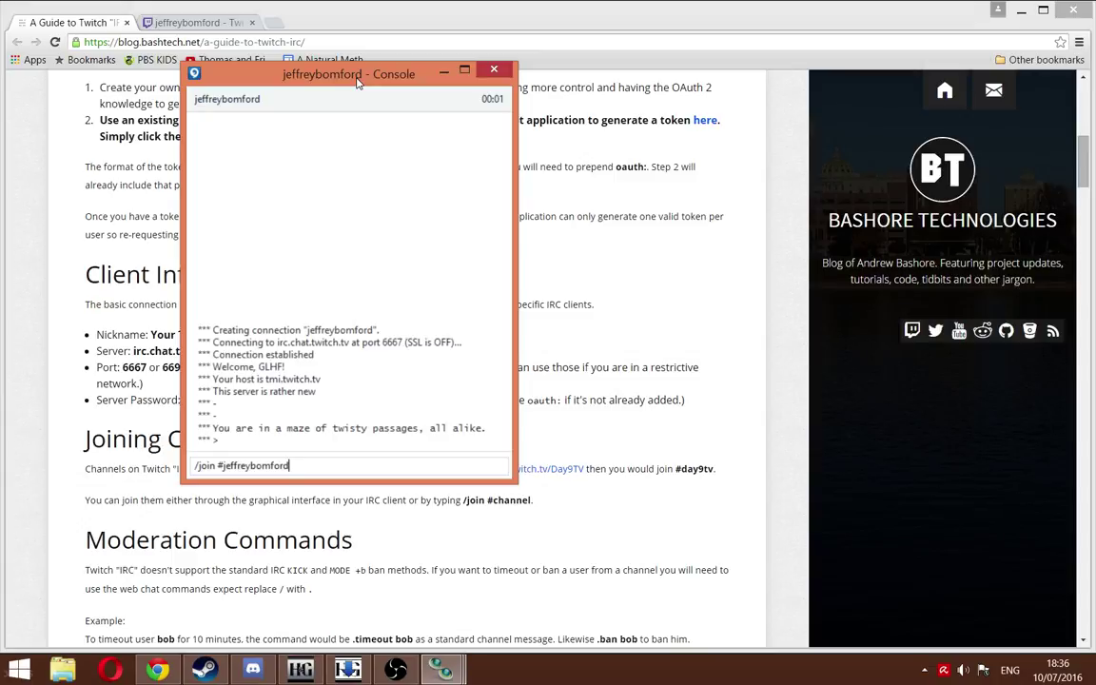
key(Return)
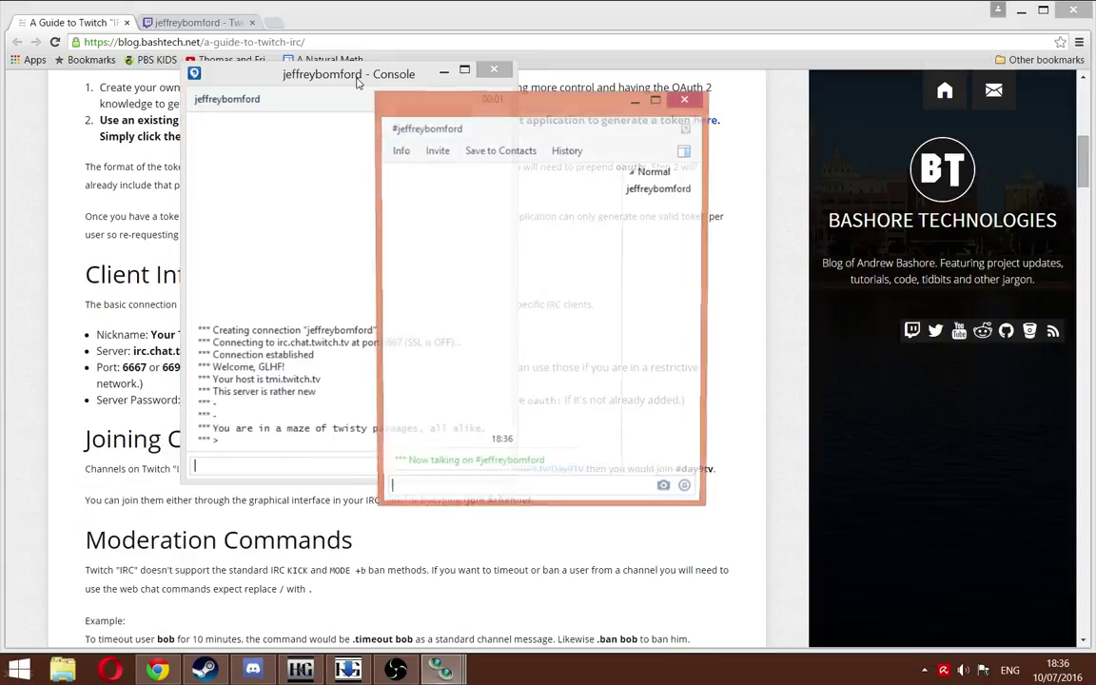
Step: Bring the Trillian channel chat window over the Heroes & Generals game and send the message "hi"
click(430, 488)
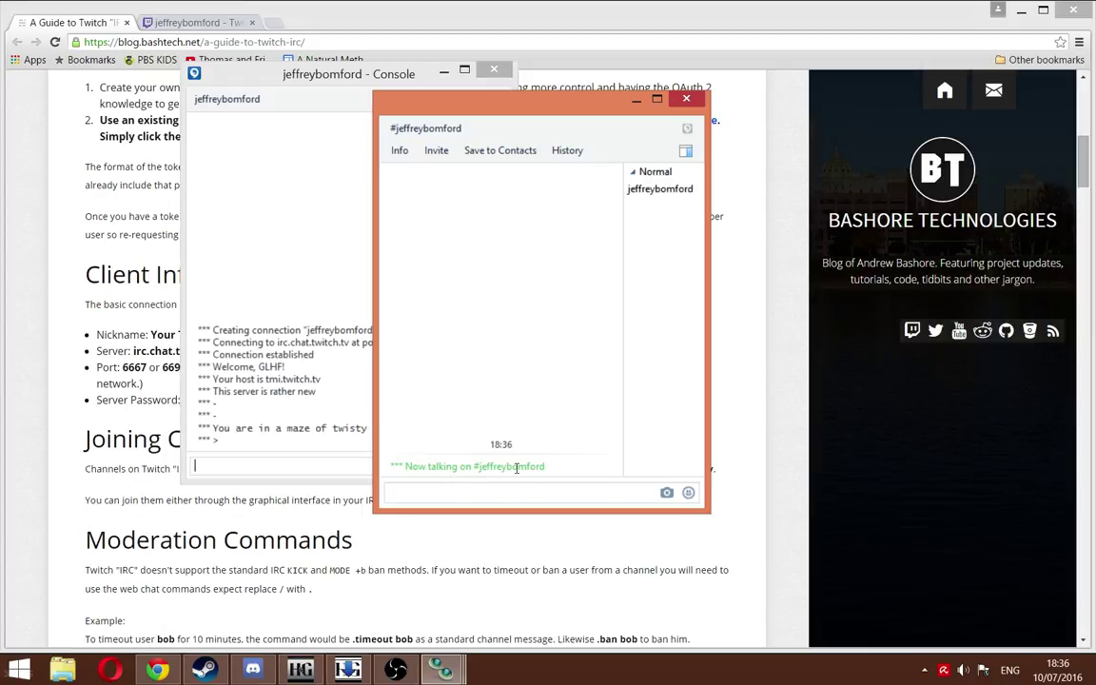
mouse_move(343, 674)
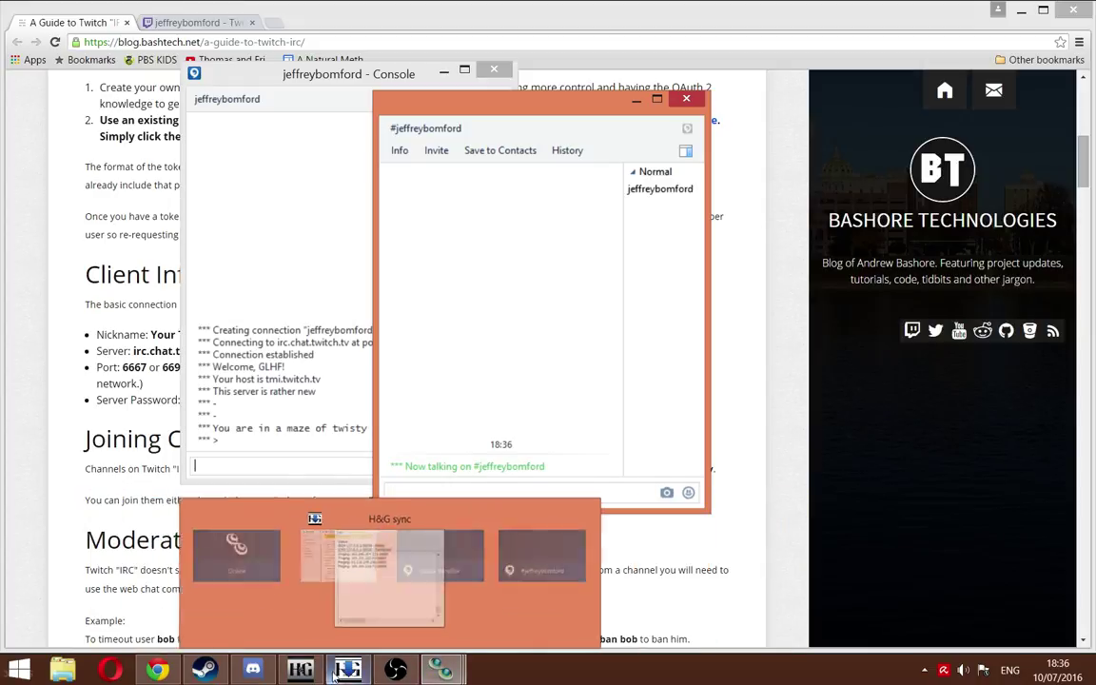
click(301, 670)
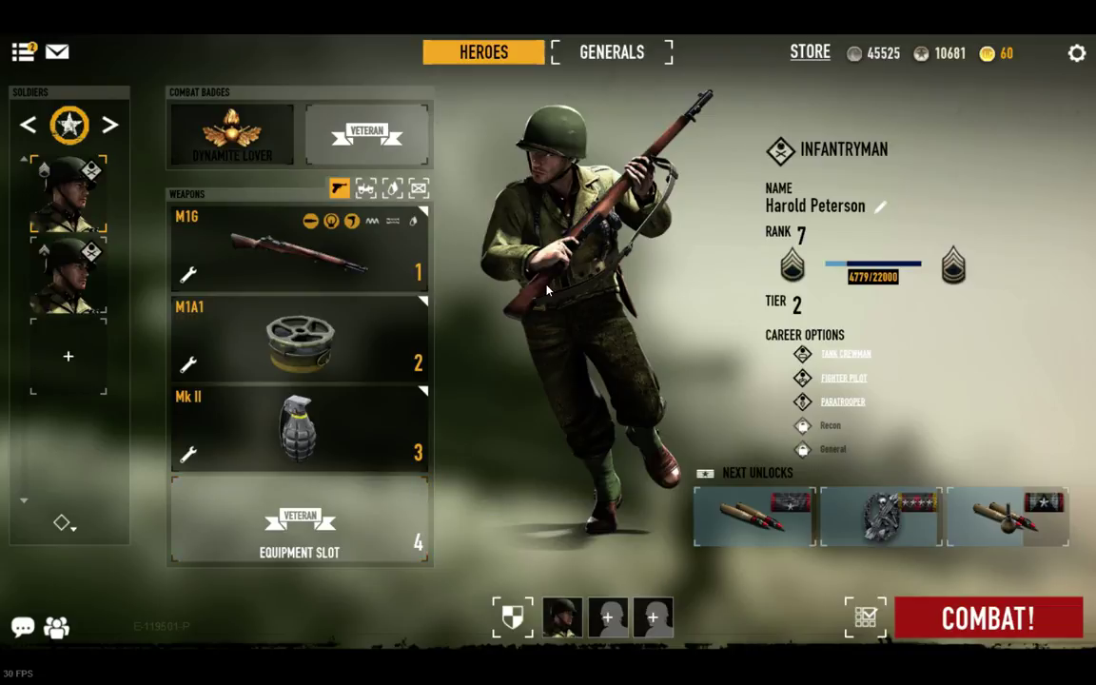
key(alt+Tab)
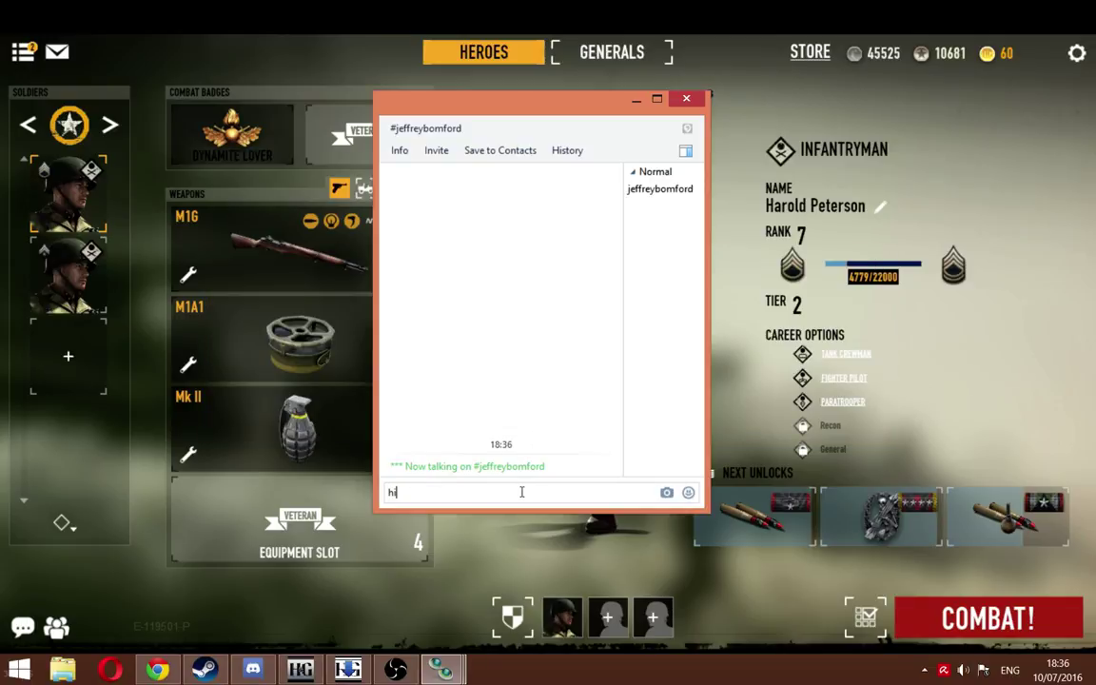
key(Return)
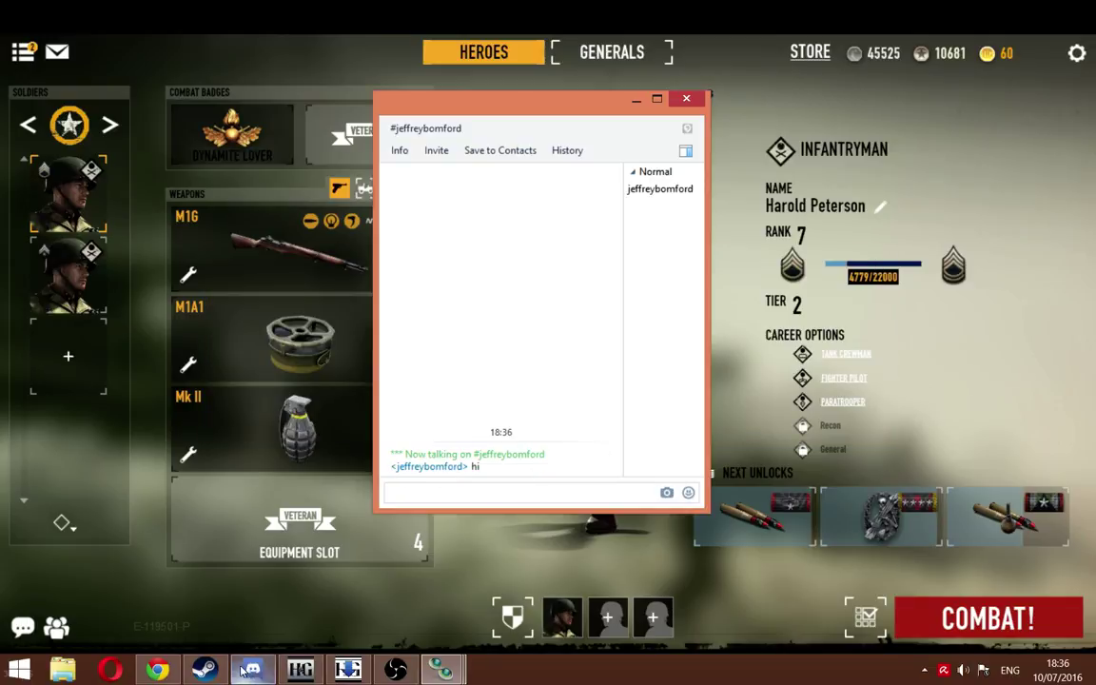
Step: Check the chat on the Twitch channel page in Chrome and bring the Trillian channel chat window over it to compare
mouse_move(162, 670)
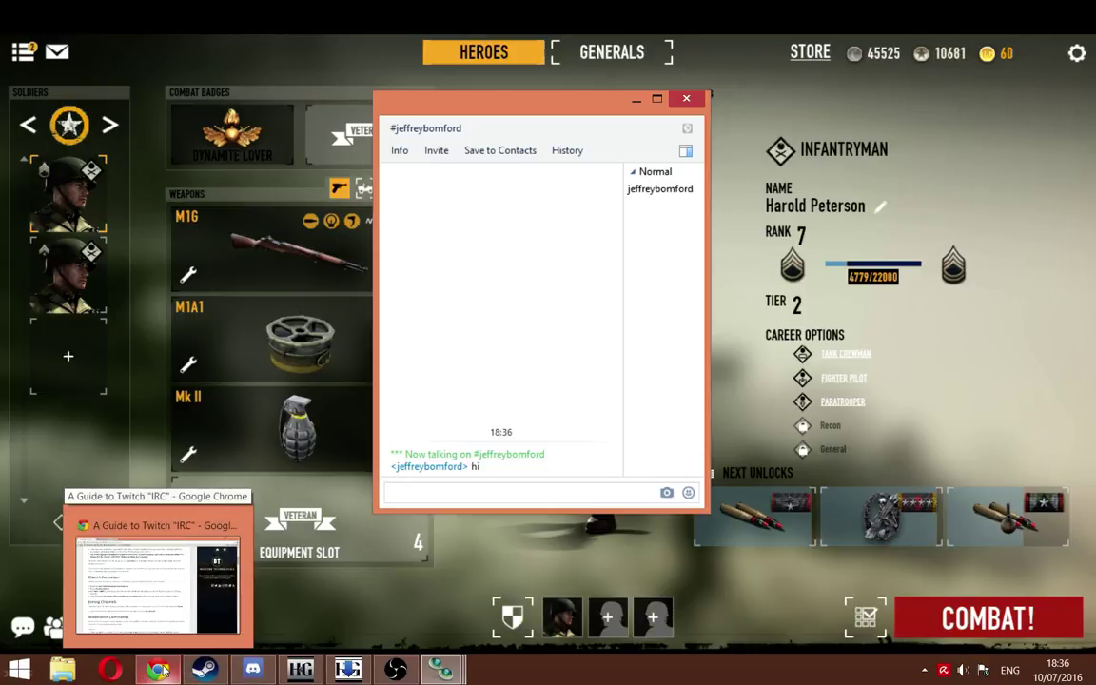
click(149, 599)
click(166, 23)
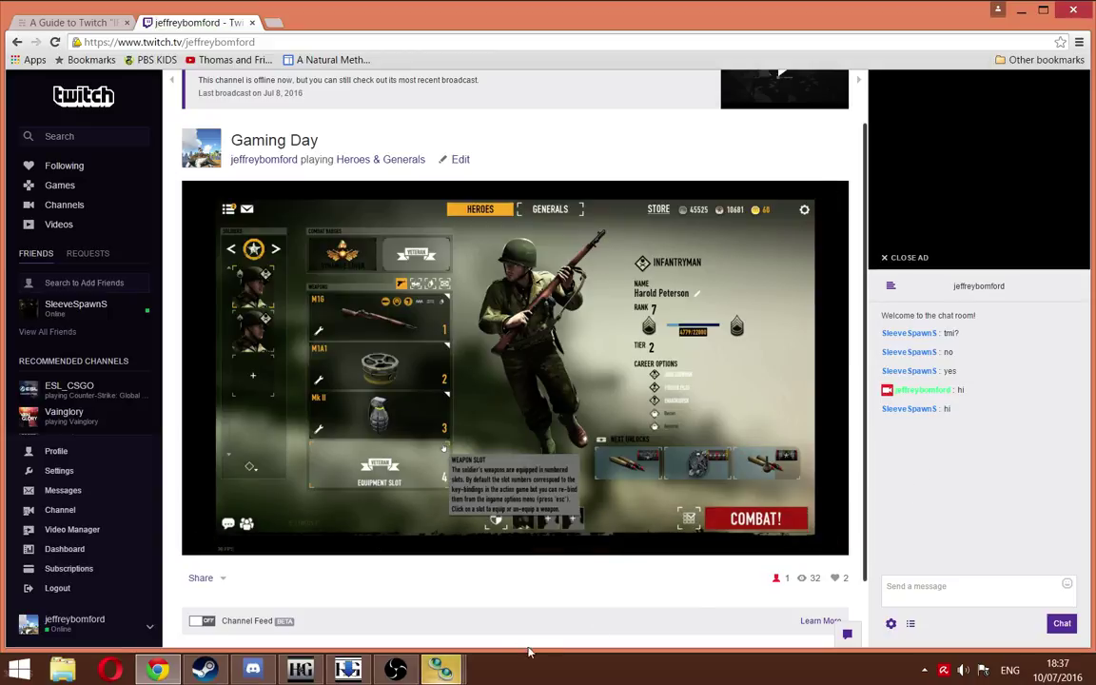
mouse_move(440, 670)
click(656, 568)
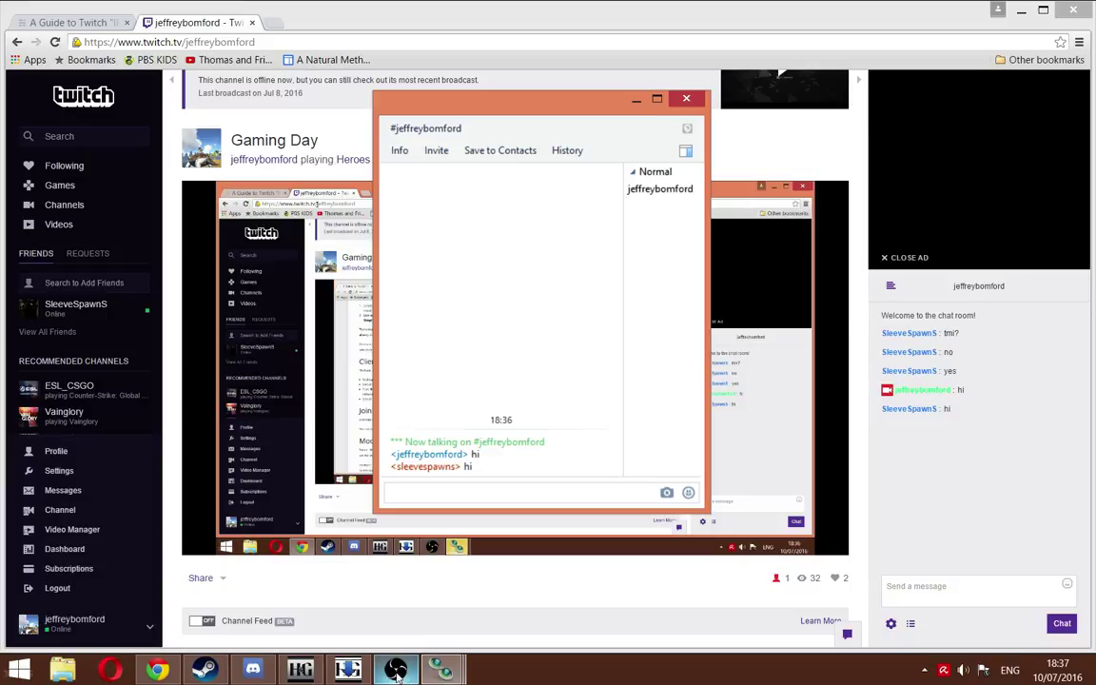
Step: Bring the Trillian channel chat window over the Heroes & Generals game and review the channel's general, encryption and permissions settings
click(301, 670)
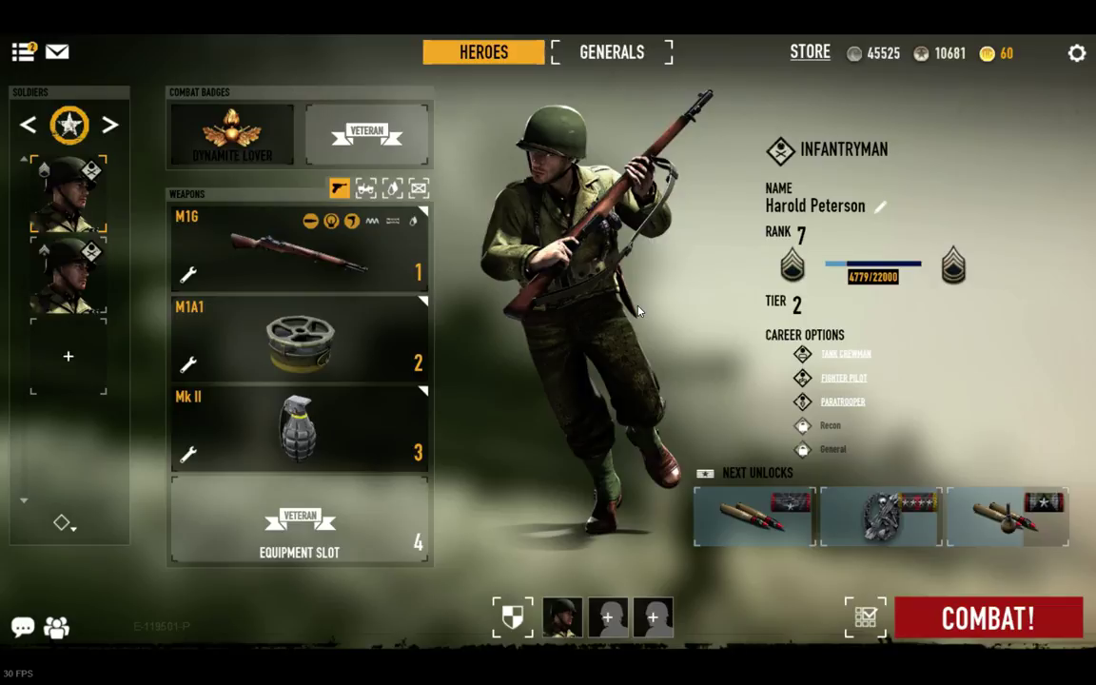
key(alt+Tab)
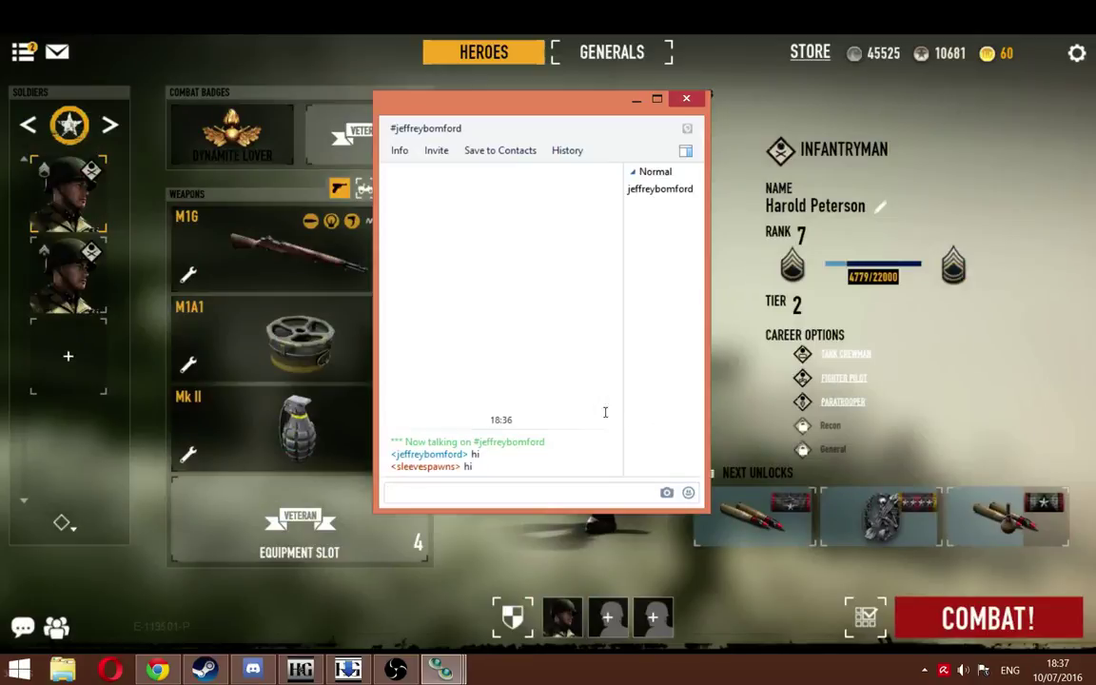
click(399, 151)
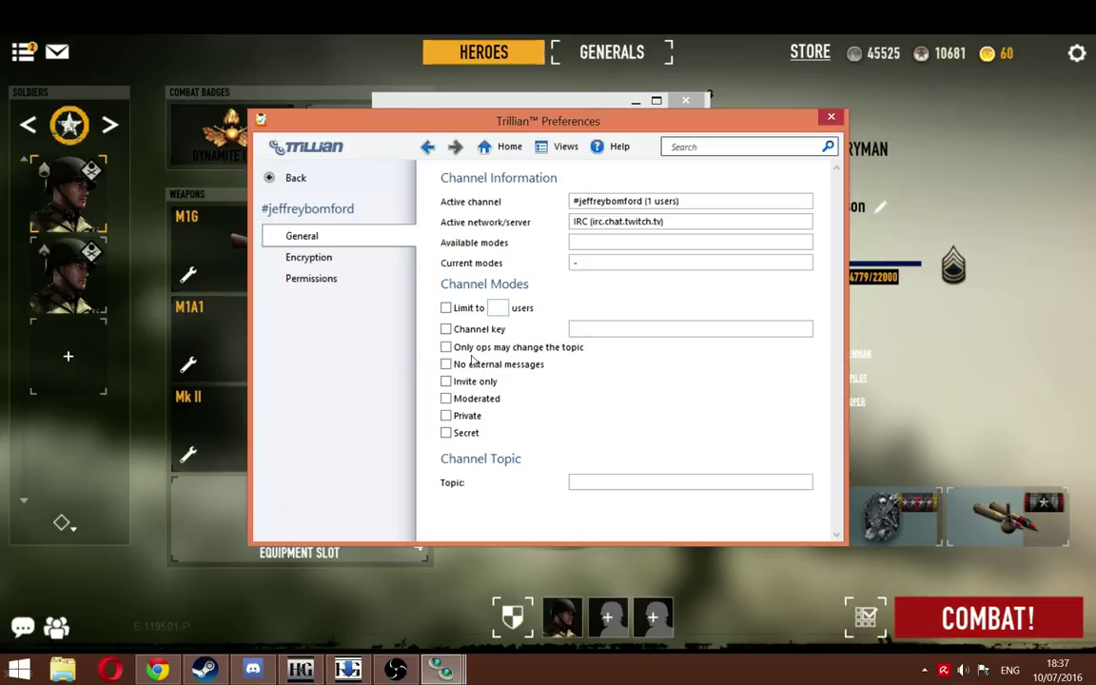
click(322, 263)
click(317, 279)
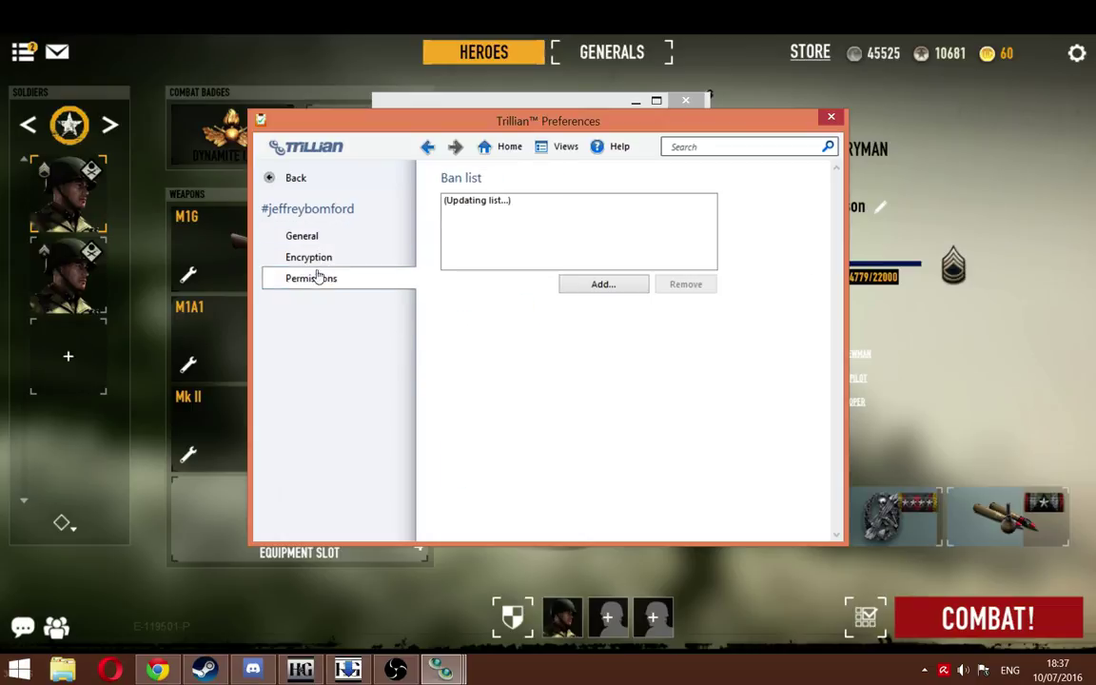
click(307, 237)
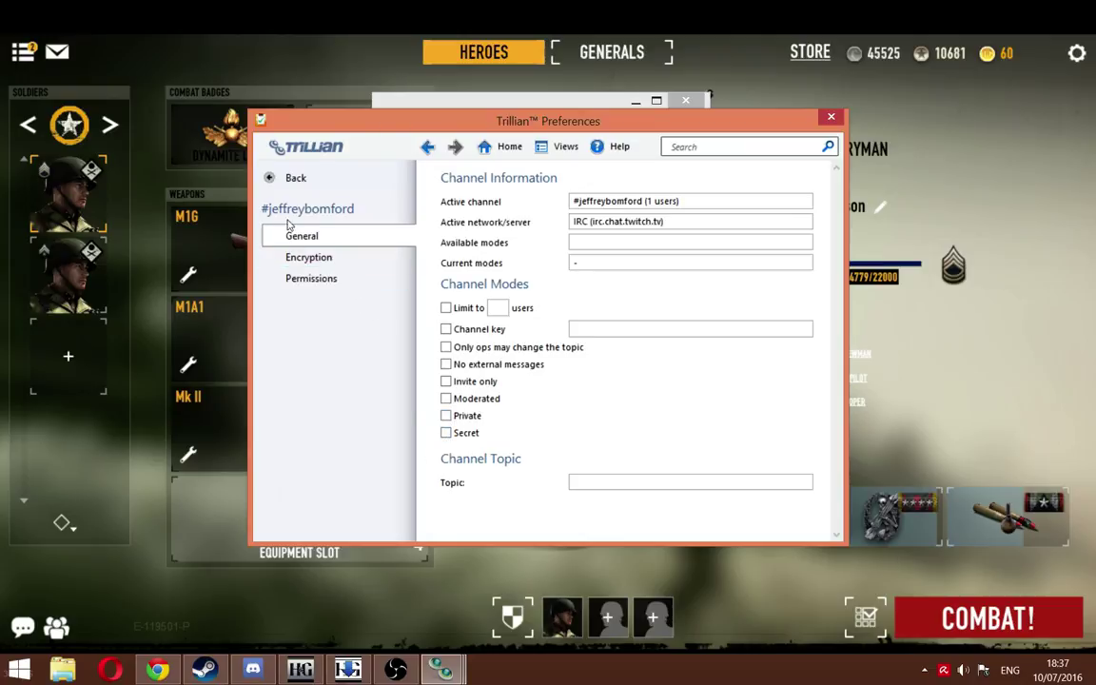
Step: Look through the accounts, plugins and skins sections of the Trillian preferences, including emoticons, message styles, icons and sounds
click(263, 178)
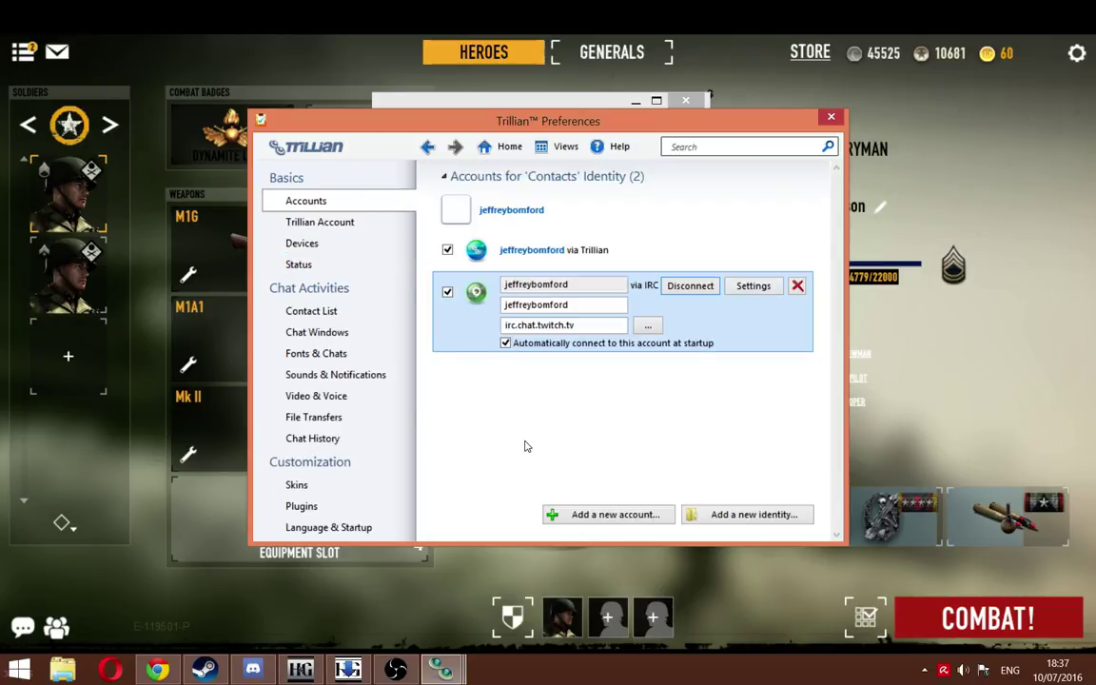
click(475, 402)
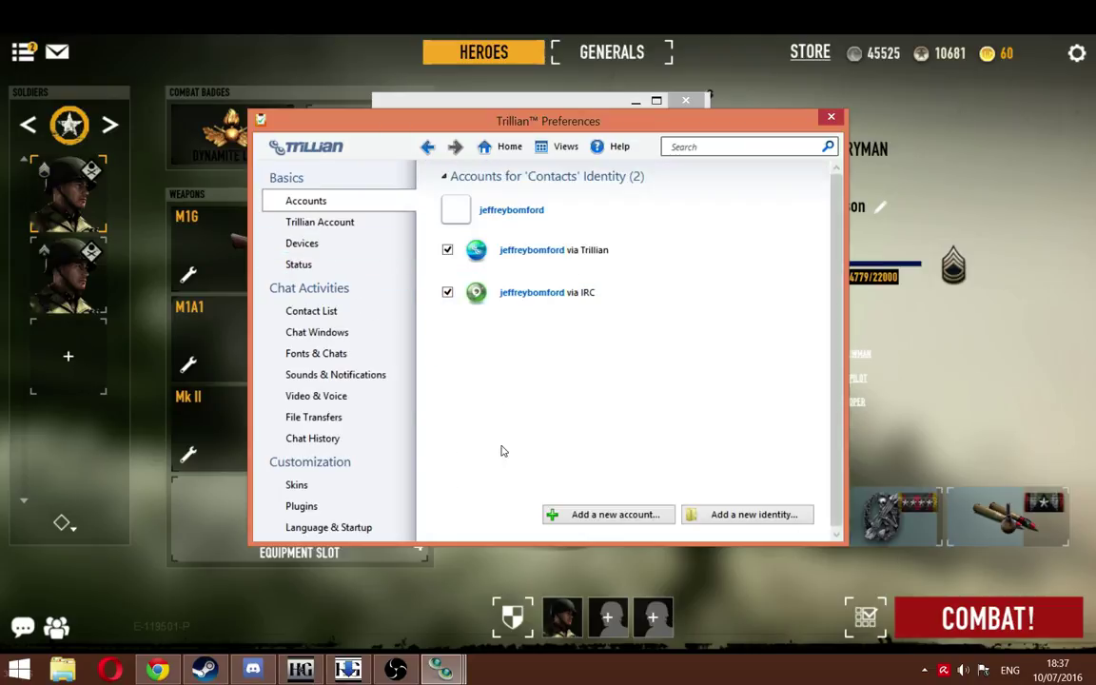
click(320, 506)
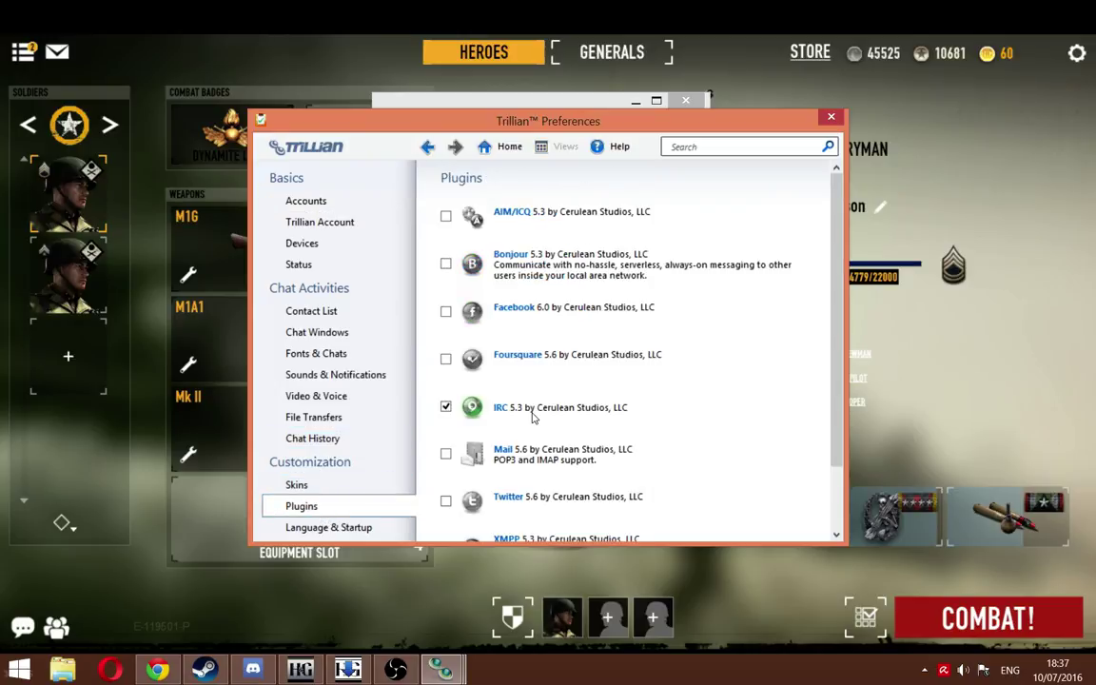
scroll(699, 396, down, 2)
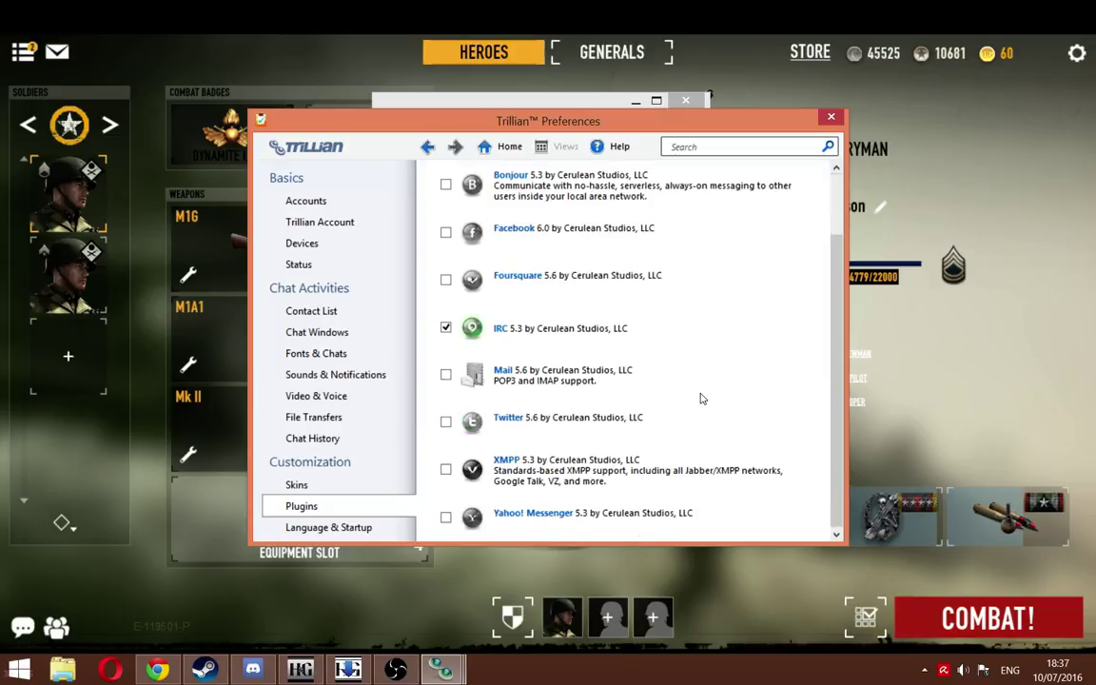
click(290, 485)
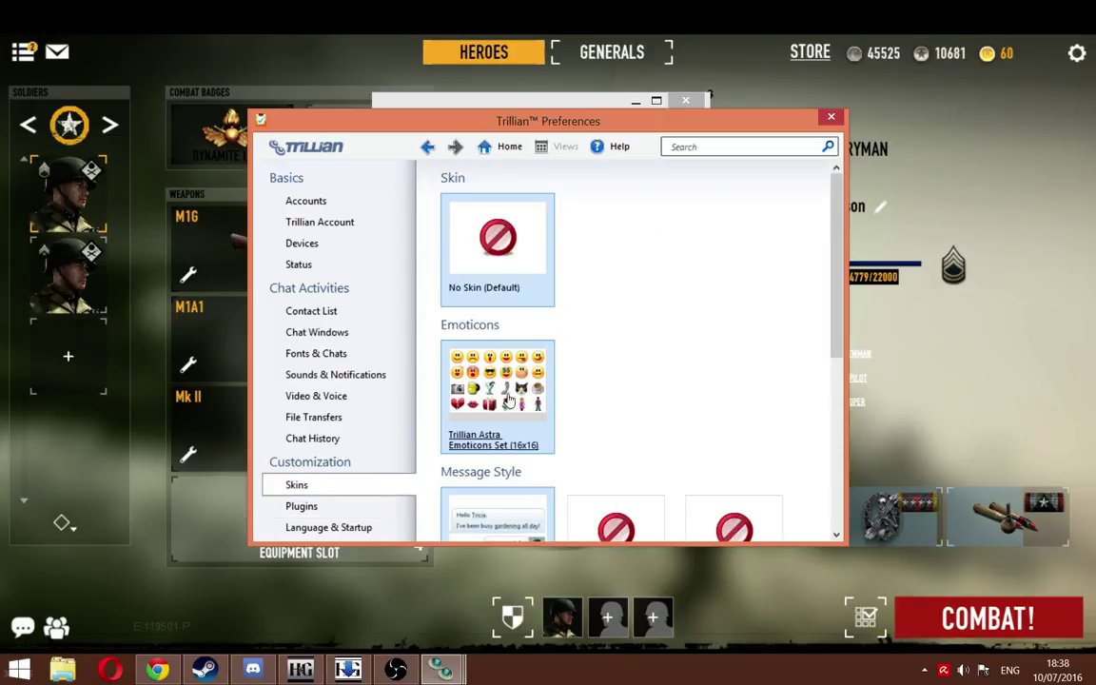
scroll(640, 354, down, 6)
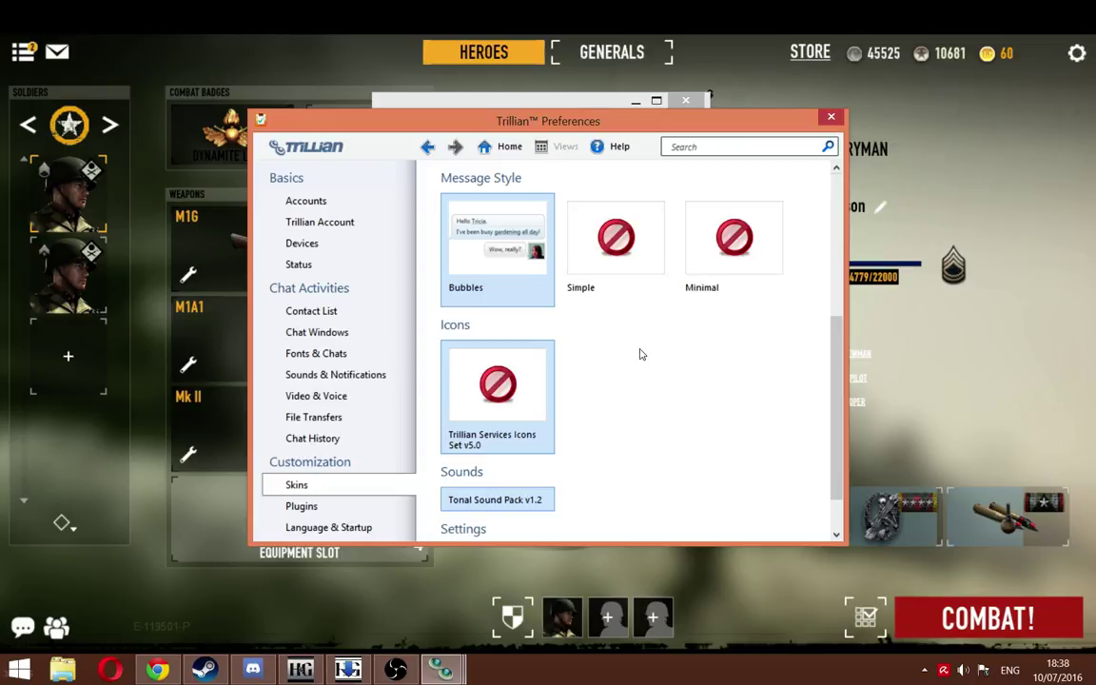
scroll(633, 352, up, 3)
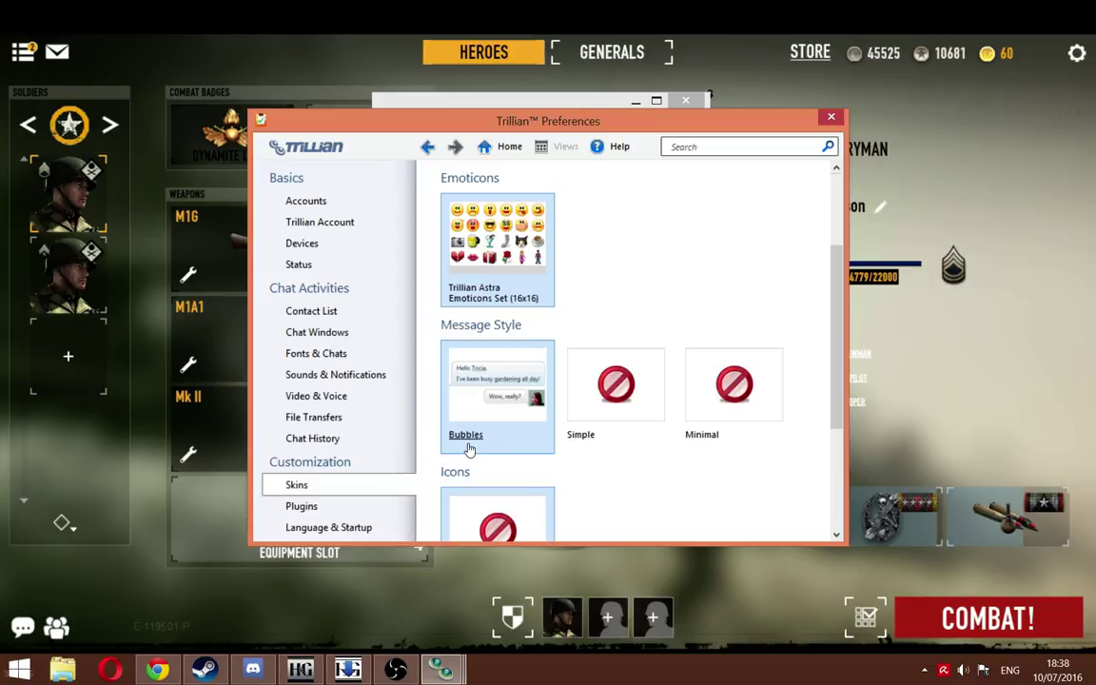
scroll(425, 302, up, 2)
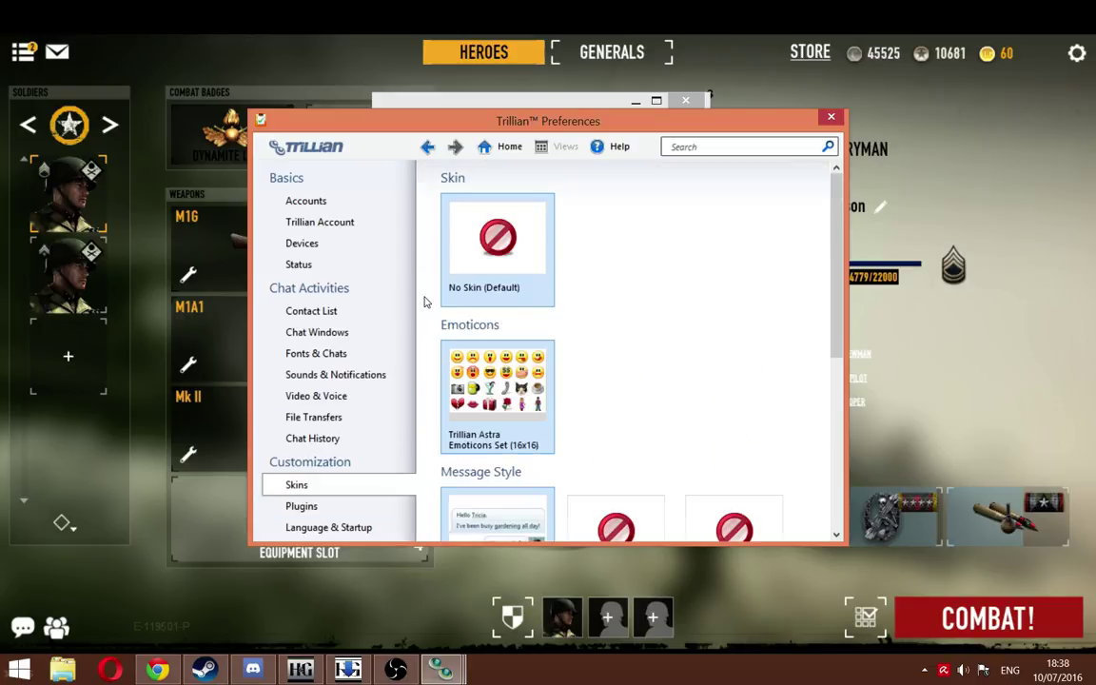
scroll(425, 301, down, 1)
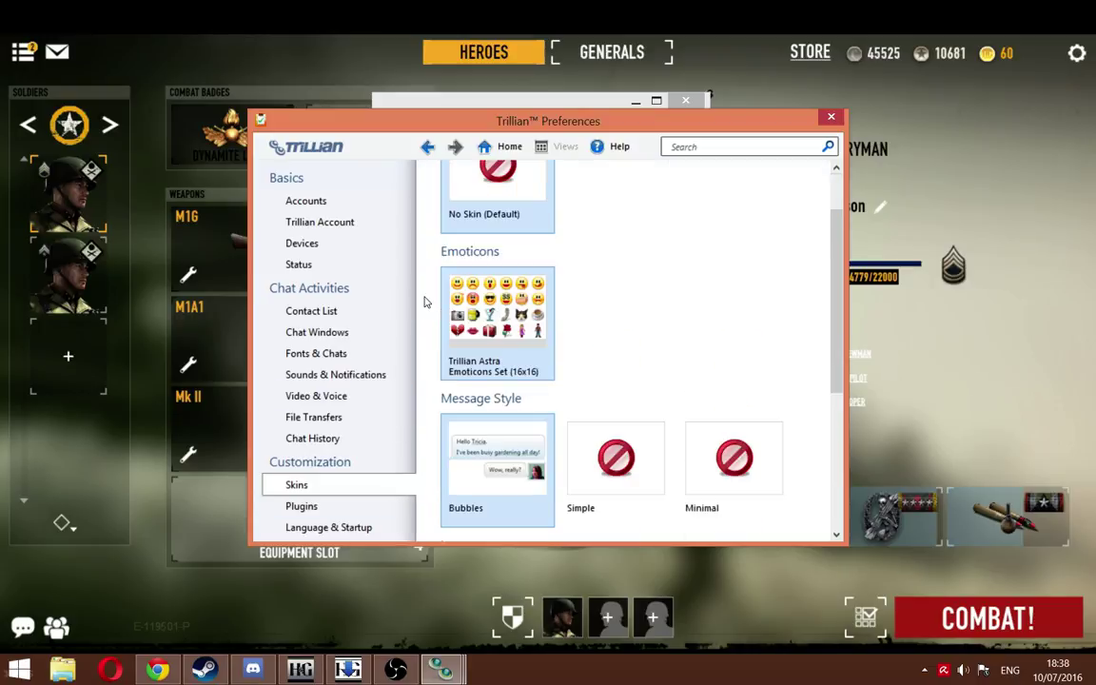
scroll(425, 302, down, 4)
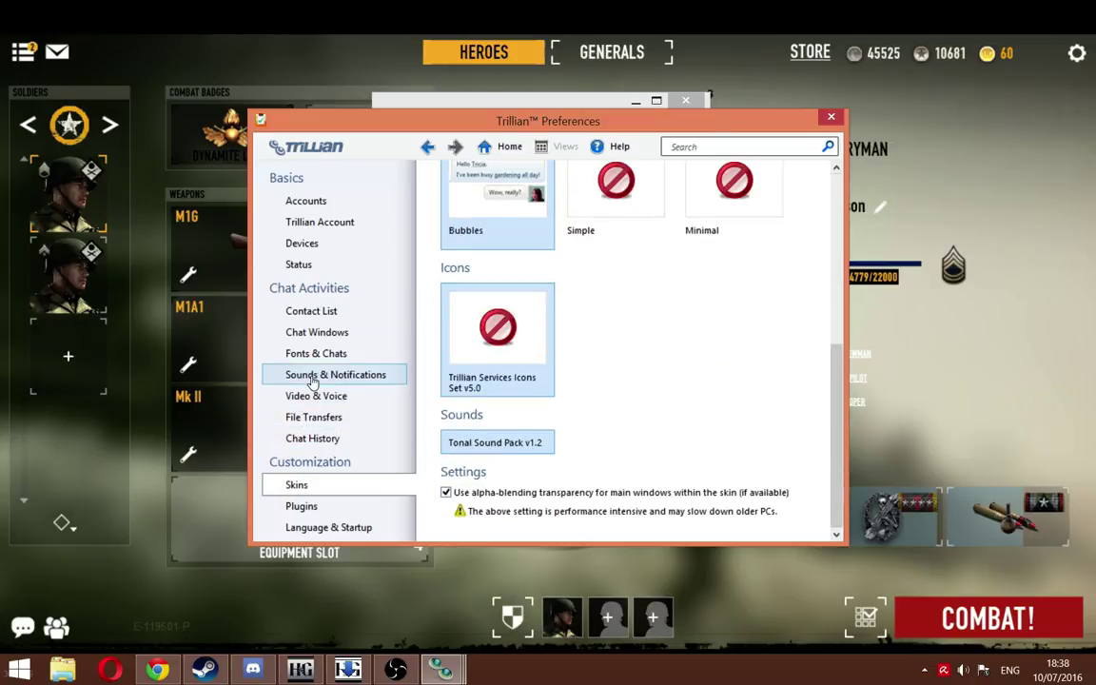
Step: Enable In-Game Chat in the Trillian chat window preferences and check it against the running Heroes & Generals game
click(316, 336)
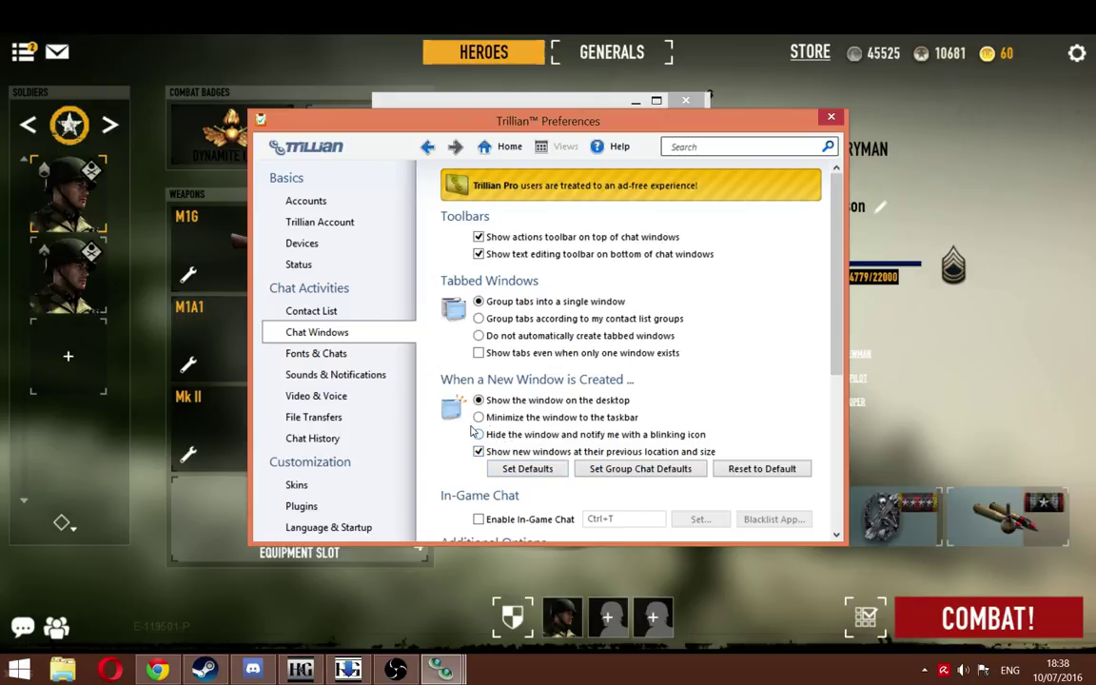
scroll(451, 447, down, 1)
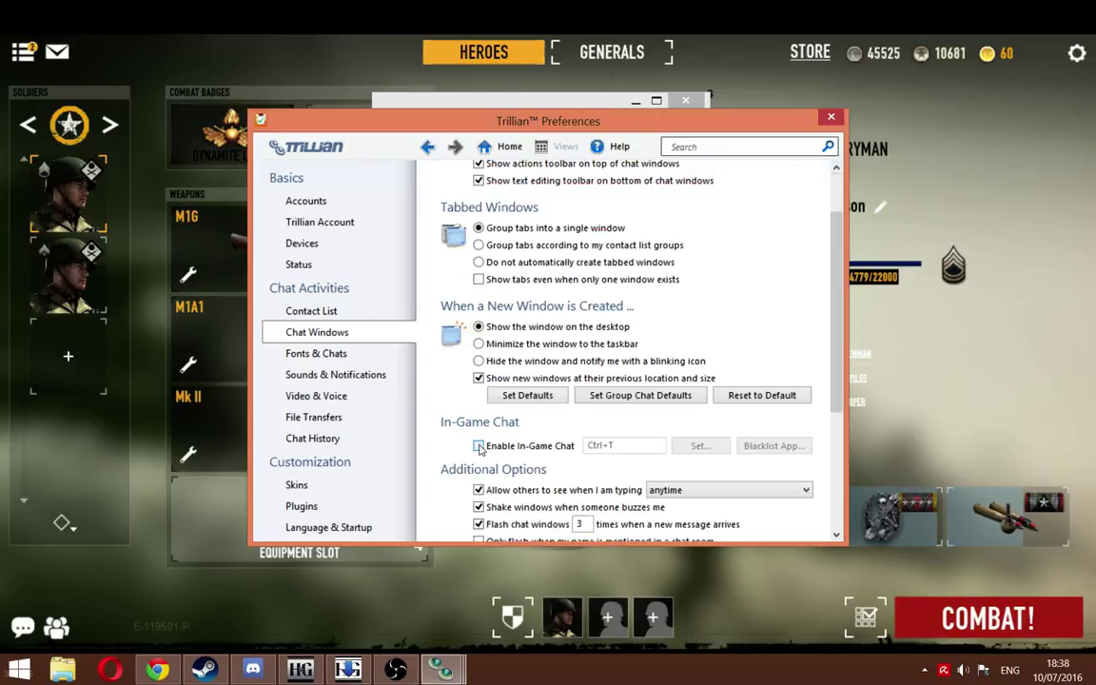
click(478, 446)
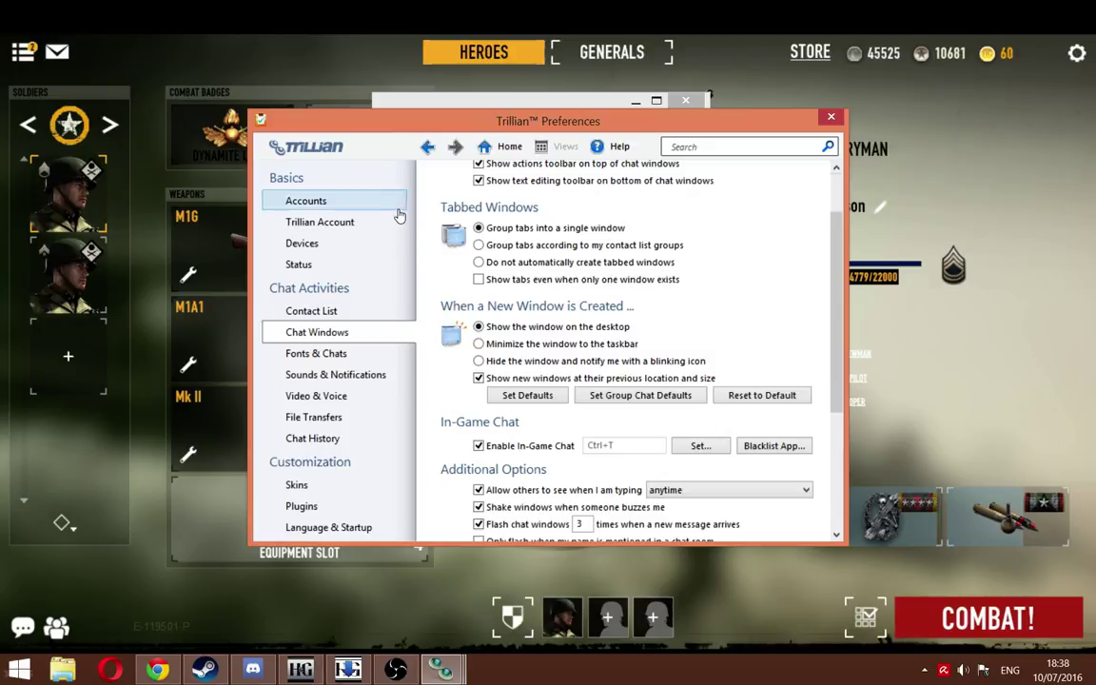
click(218, 600)
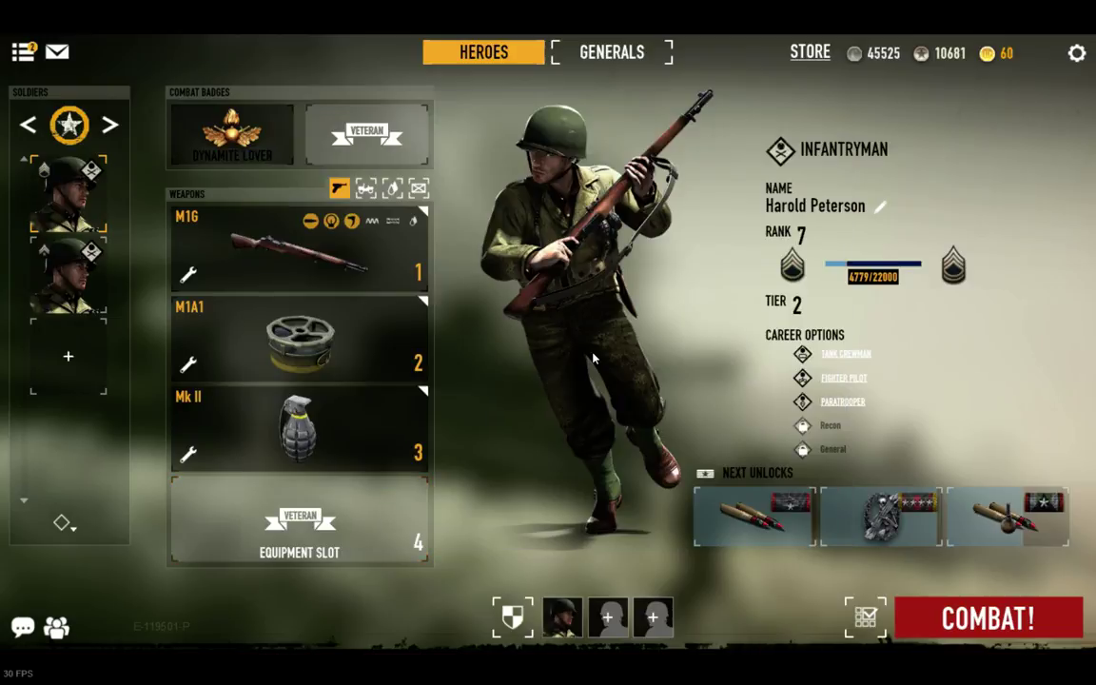
key(alt+Tab)
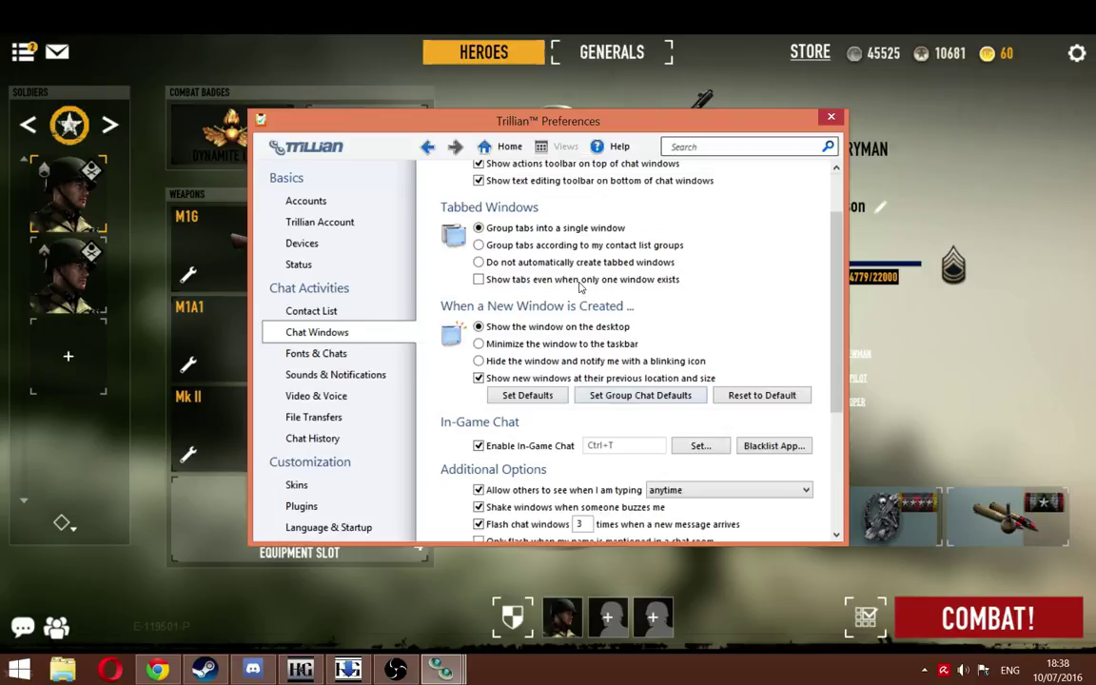
Step: Reopen the Twitch channel's chat window and examine the available and current modes in its channel information
mouse_move(439, 665)
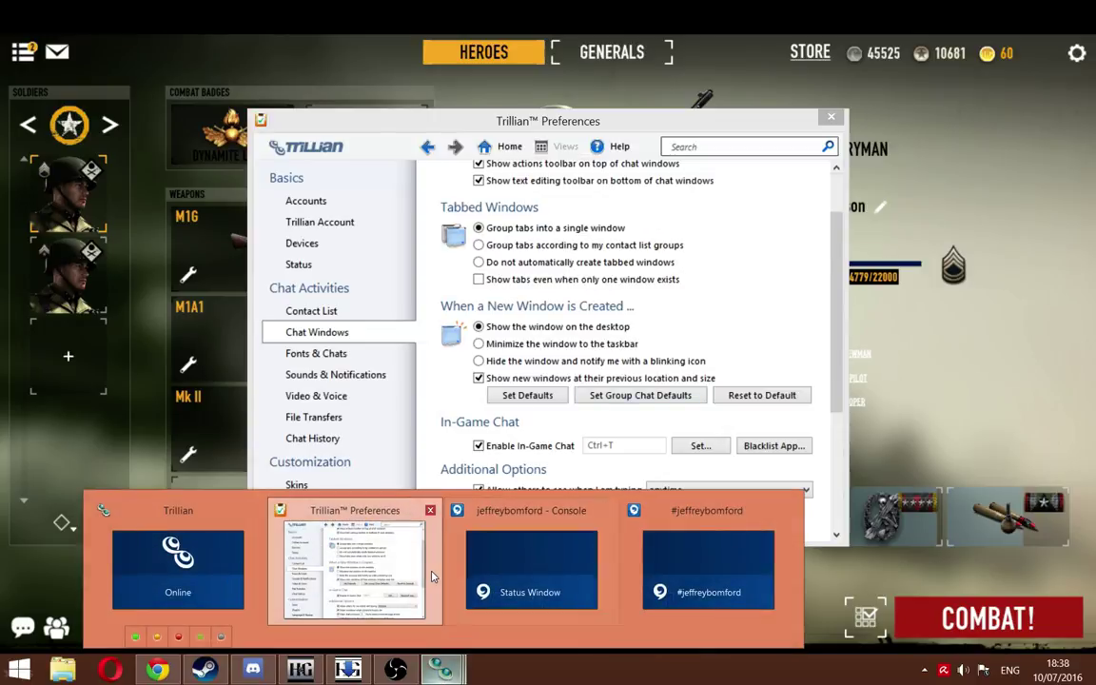
mouse_move(545, 568)
click(708, 568)
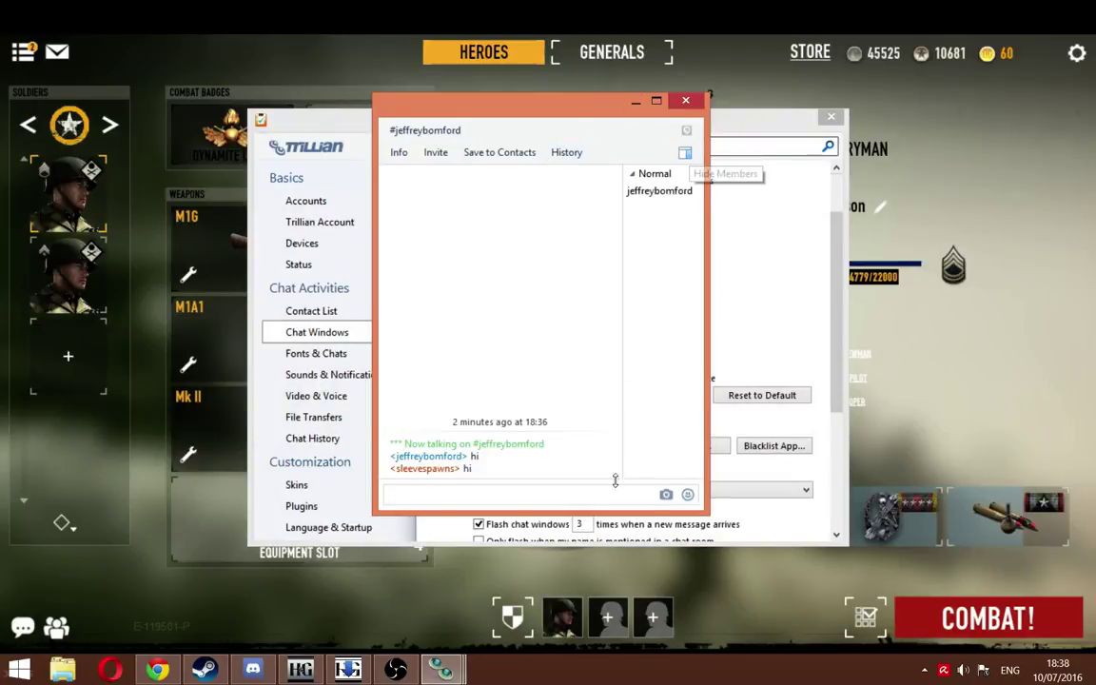
click(399, 152)
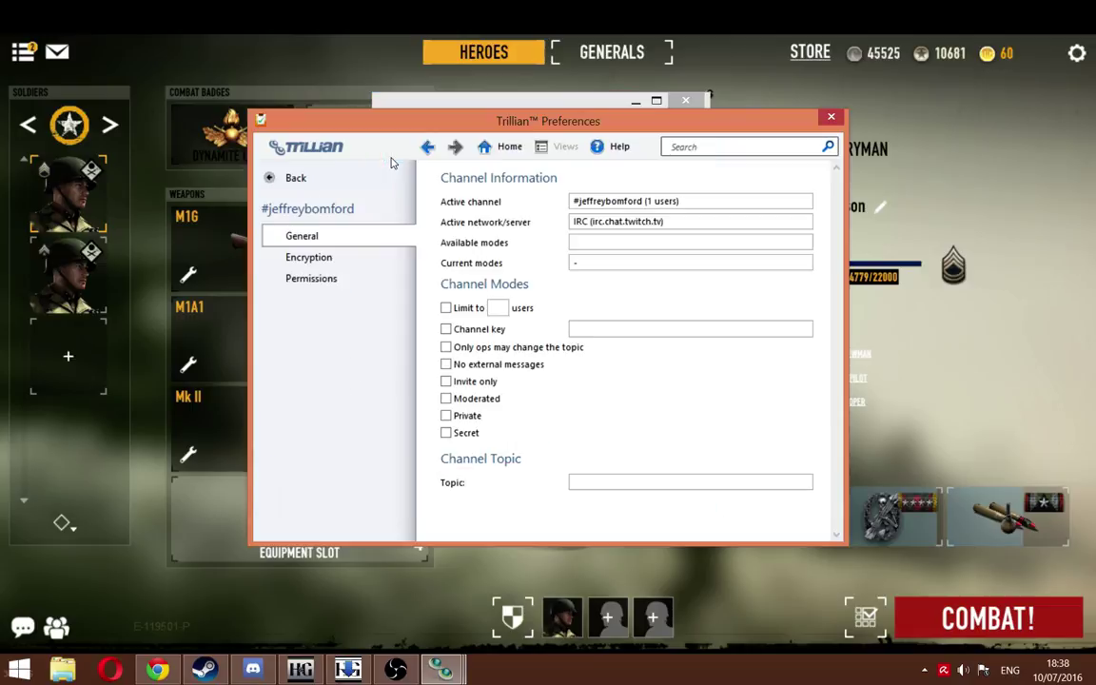
click(589, 242)
click(596, 261)
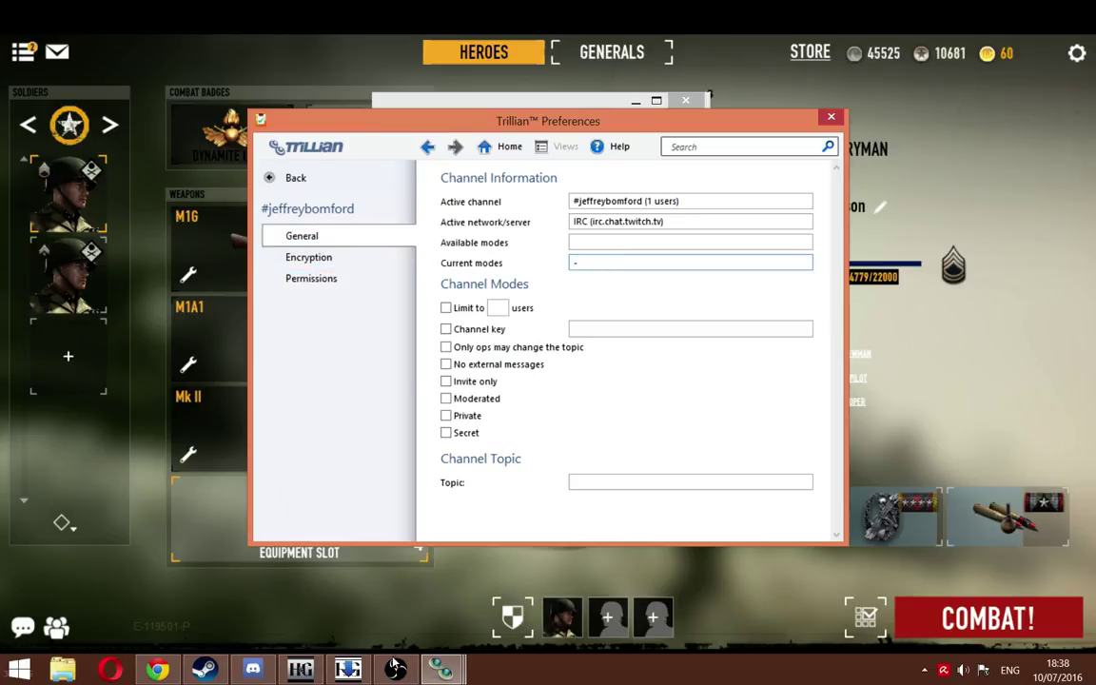
Step: View the messages in the Twitch channel's chat window and switch back to the Heroes & Generals game
click(440, 669)
click(669, 551)
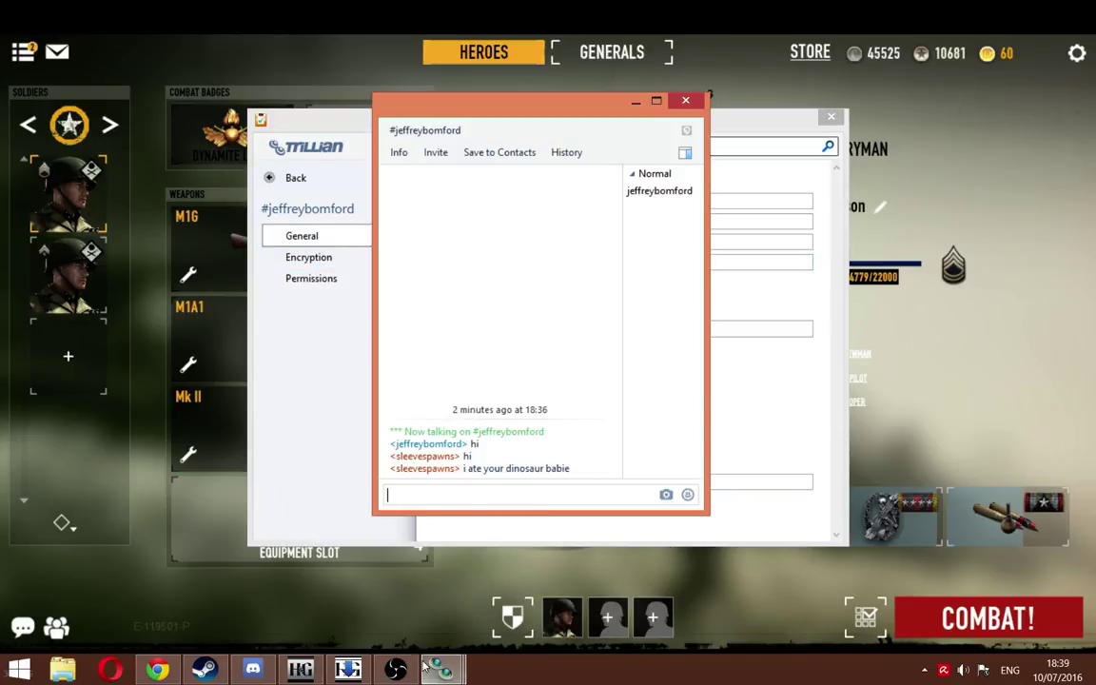
click(329, 670)
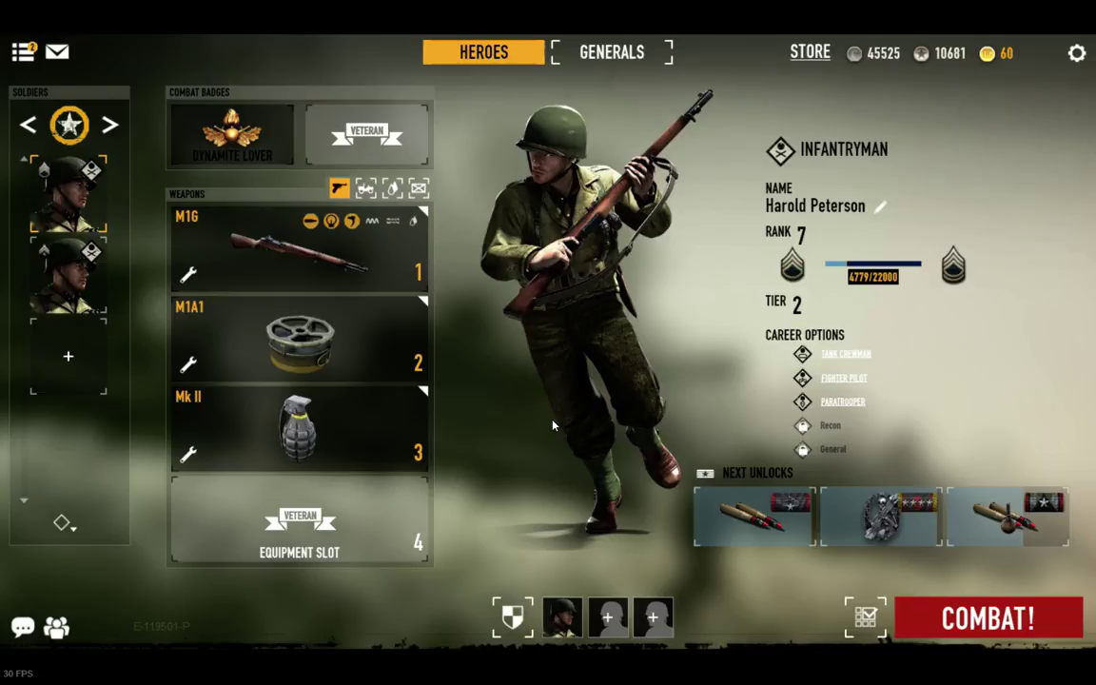
Step: Set the In-Game Chat shortcut to Shift+T in the Trillian chat window preferences
key(alt+Tab)
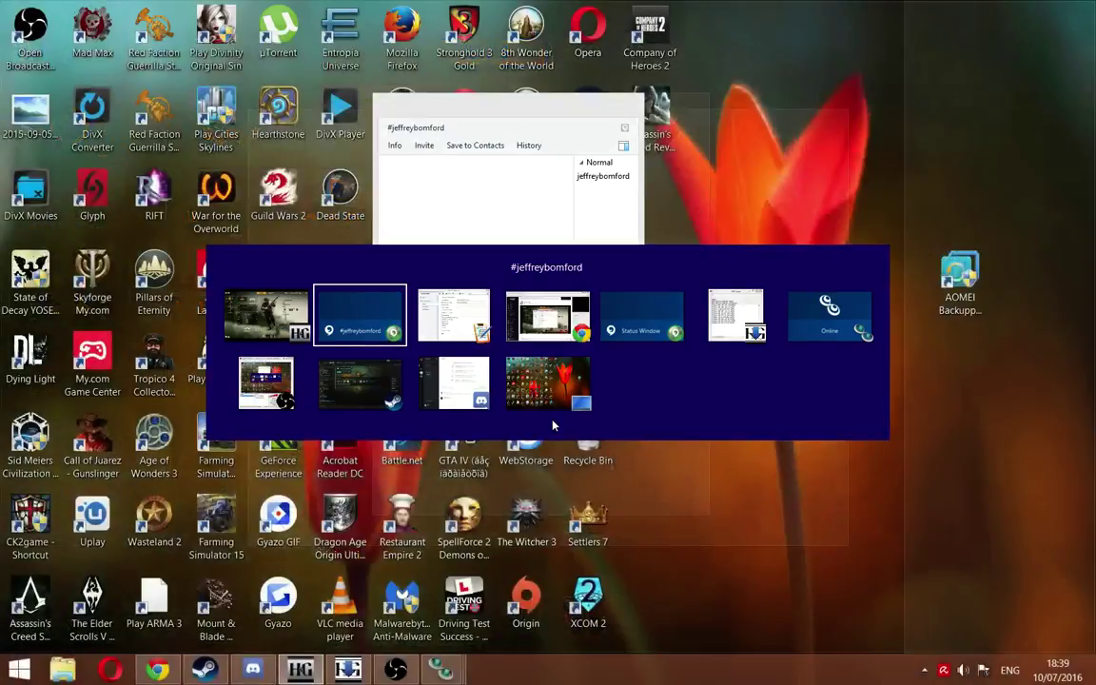
key(alt+Tab)
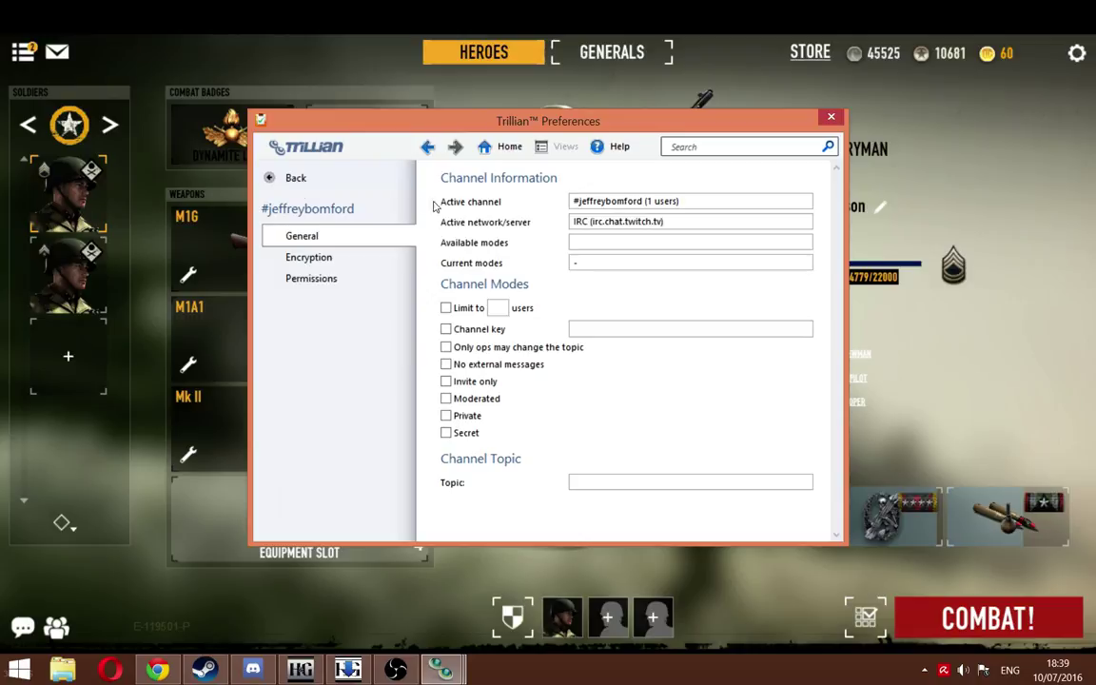
click(296, 178)
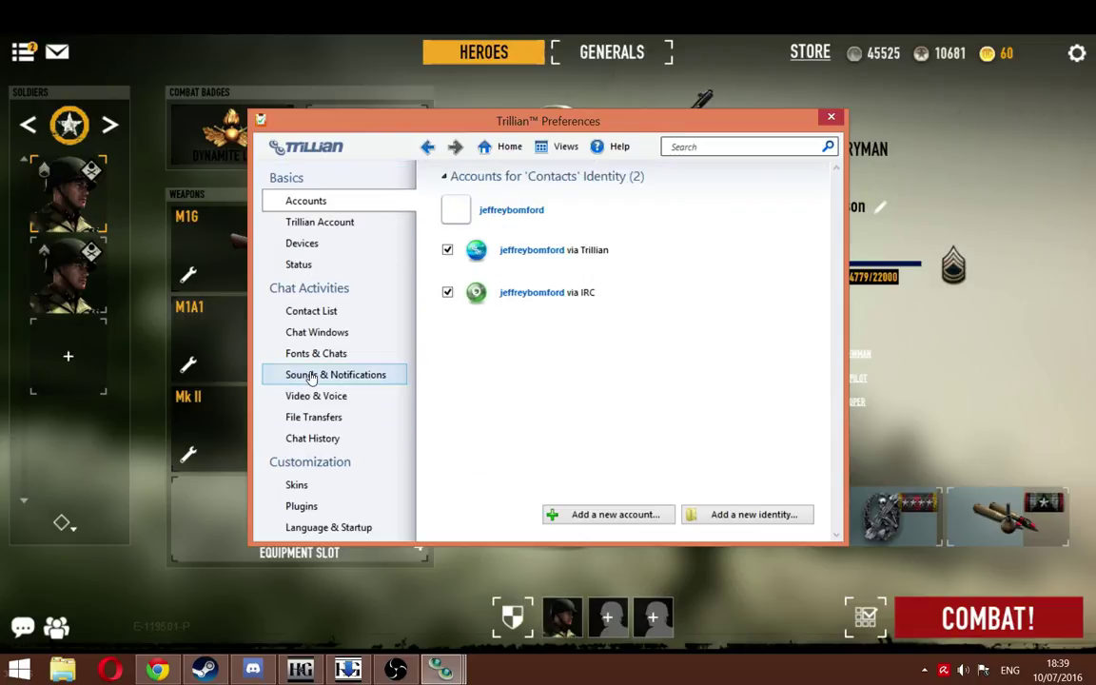
click(319, 333)
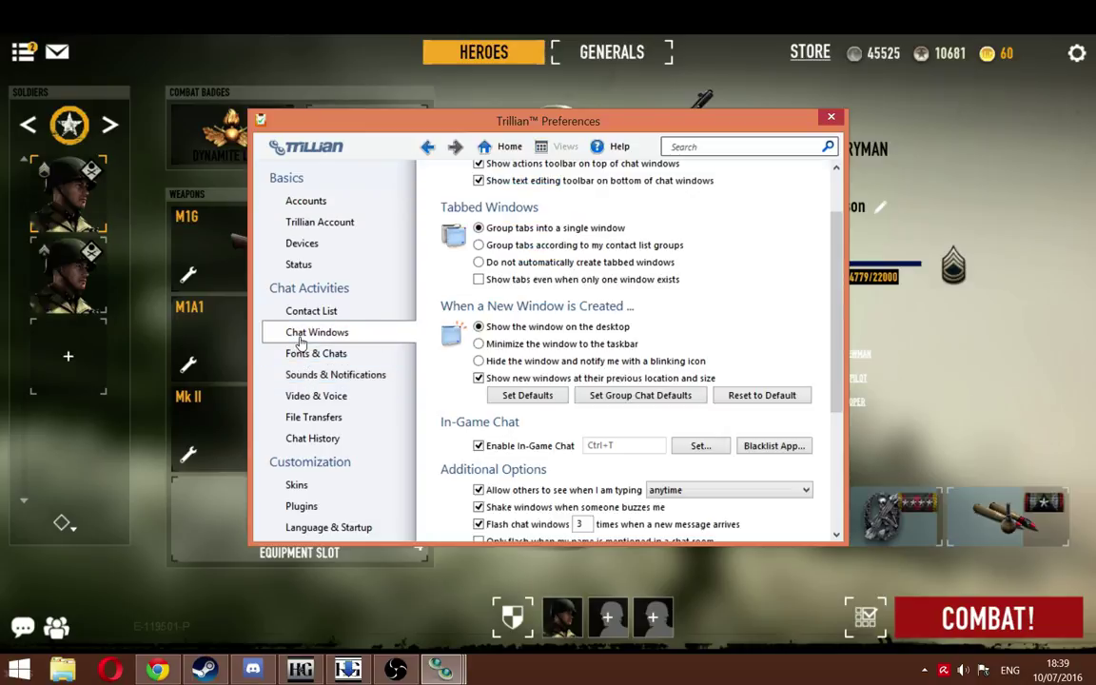
scroll(441, 421, down, 2)
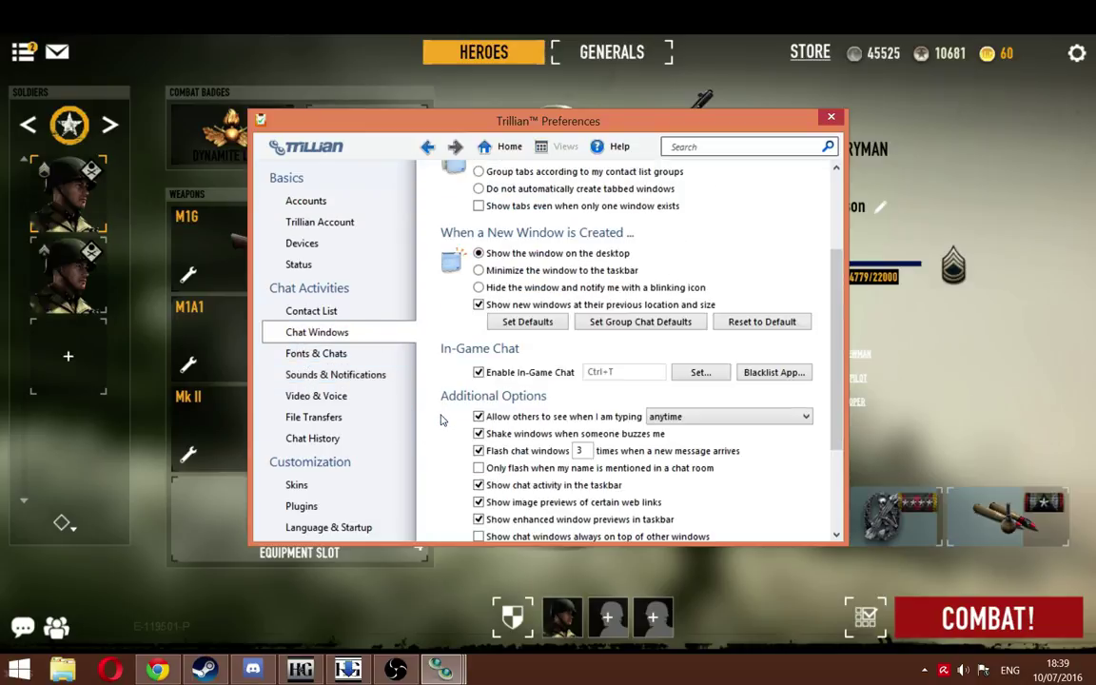
click(699, 373)
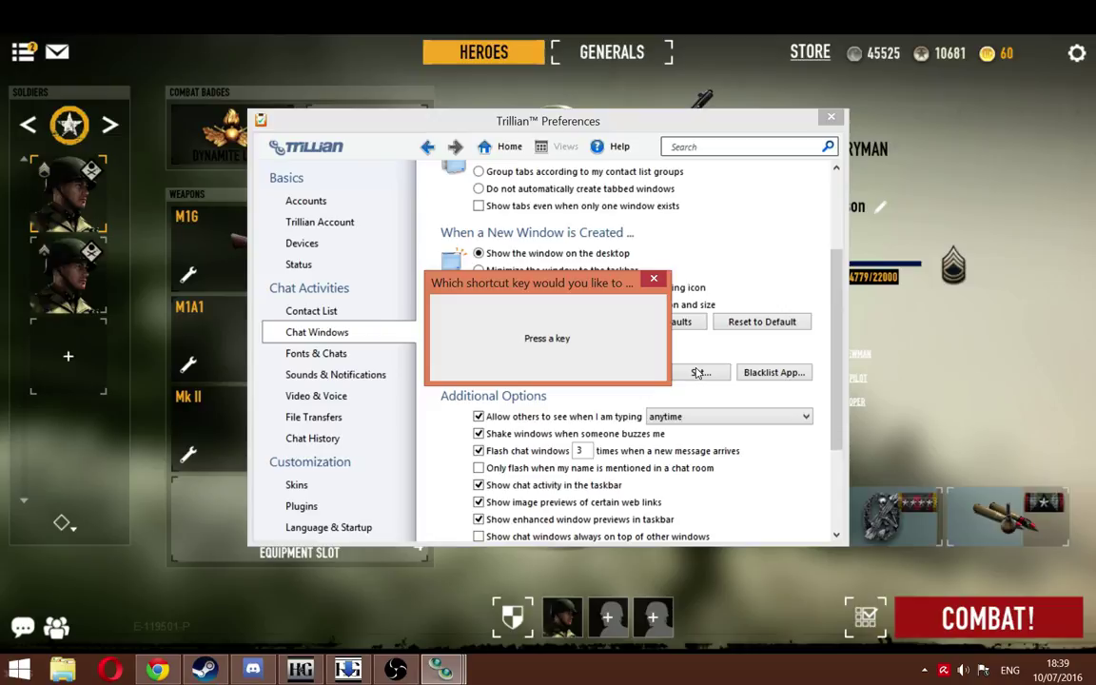
key(shift+t)
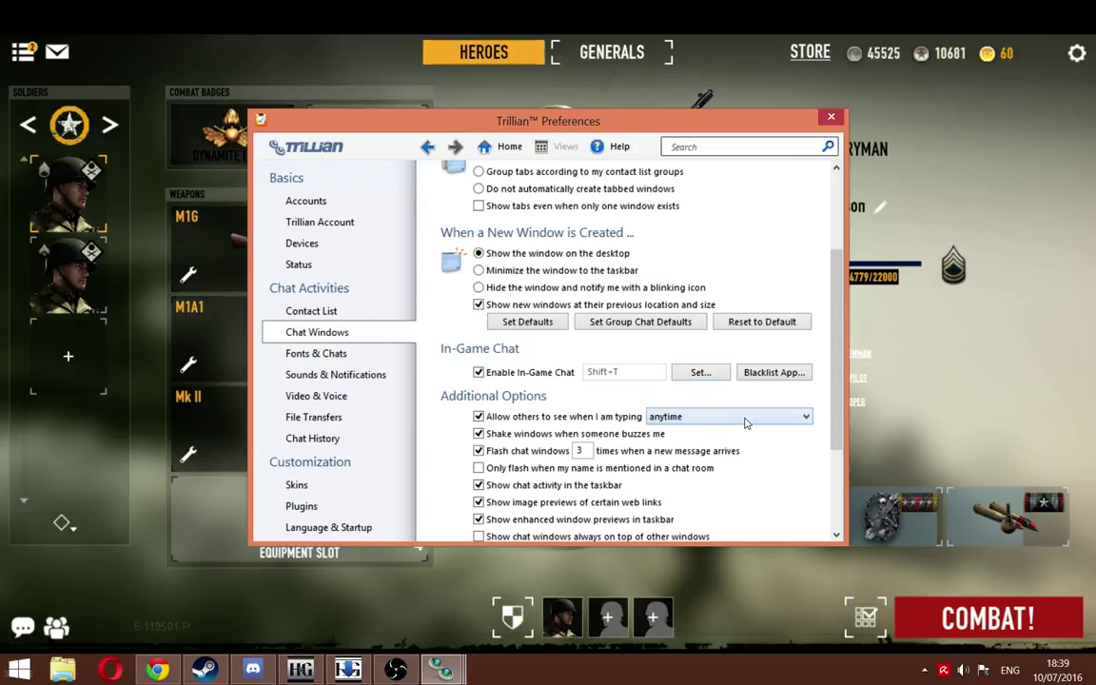
Step: Review the additional chat window options and the Instant Lookup settings in the Trillian preferences
scroll(446, 462, down, 3)
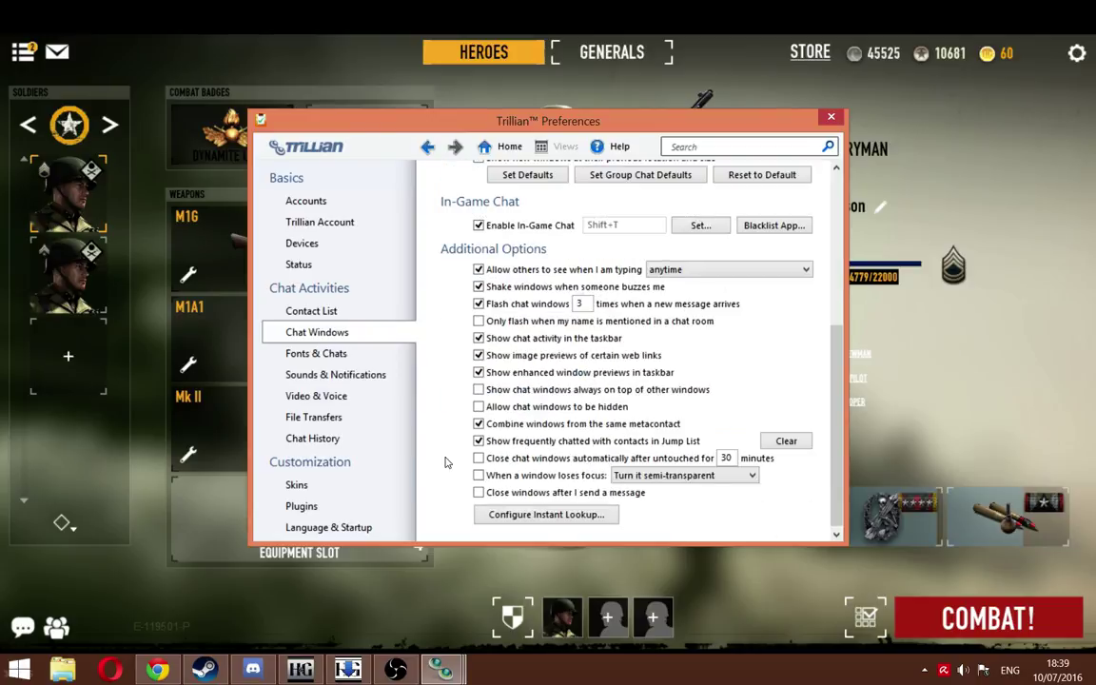
click(502, 519)
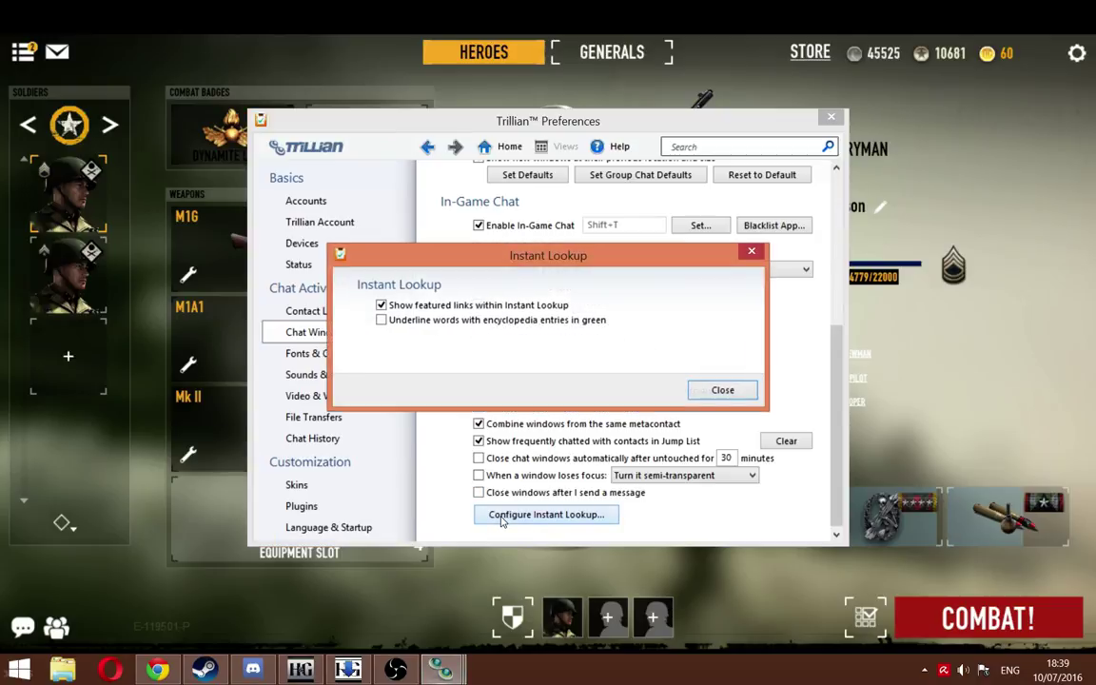
key(Escape)
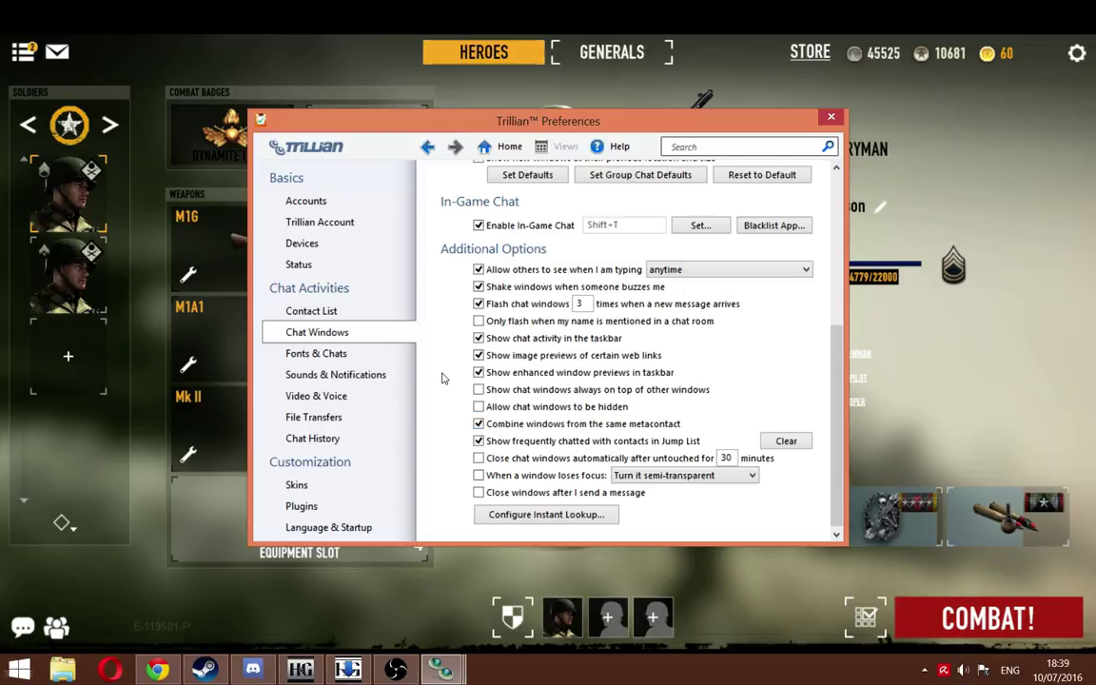
scroll(441, 377, up, 3)
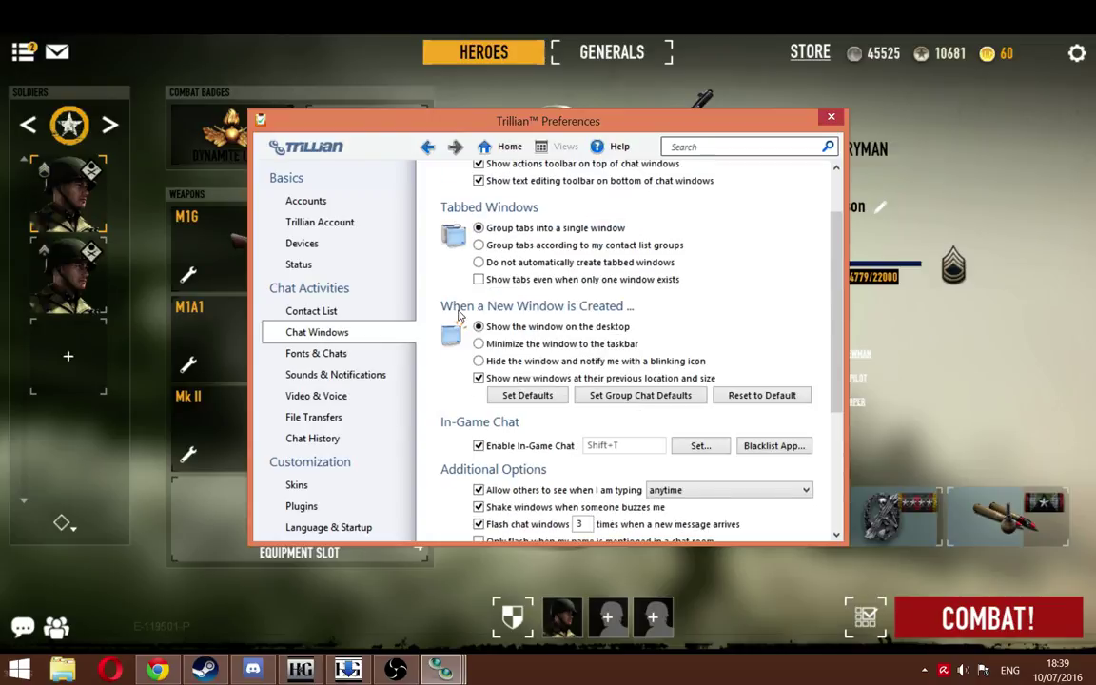
scroll(458, 314, up, 2)
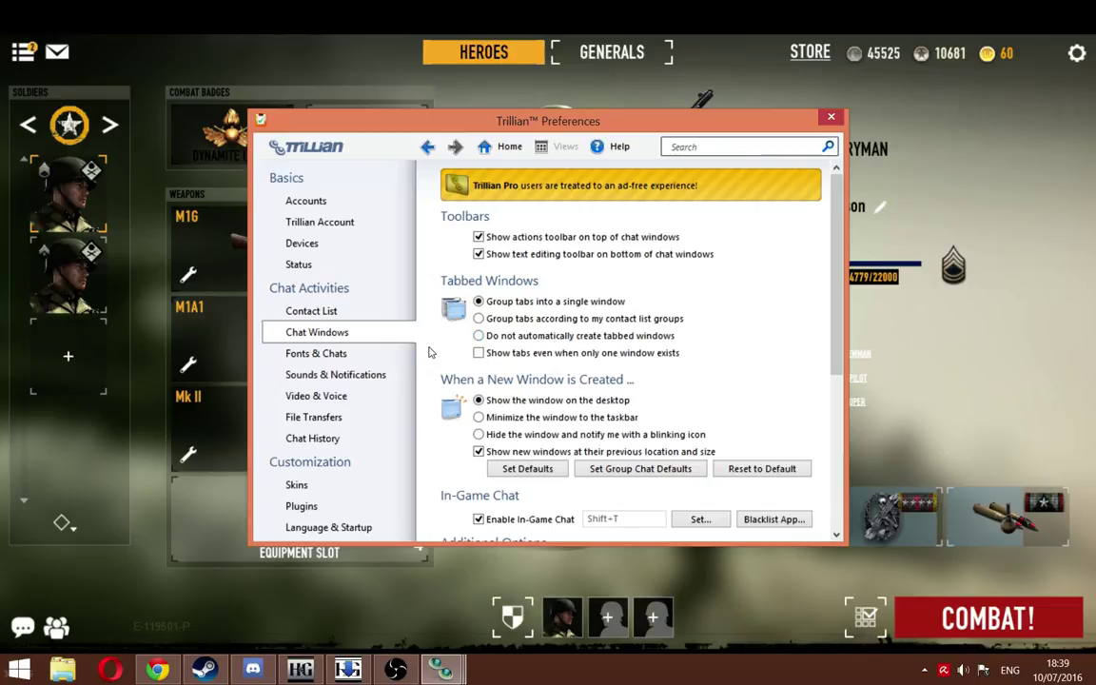
Step: Look over the Chat Windows preferences again and inspect the In-Game Application Blacklist without blocking any application
scroll(430, 350, down, 3)
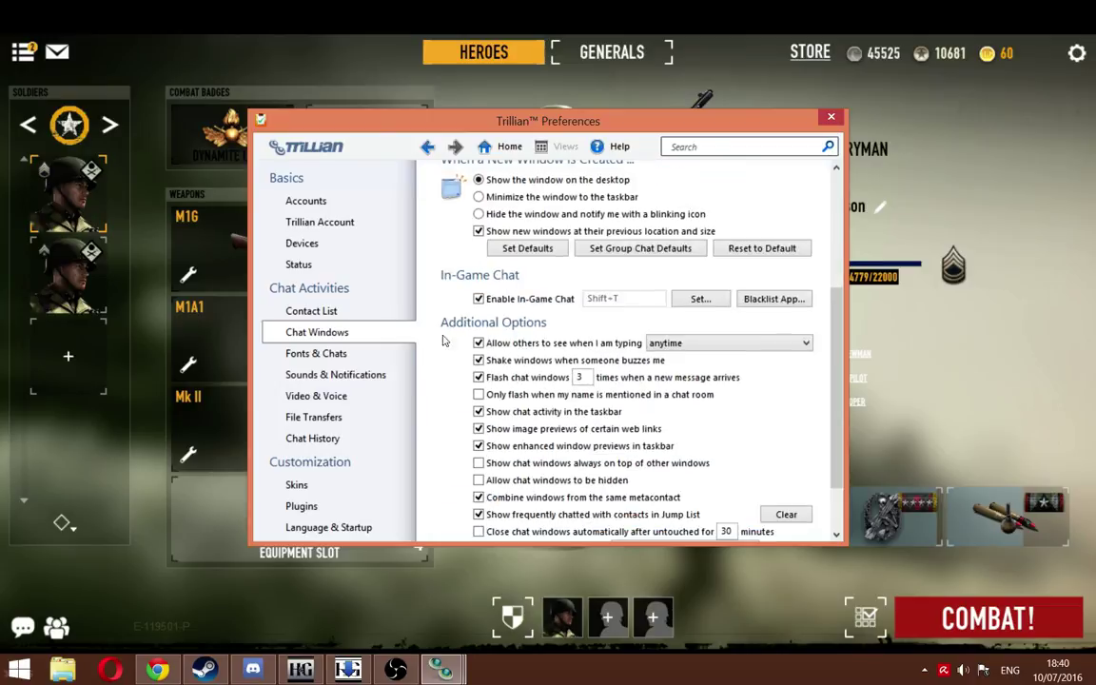
scroll(432, 342, up, 3)
scroll(437, 328, down, 4)
scroll(455, 319, up, 3)
scroll(455, 319, up, 2)
scroll(454, 319, down, 5)
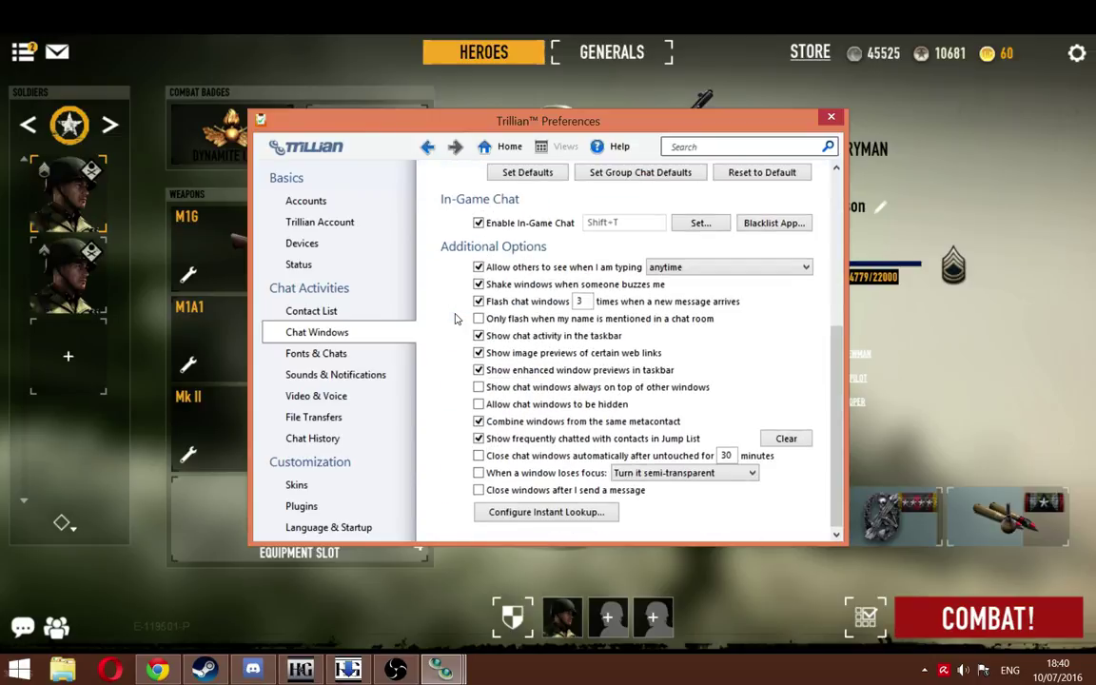
click(799, 223)
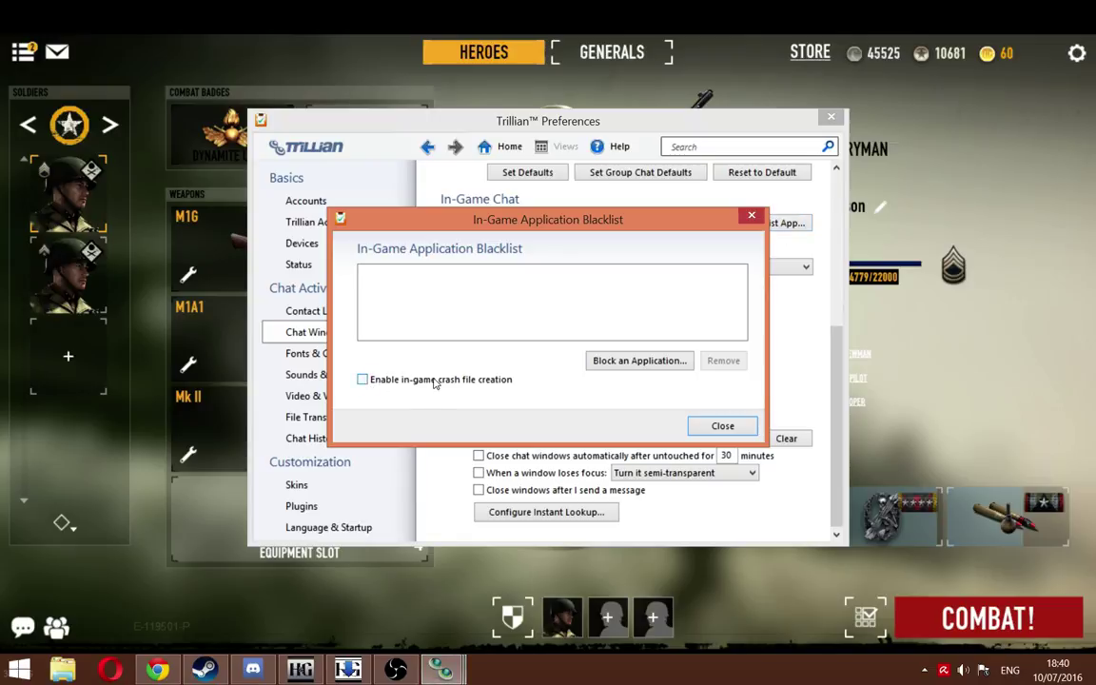
click(714, 427)
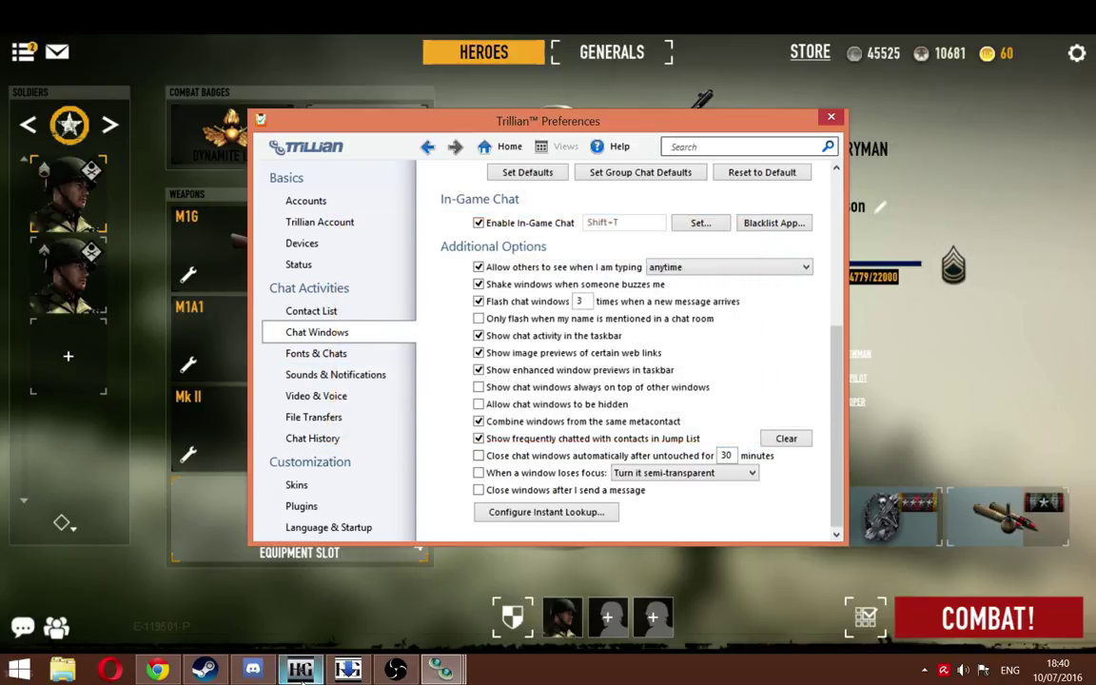
Step: Switch to Chrome and skim the Bashore Technologies guide to Twitch IRC, including its KVIrc instructions and comments
click(157, 670)
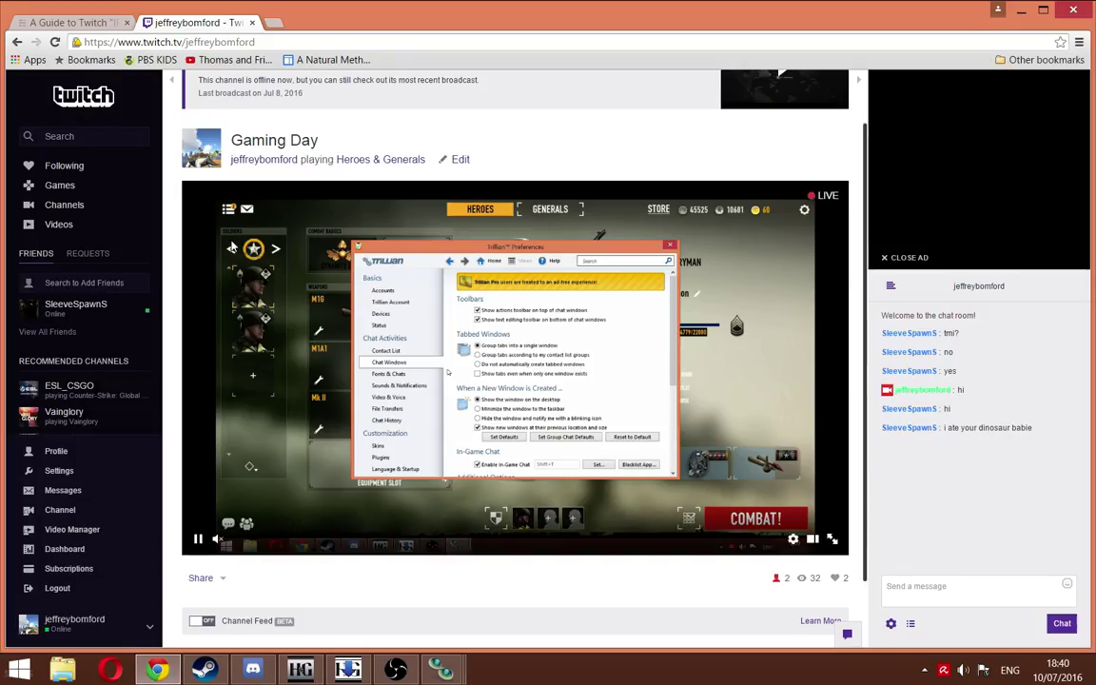
key(ctrl+Tab)
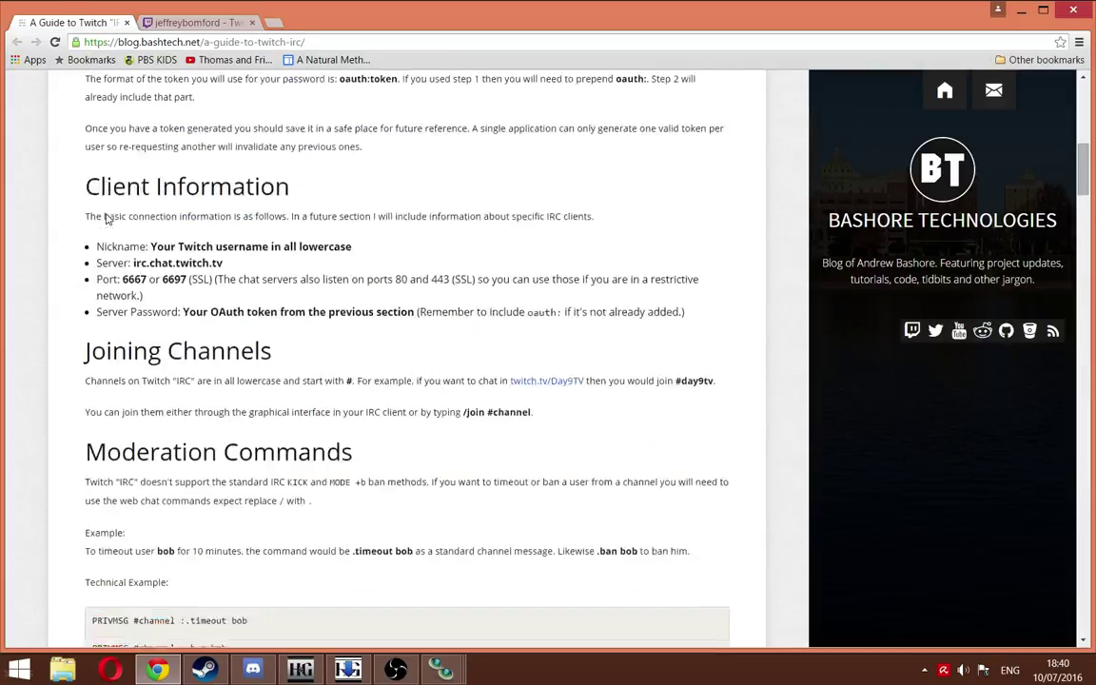
scroll(108, 219, down, 20)
scroll(74, 347, down, 15)
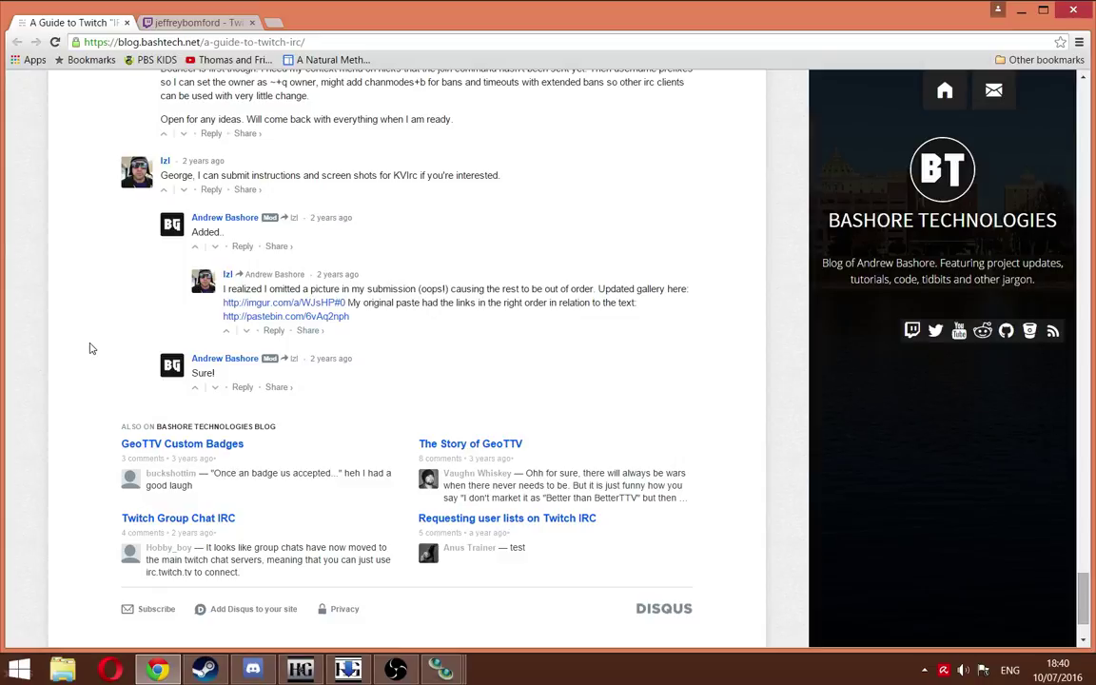
scroll(90, 348, down, 2)
scroll(91, 348, up, 5)
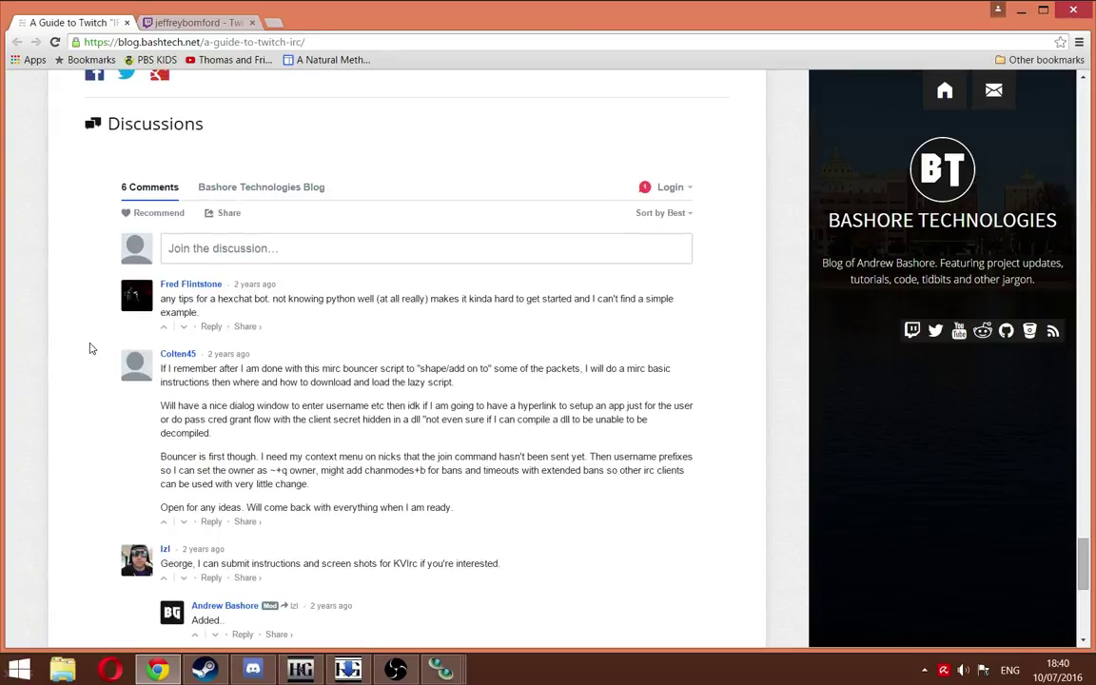
scroll(91, 348, up, 15)
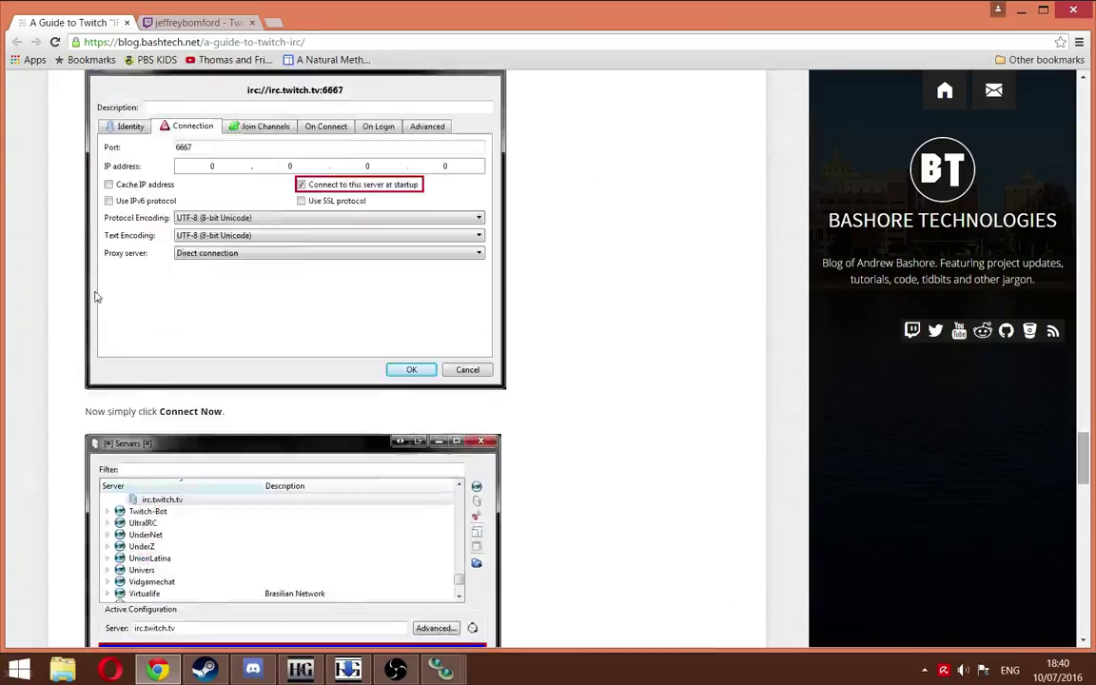
Step: Search Google for "i got trillian connected to my twitch channel but cant get it to pop up in game"
click(177, 44)
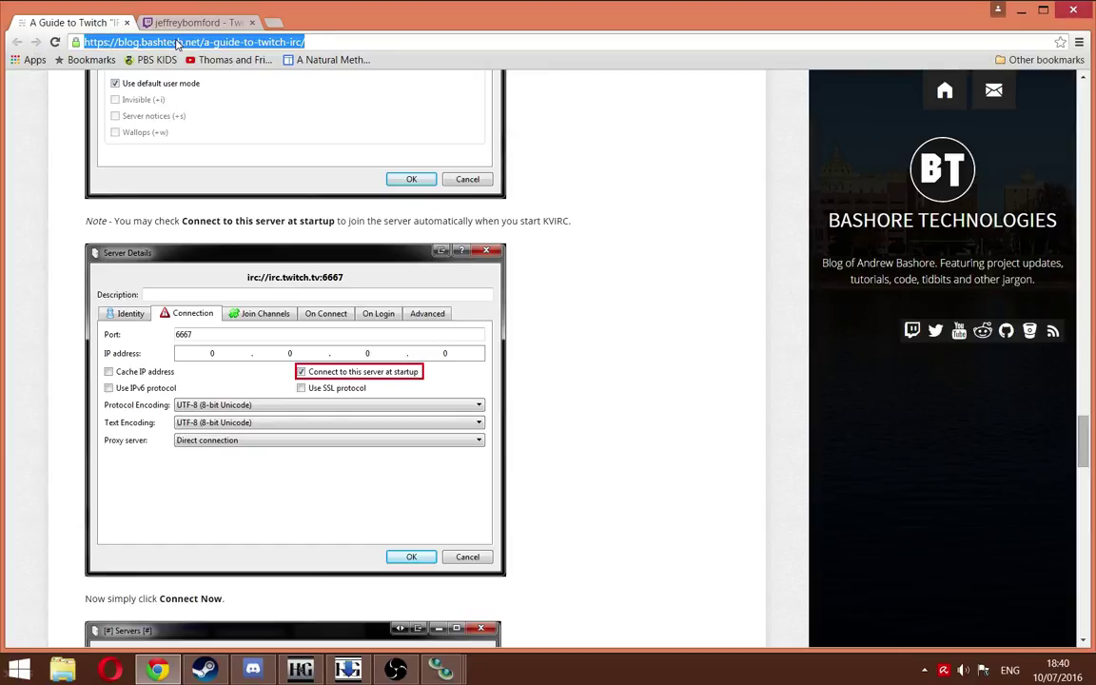
text(CANT GET)
key(BackSpace)
key(BackSpace)
key(BackSpace)
key(BackSpace)
key(BackSpace)
key(BackSpace)
key(BackSpace)
key(BackSpace)
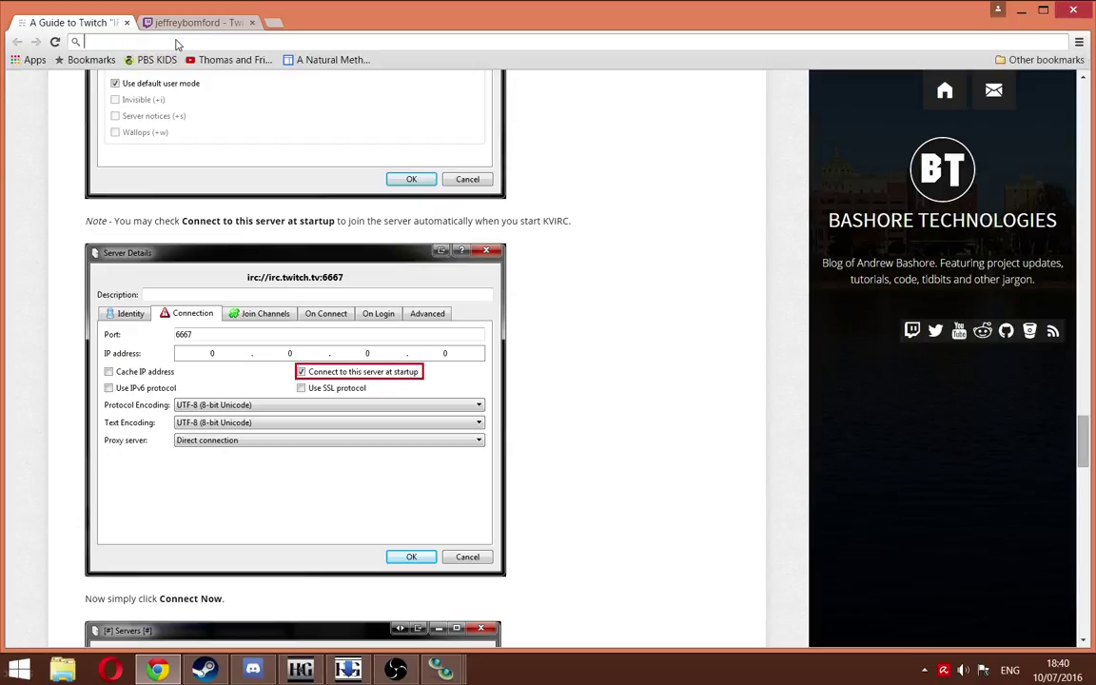
text(i got t)
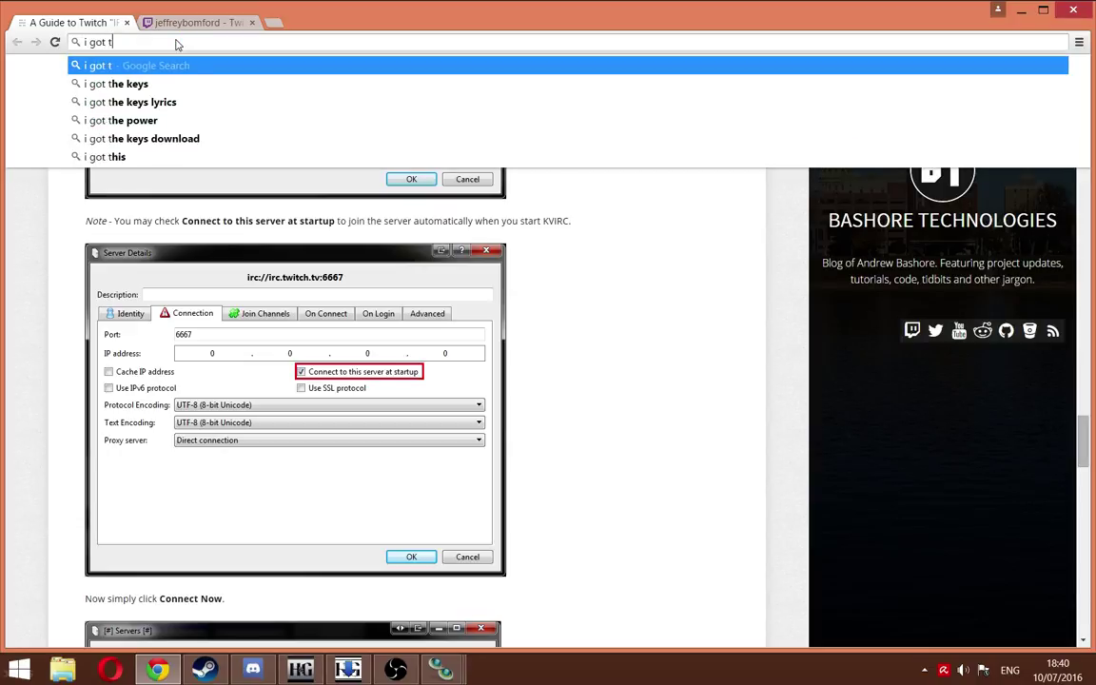
text(rillian connected to my twic)
key(BackSpace)
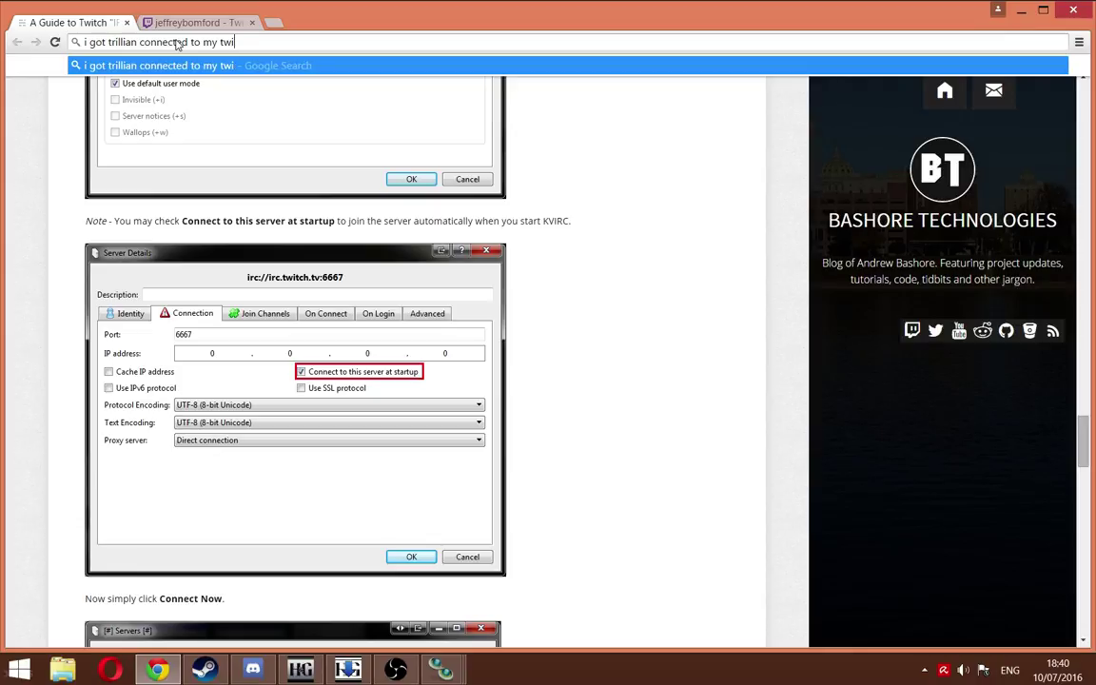
text(cth)
key(BackSpace)
key(BackSpace)
key(BackSpace)
key(BackSpace)
text(tch)
text( acc)
key(BackSpace)
key(BackSpace)
key(BackSpace)
text(chan)
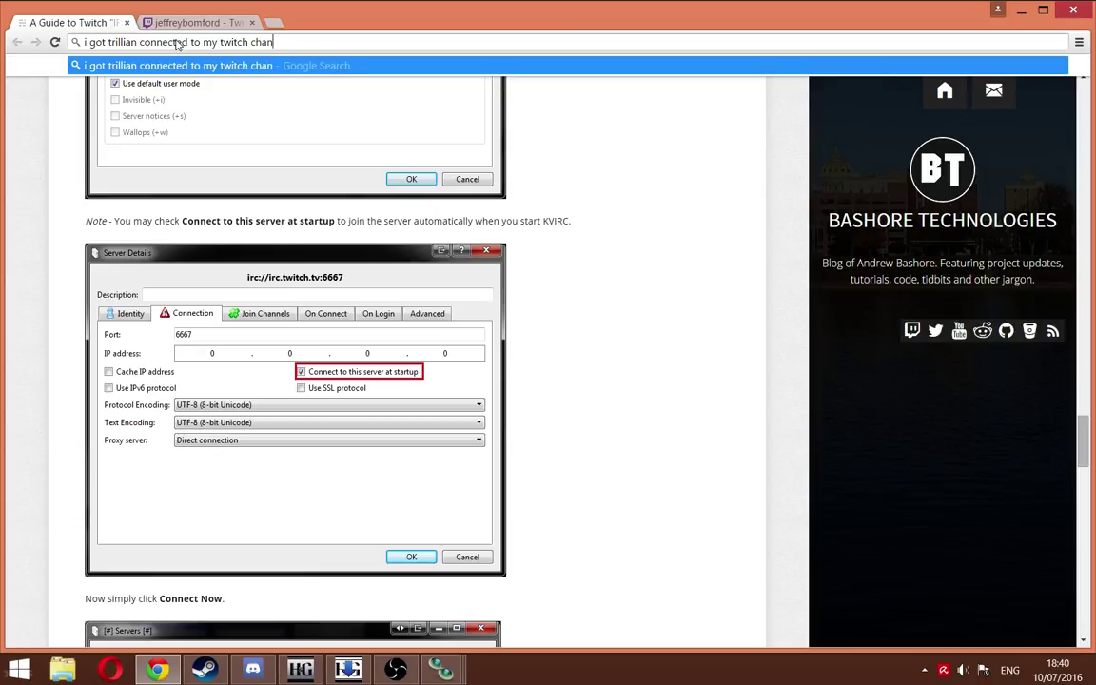
text(nel but c)
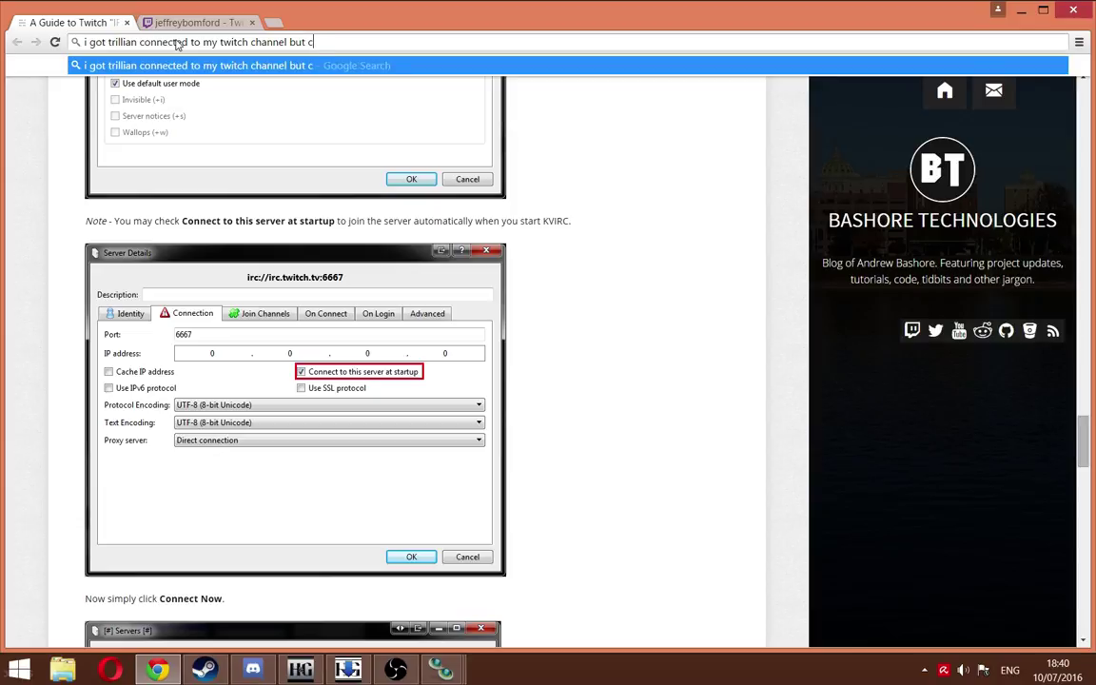
text(ant get )
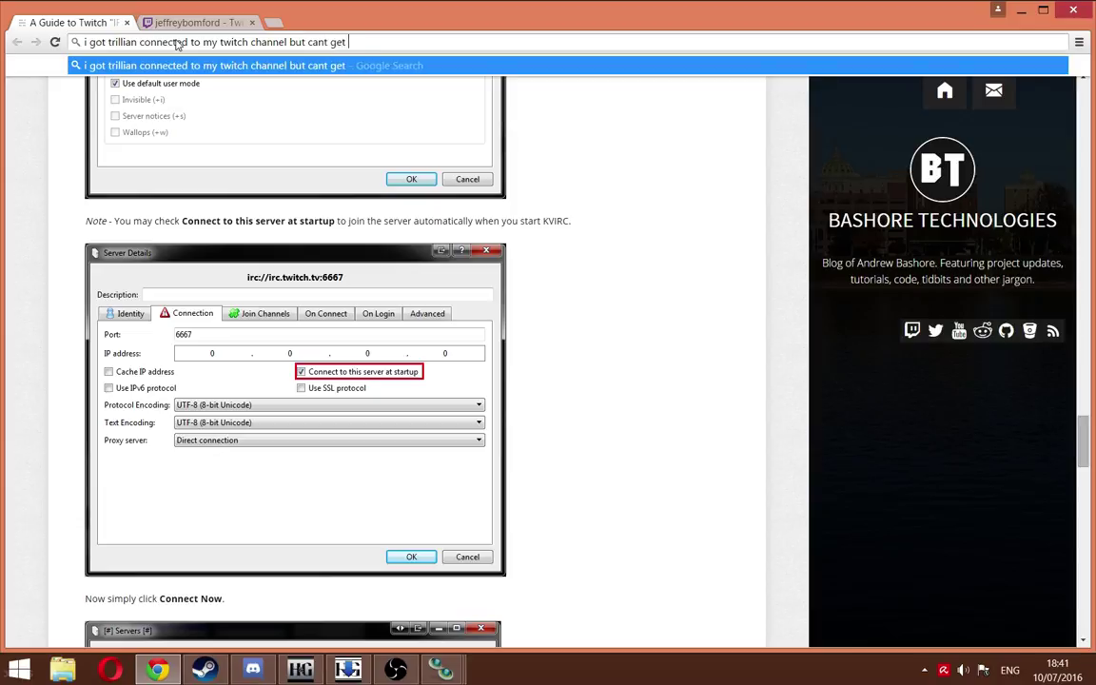
text(it to pop )
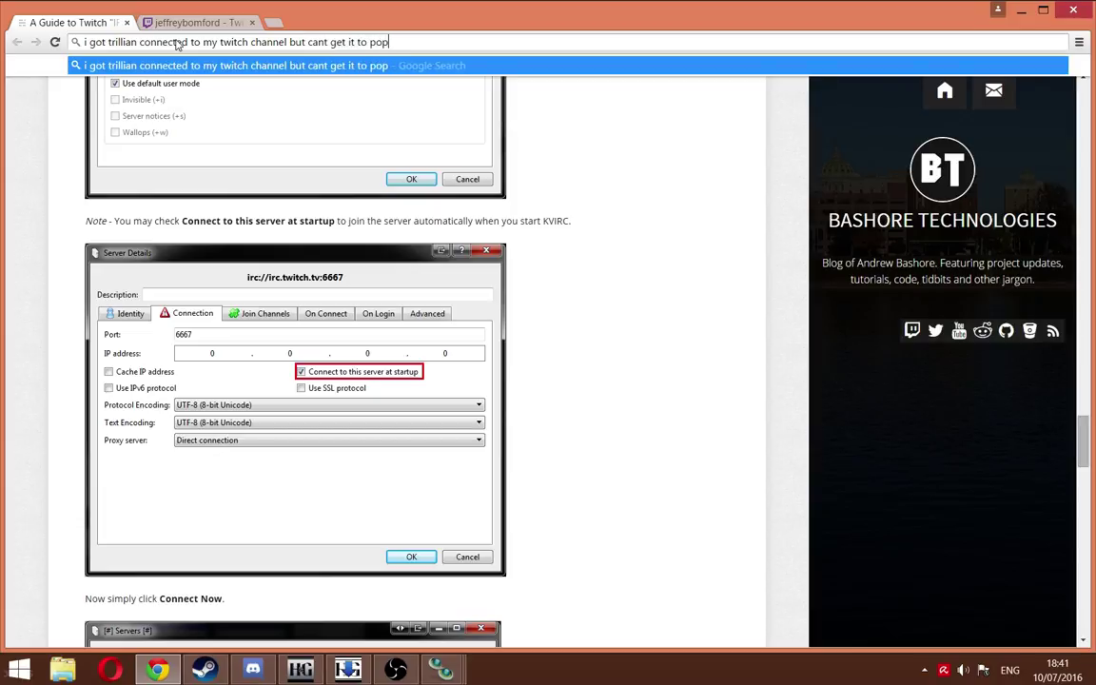
text(up in game)
key(Return)
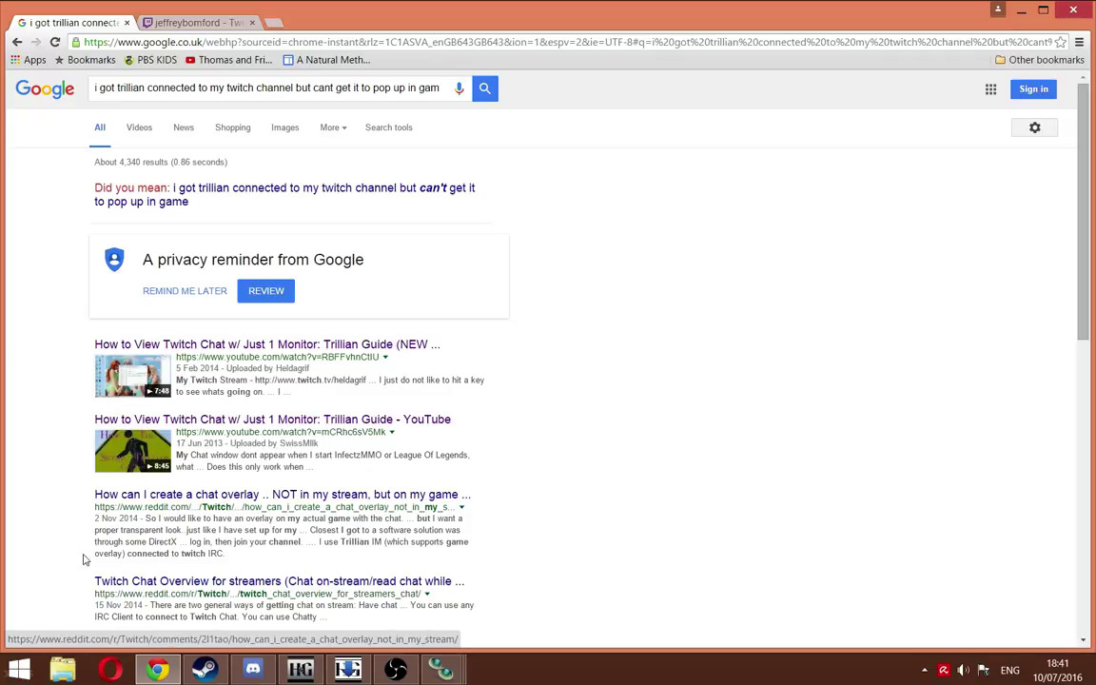
Step: Open the Reddit result "Twitch Chat Overview for streamers" and read down to its section on overlaying chat in-game
scroll(76, 583, down, 1)
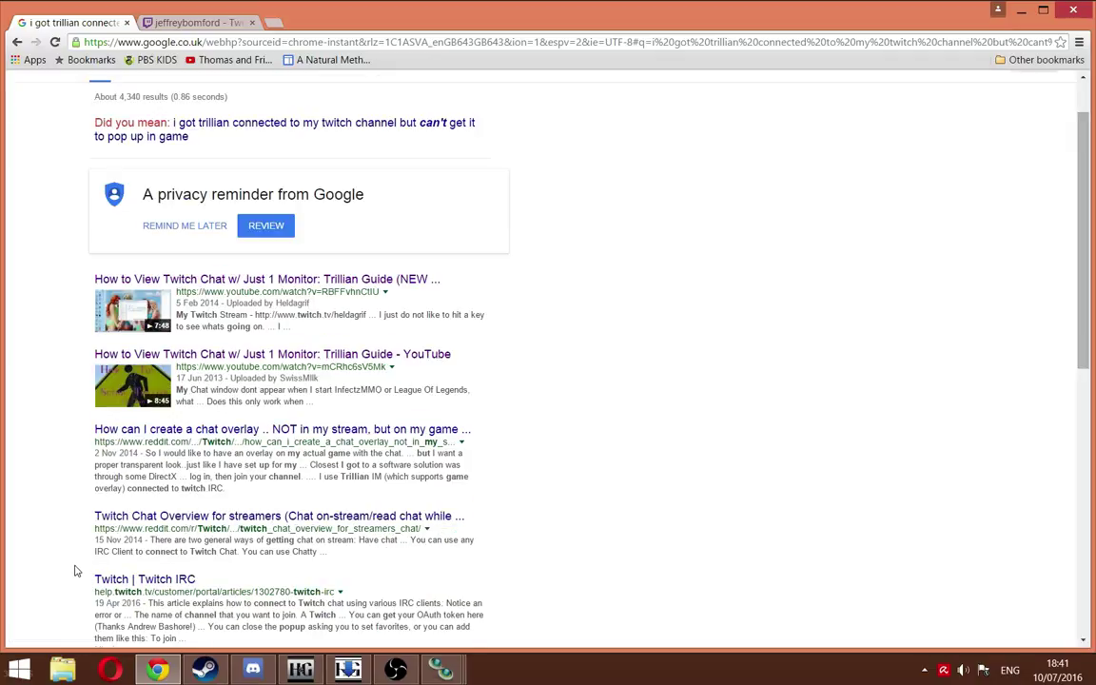
click(120, 519)
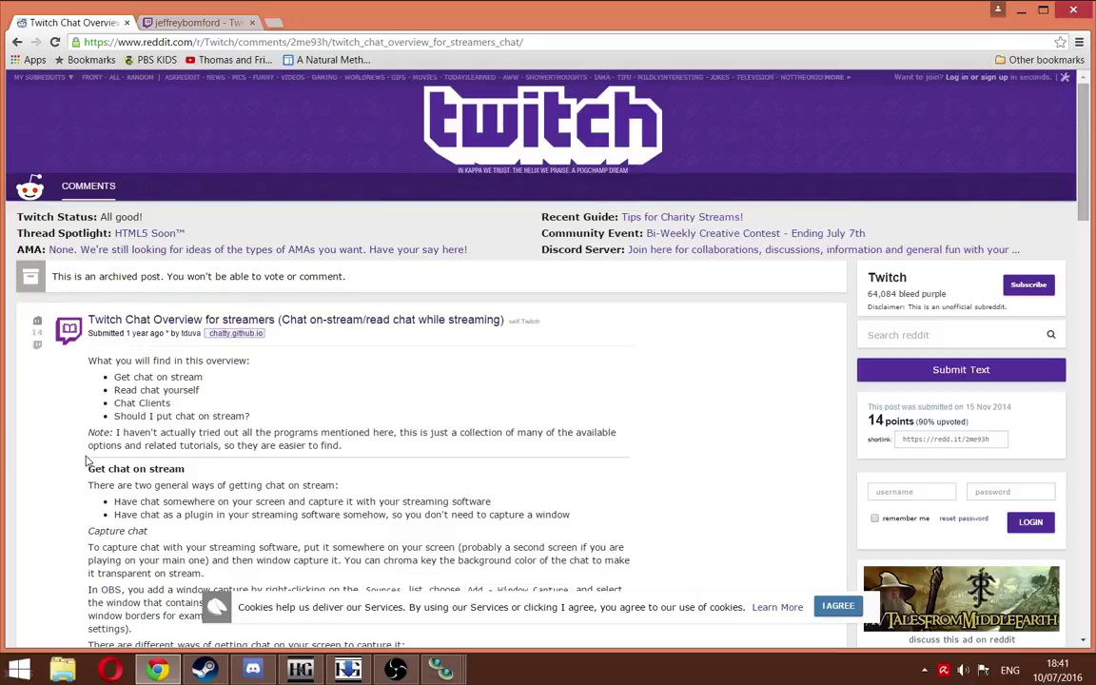
scroll(86, 462, down, 1)
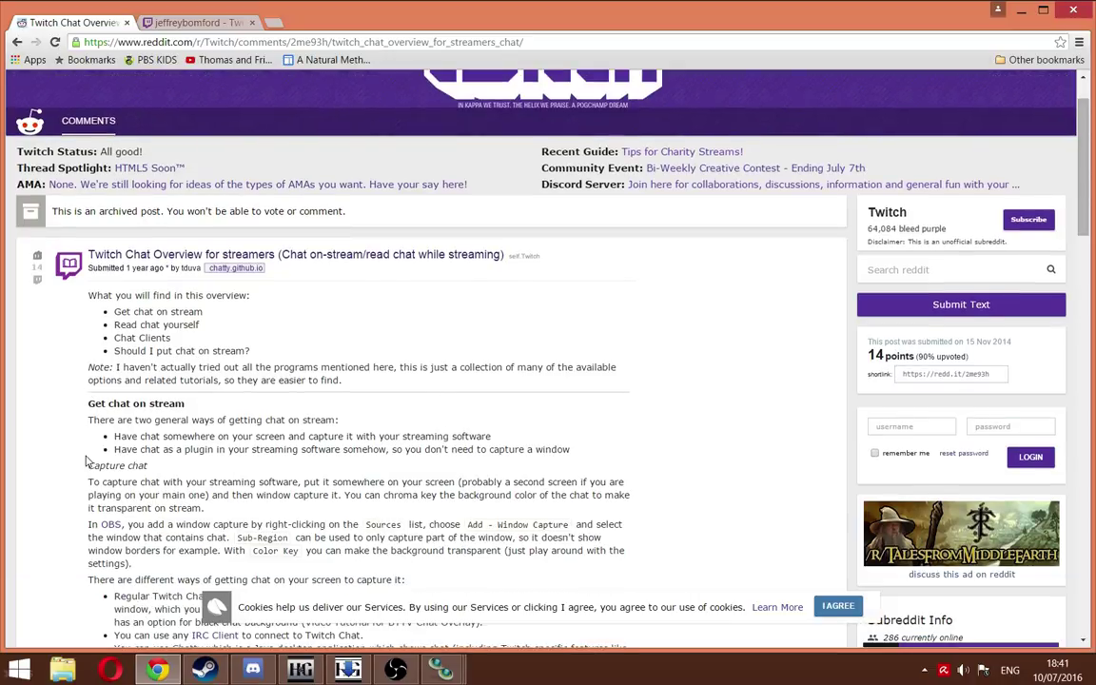
scroll(87, 461, down, 1)
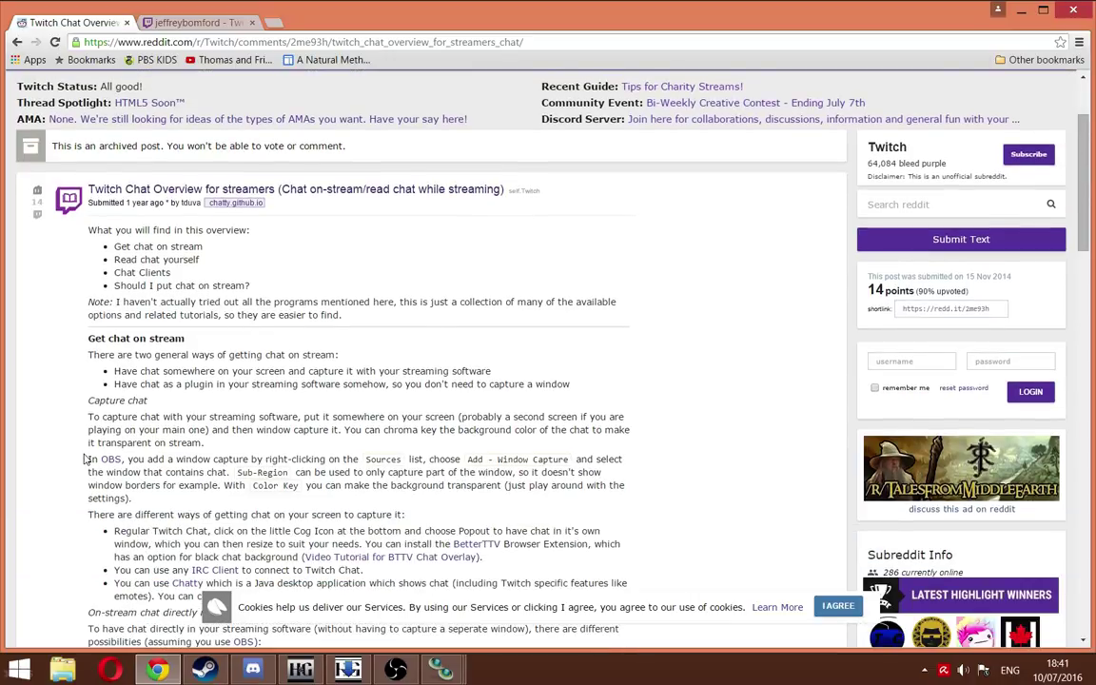
scroll(87, 462, down, 1)
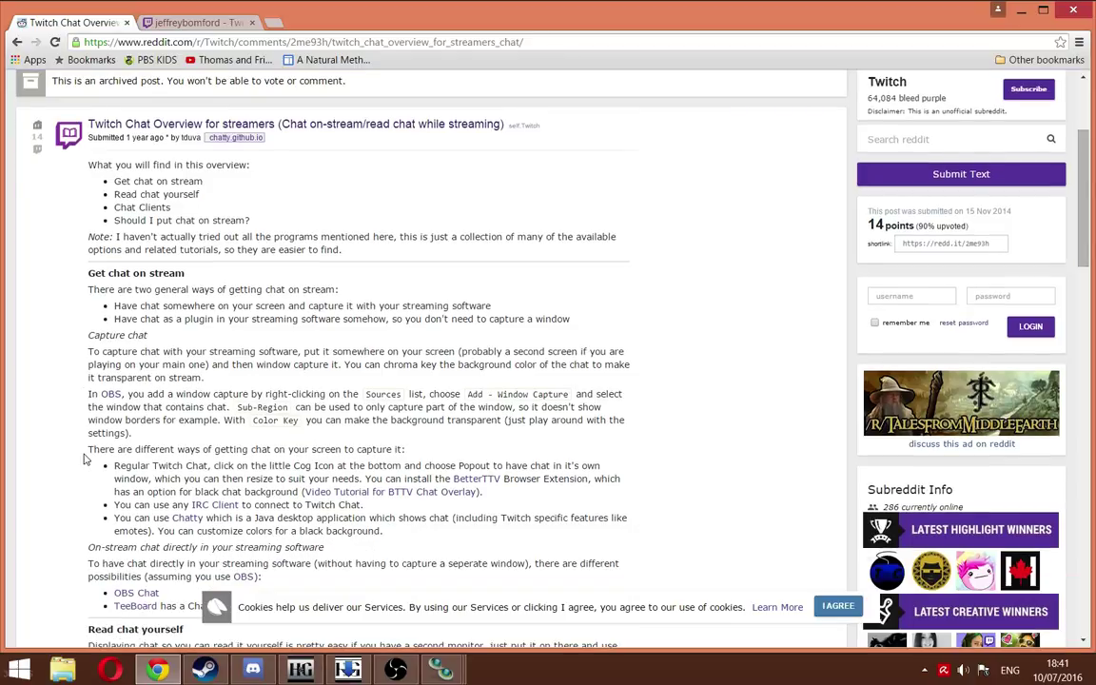
scroll(84, 459, down, 1)
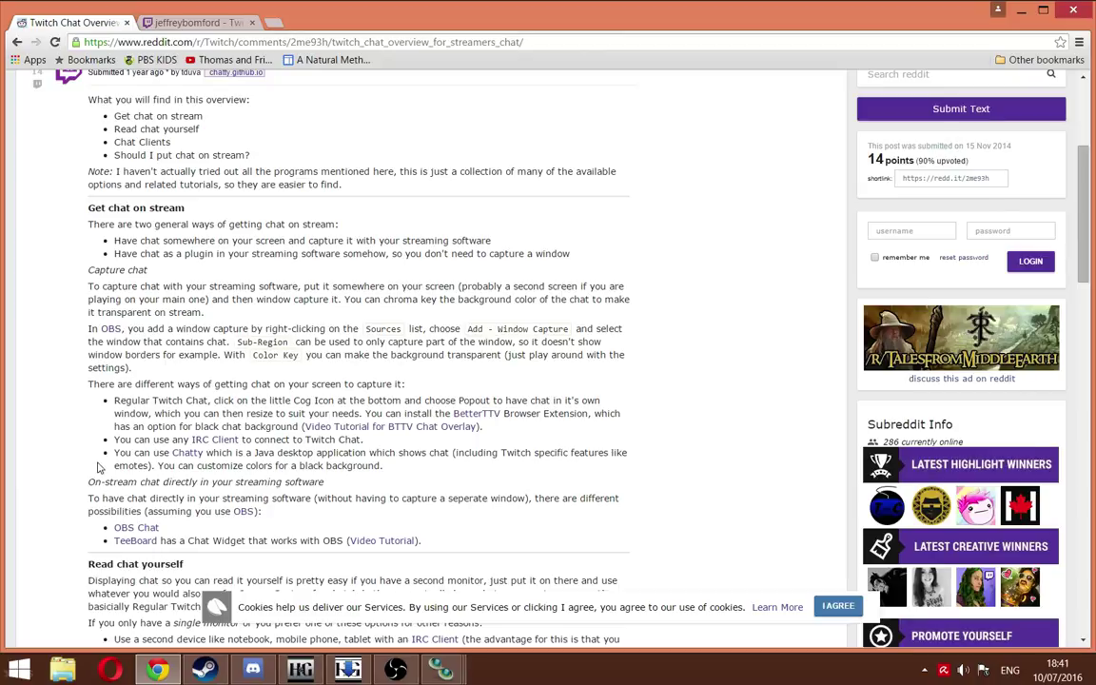
scroll(86, 461, down, 2)
scroll(87, 471, down, 3)
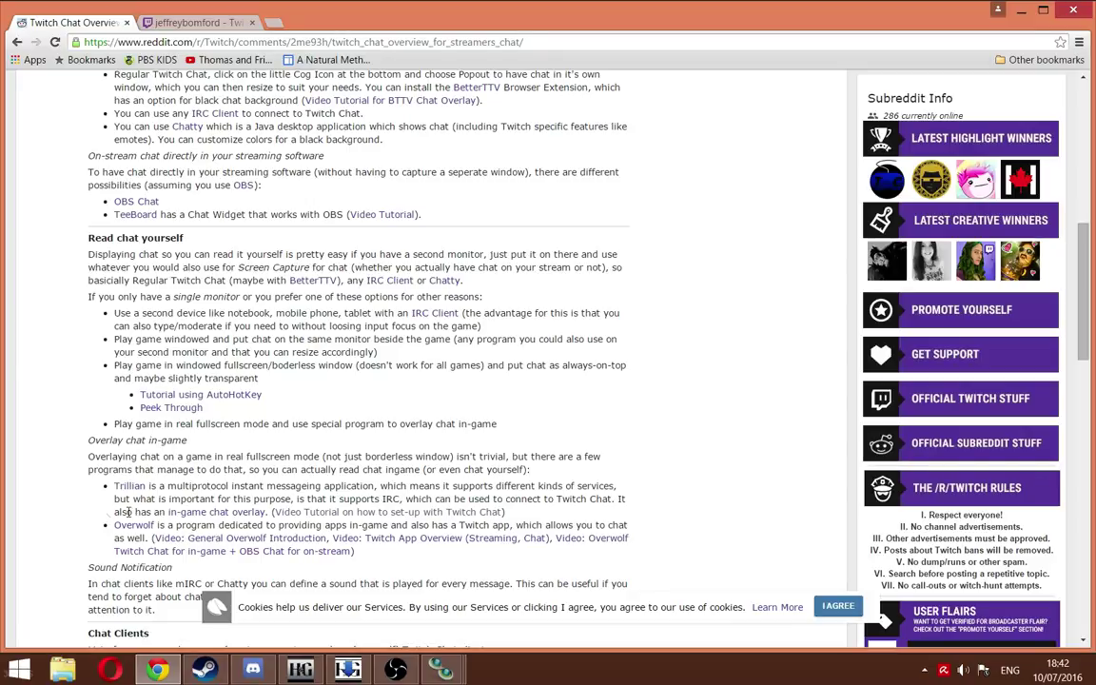
Step: Open the post's video tutorial on setting up Trillian with Twitch Chat and find the in-game demonstration, ending at 6:11
click(308, 516)
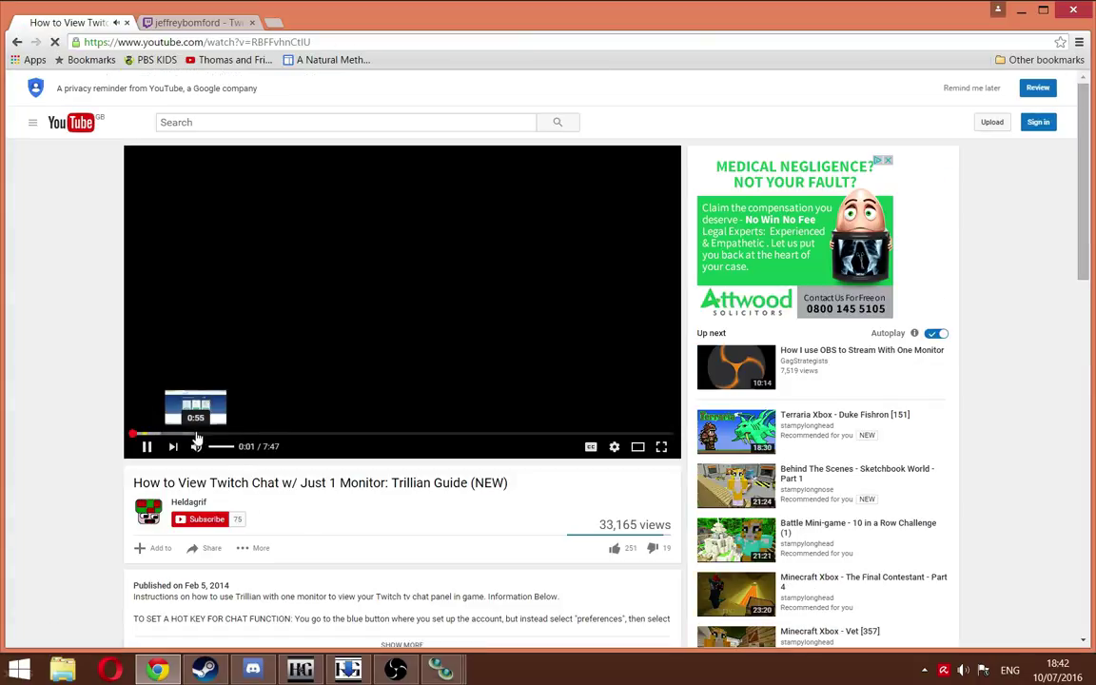
click(197, 434)
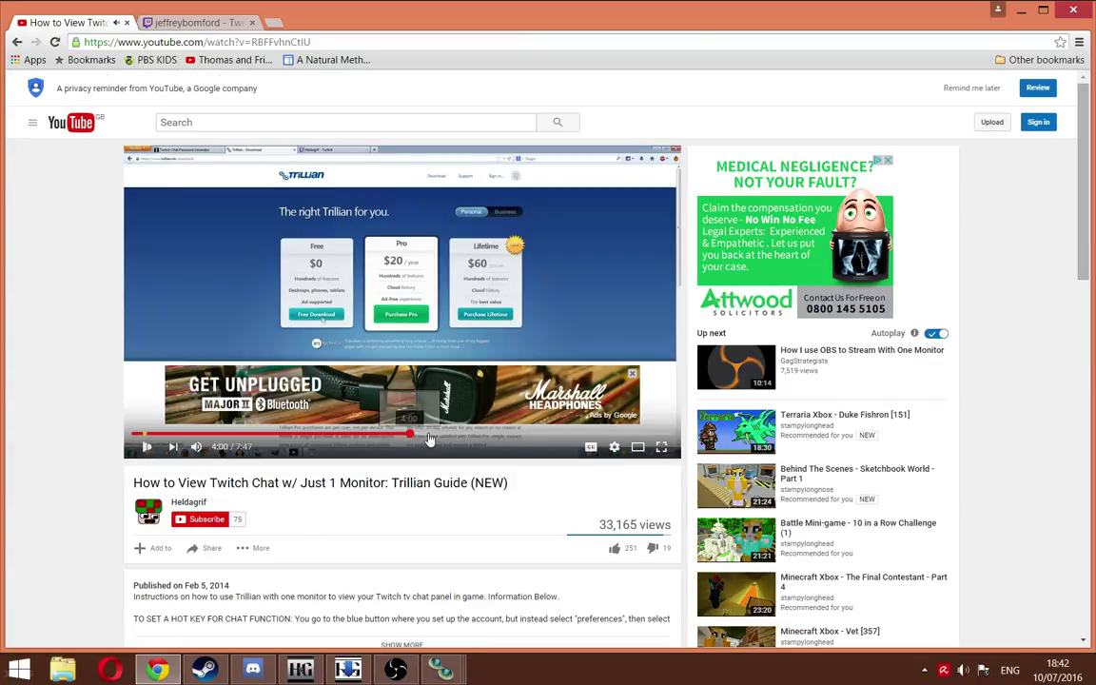
click(508, 434)
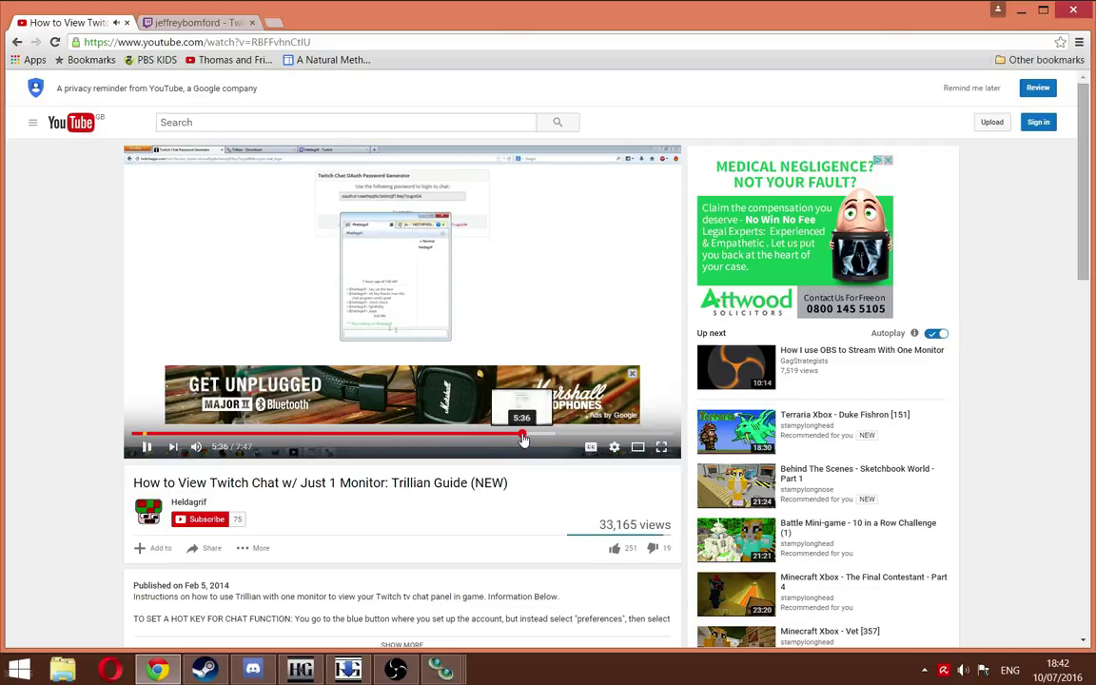
click(571, 435)
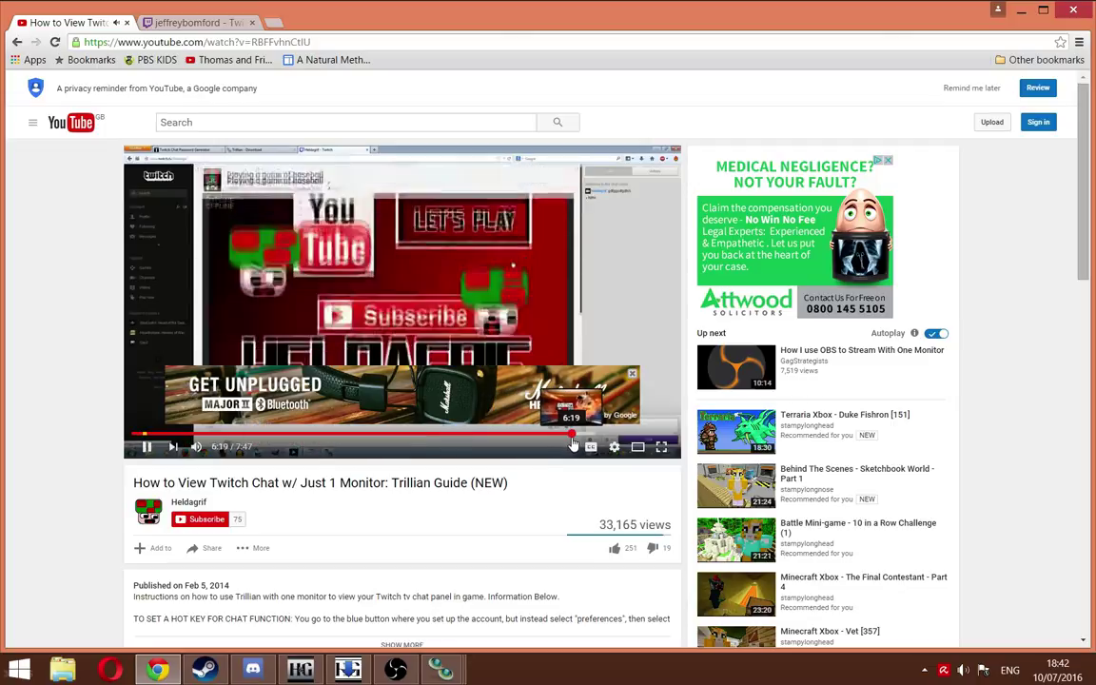
click(586, 435)
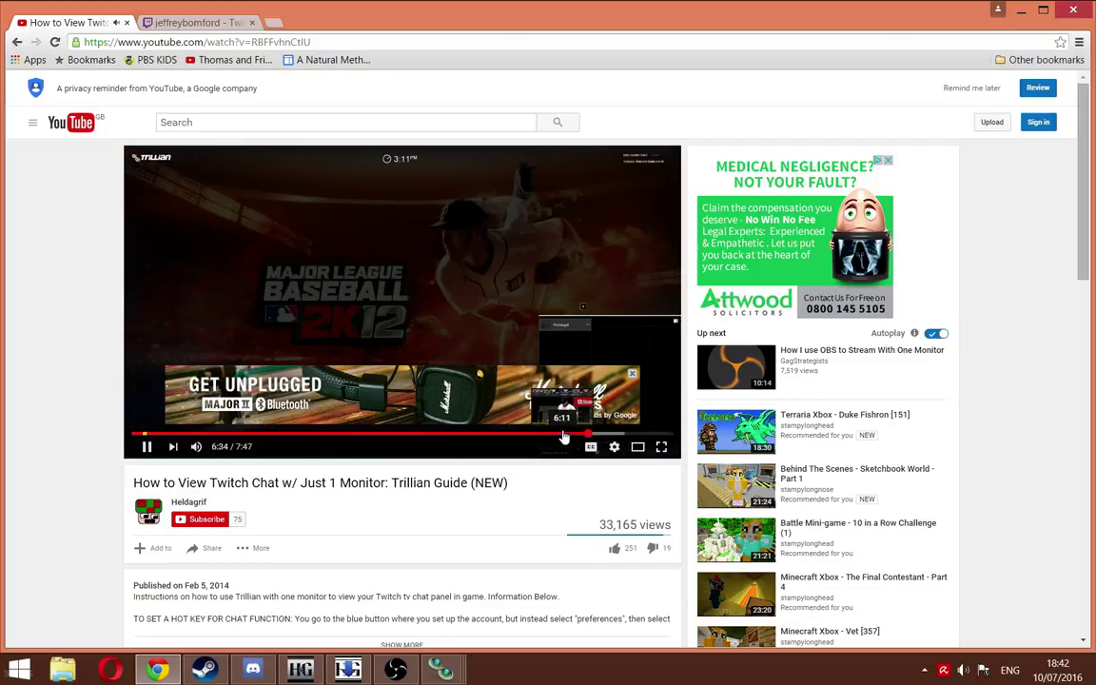
click(564, 437)
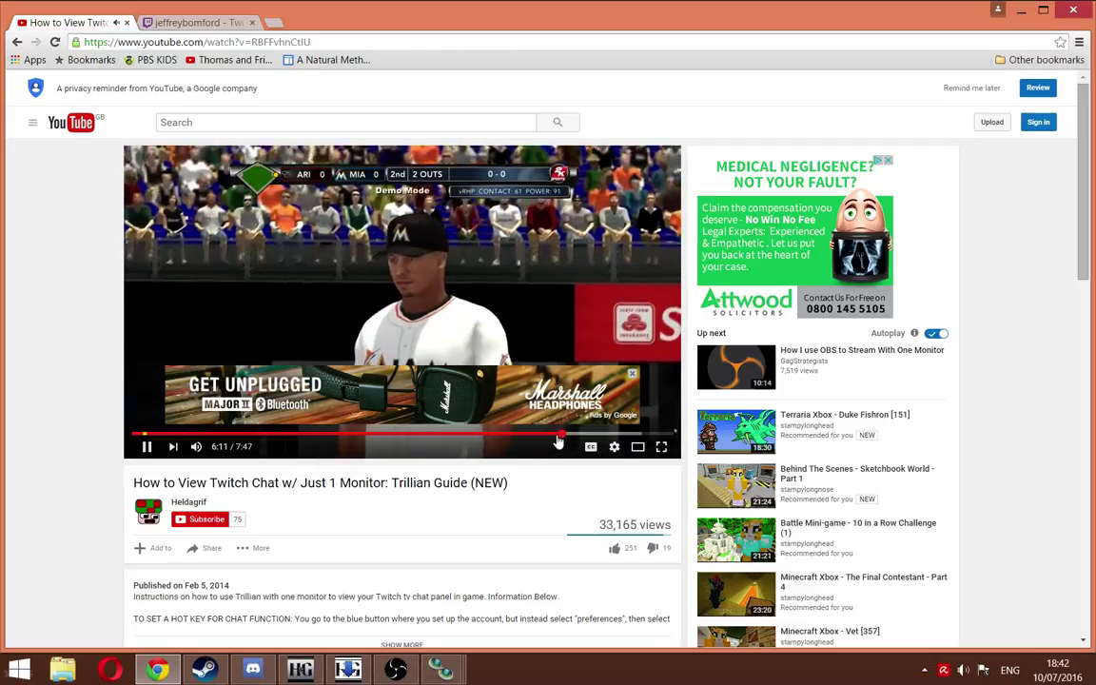